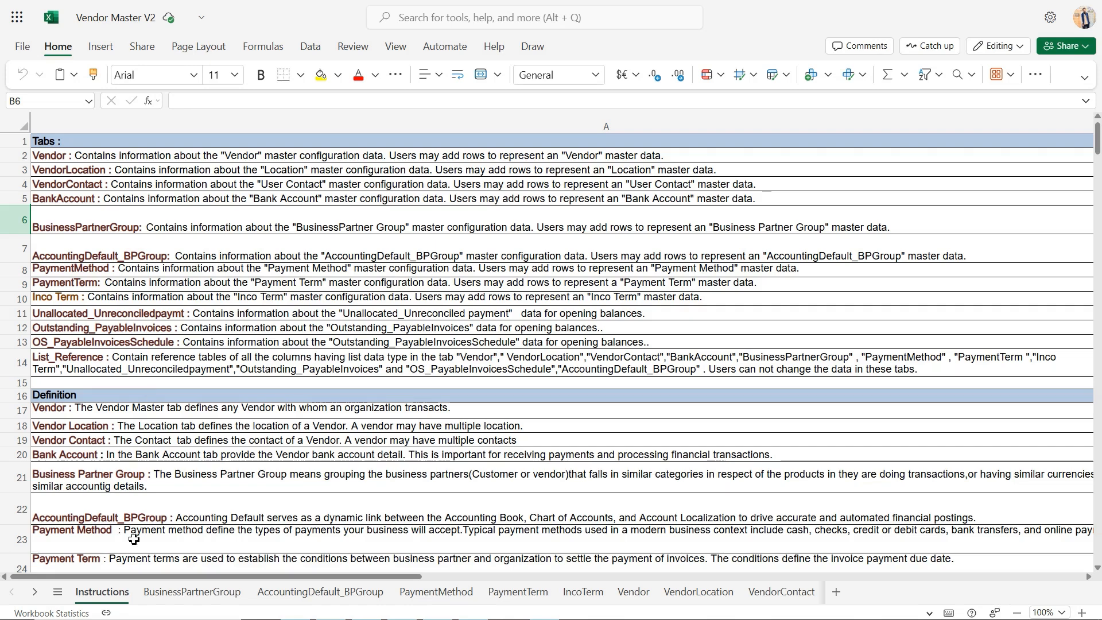
Open the BusinessPartnerGroup sheet and review its Search Key, Name and Description columns along with the sample vendor group rows
click(167, 596)
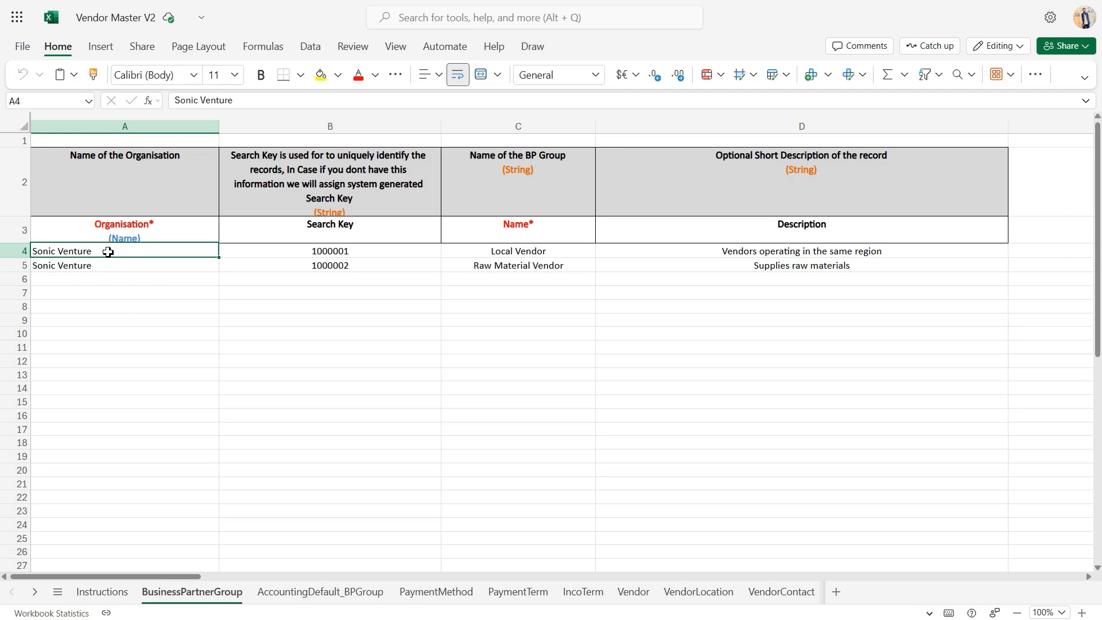
click(330, 229)
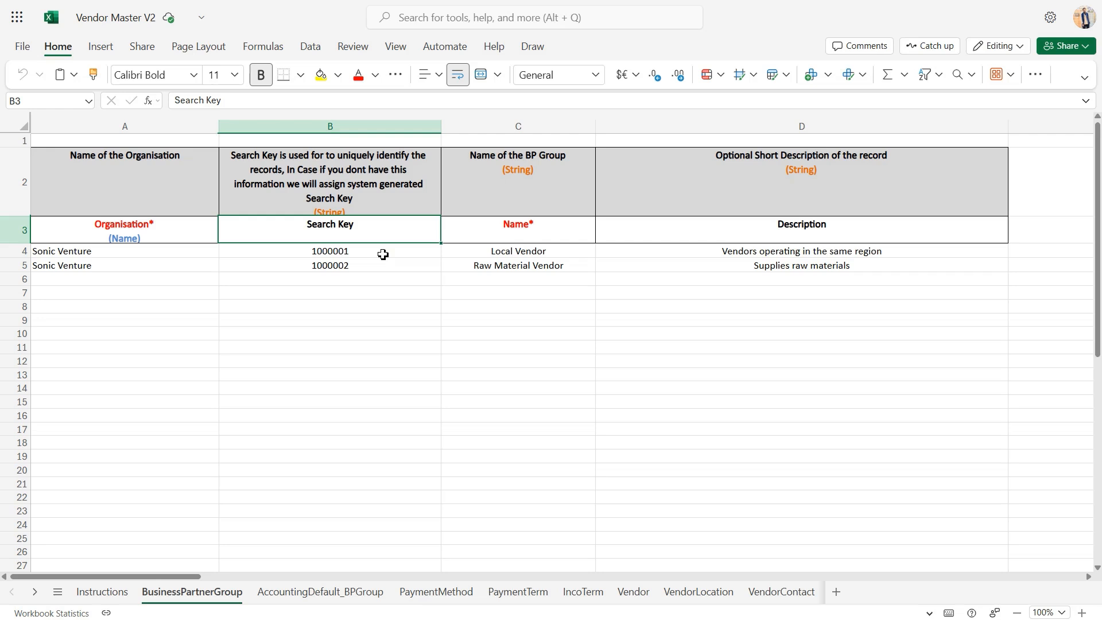
click(503, 234)
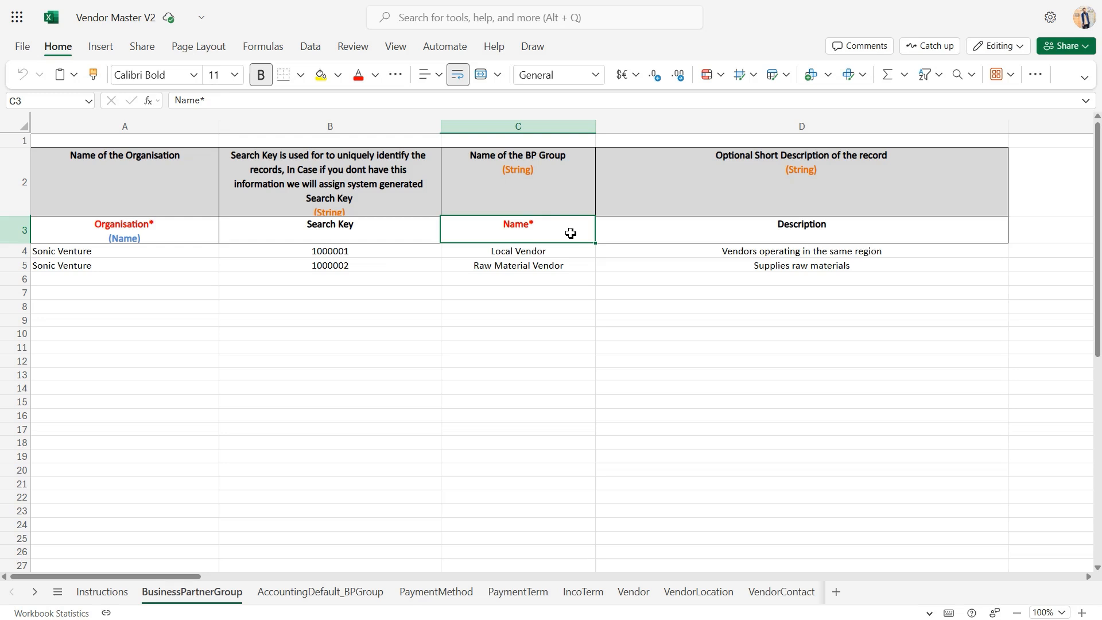
click(565, 254)
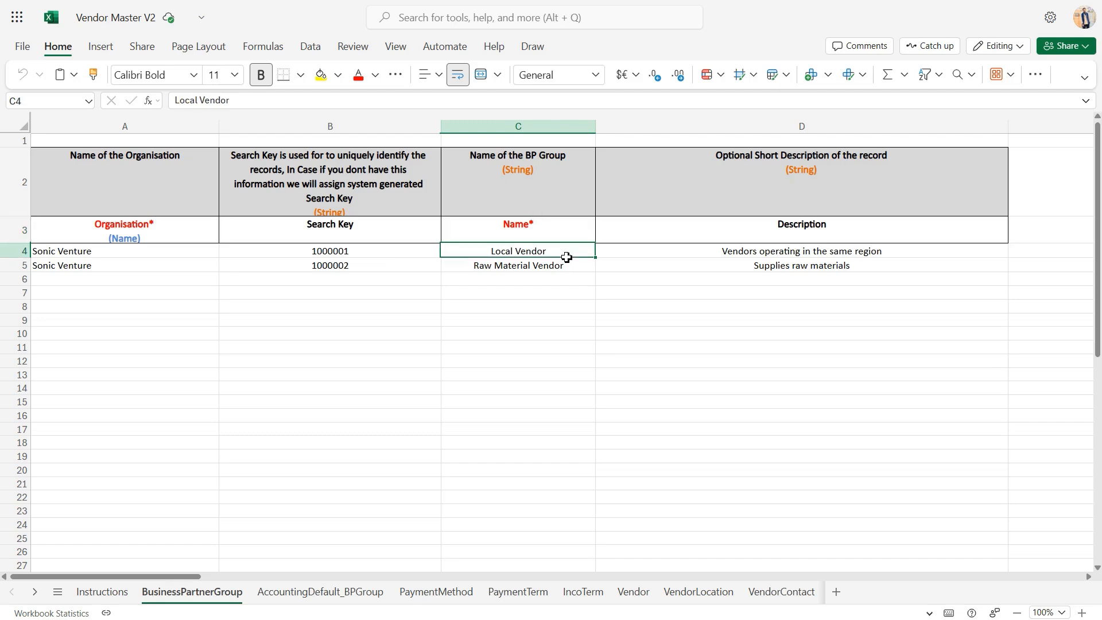
click(565, 269)
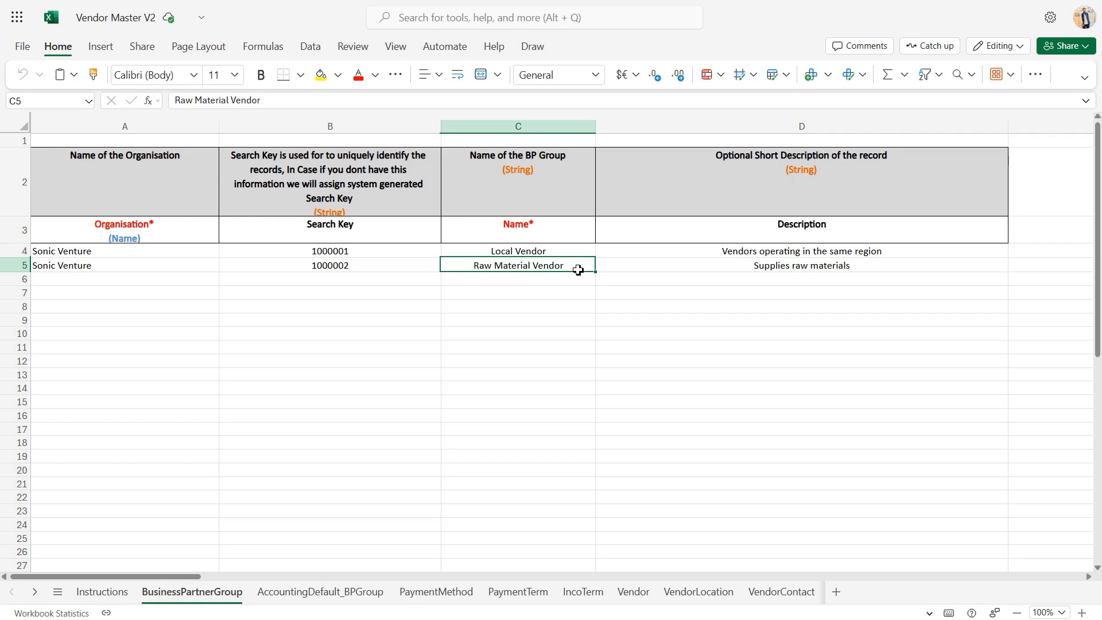
click(781, 232)
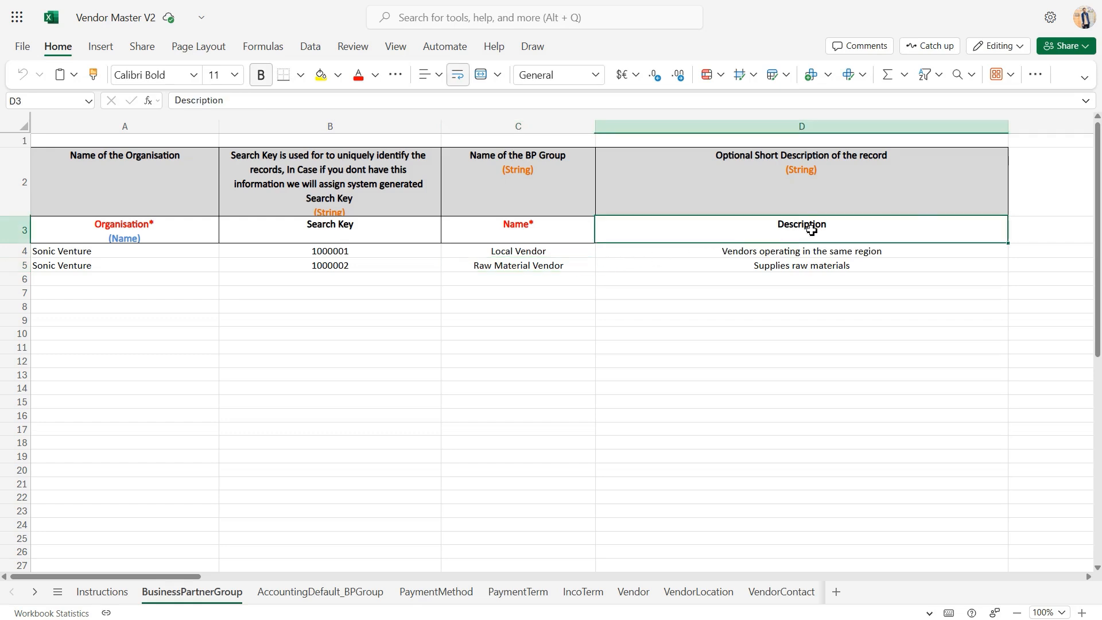
click(917, 268)
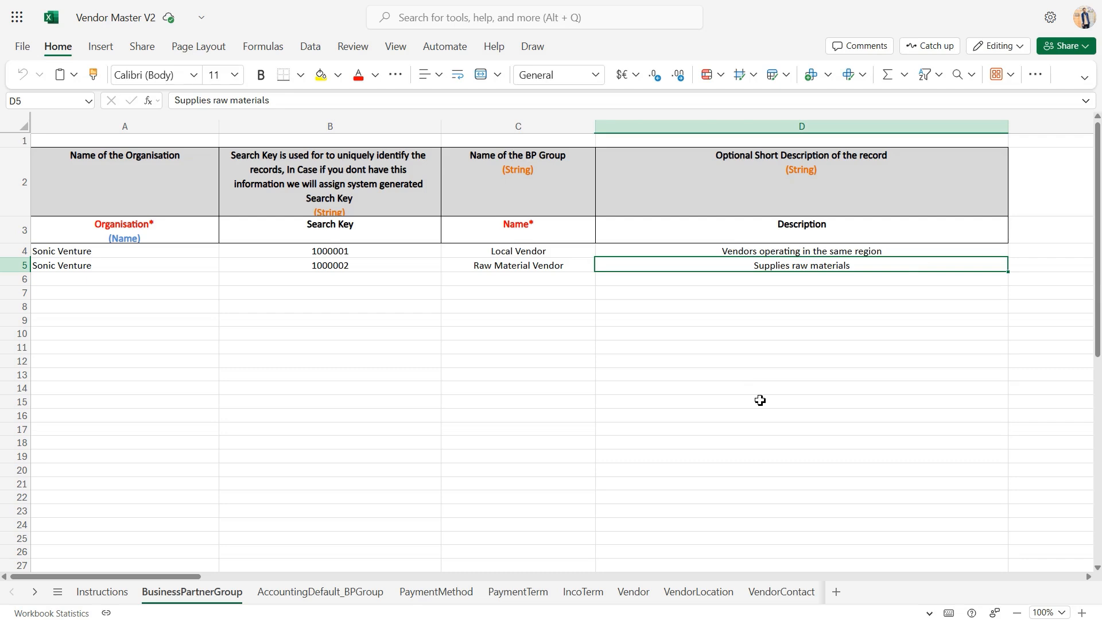
Open the AccountingDefault_BPGroup sheet and examine the Organisation column header and its two sample entries
click(369, 594)
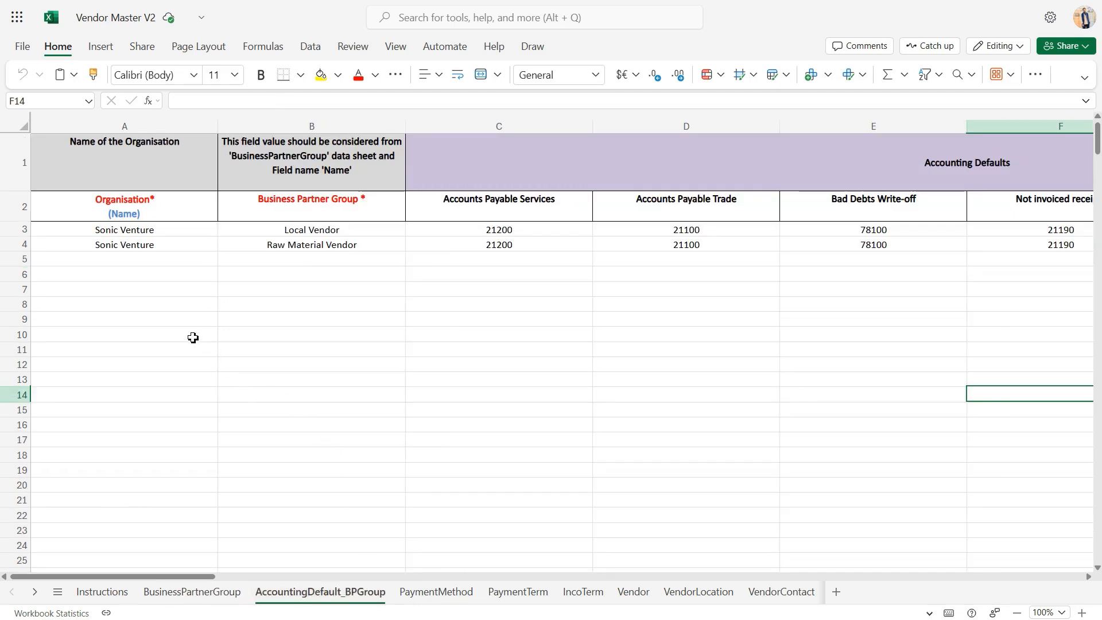
click(141, 293)
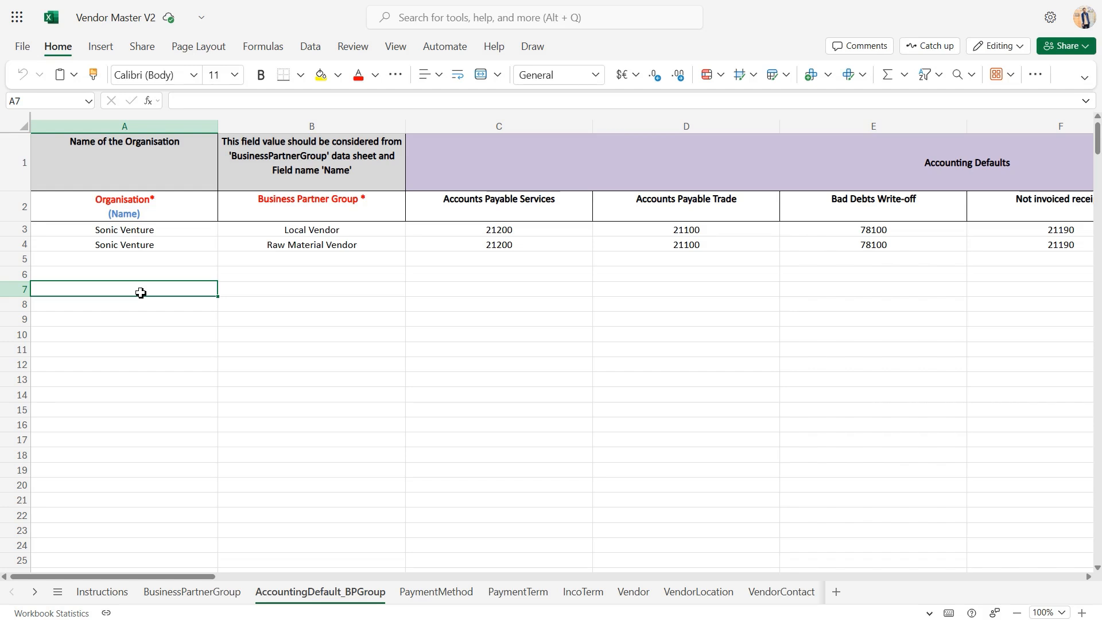
click(176, 209)
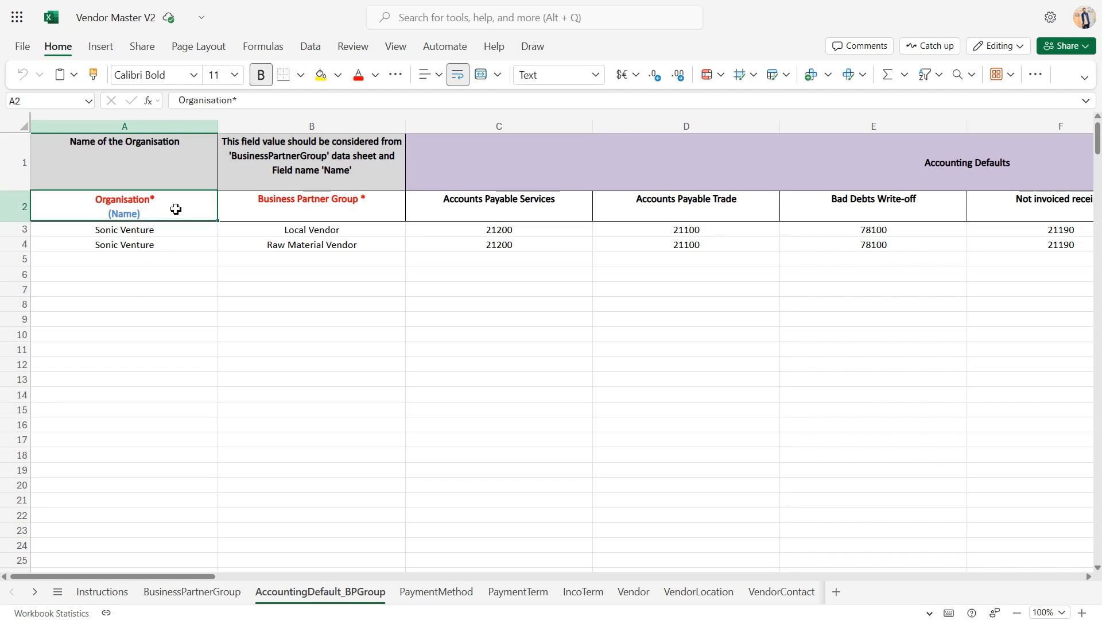
click(159, 240)
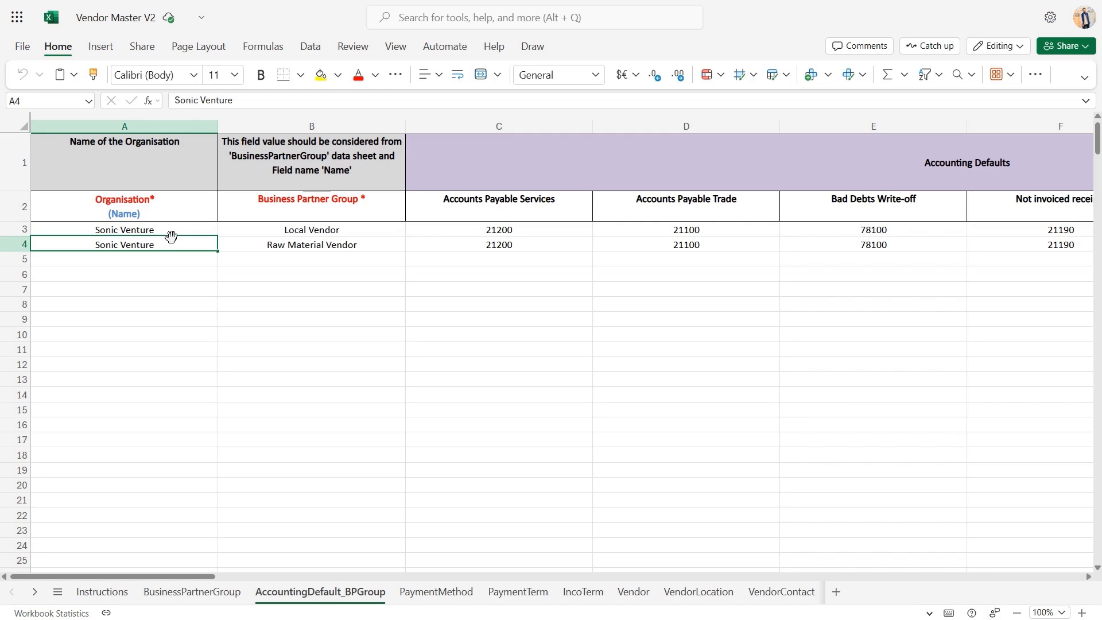
click(174, 233)
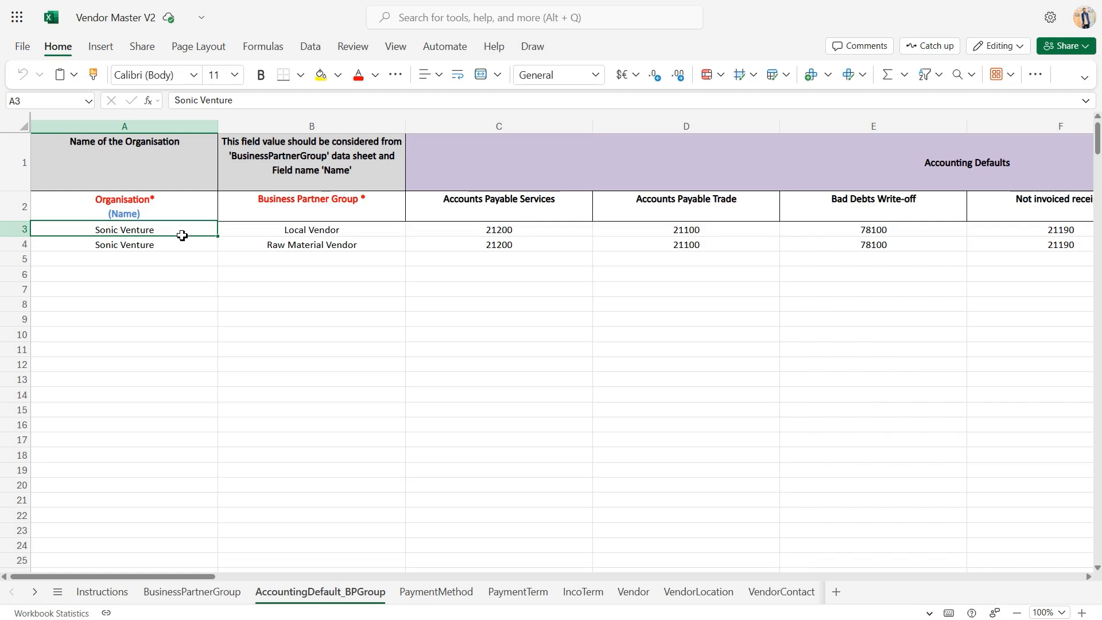
Check which Business Partner Group choices are offered for the first record in cell B3, without selecting a different one
click(350, 233)
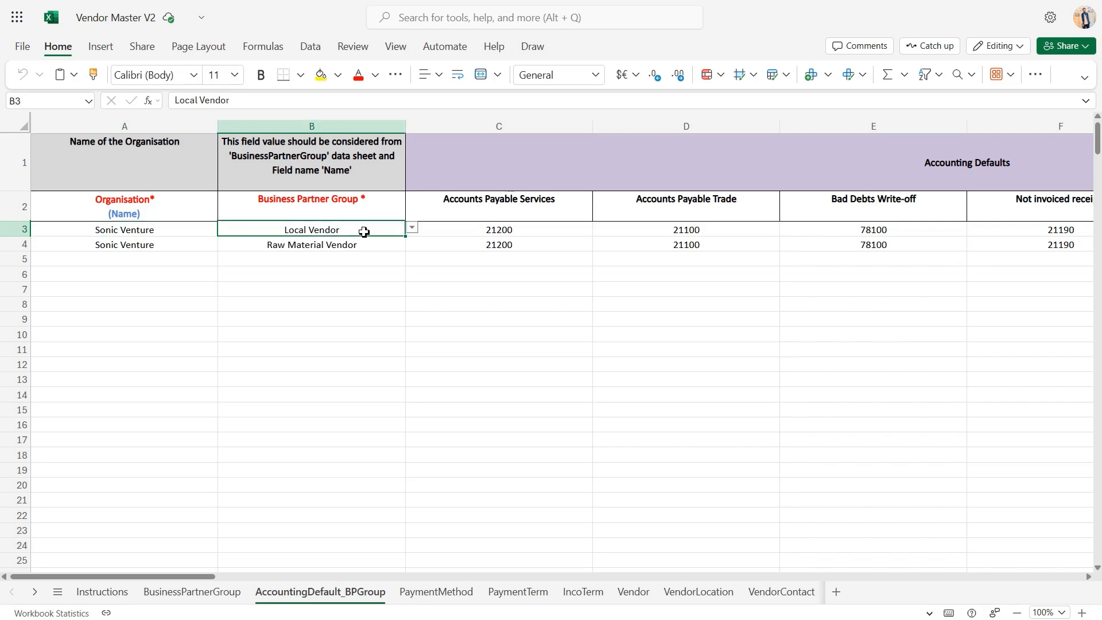
click(412, 229)
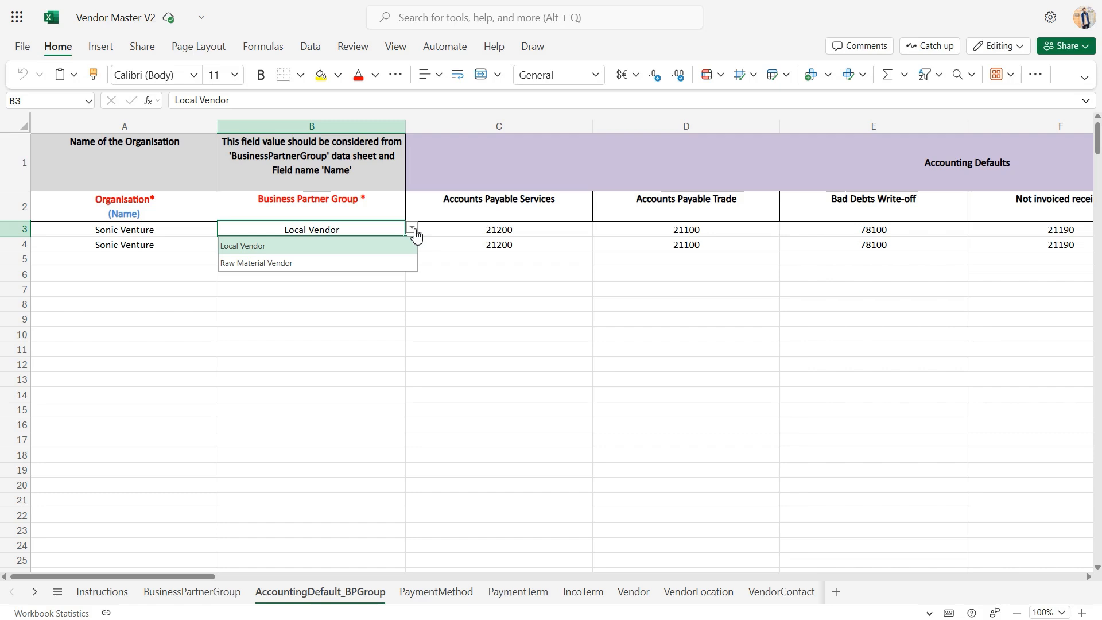
click(416, 235)
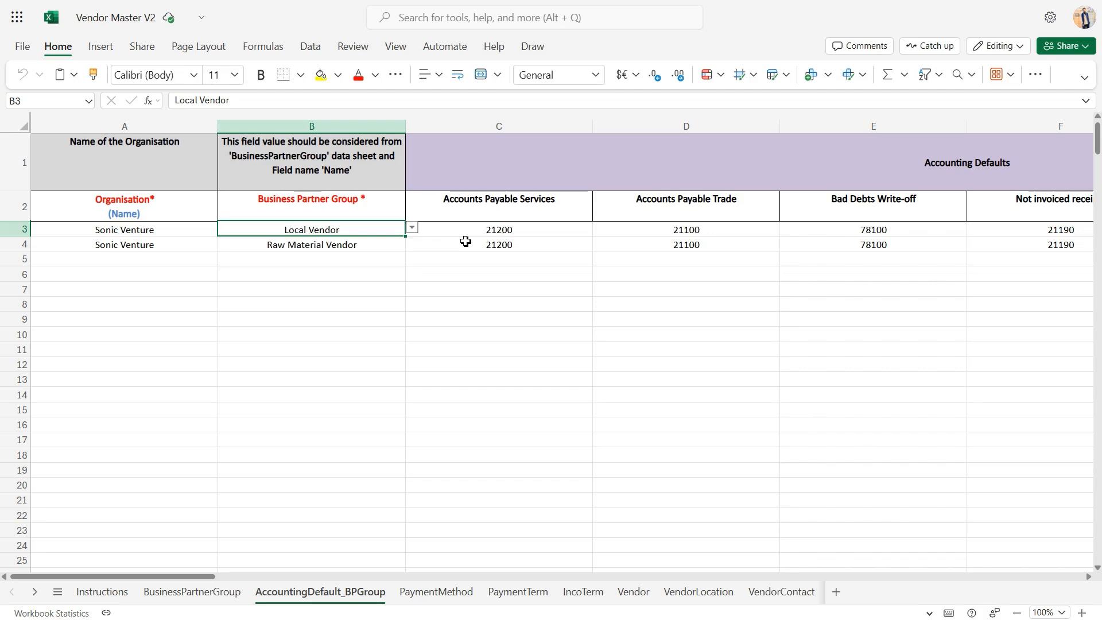
Look over the Accounting Defaults section and its account columns from Accounts Payable Services to Vendor prepayment
scroll(466, 241, right, 3)
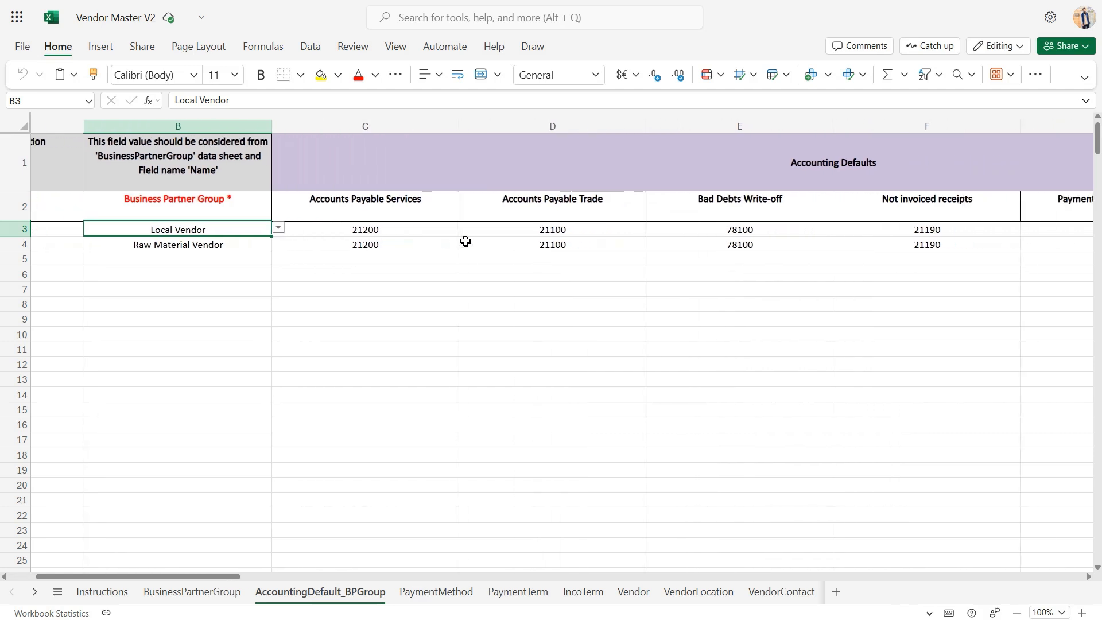
scroll(586, 193, right, 1)
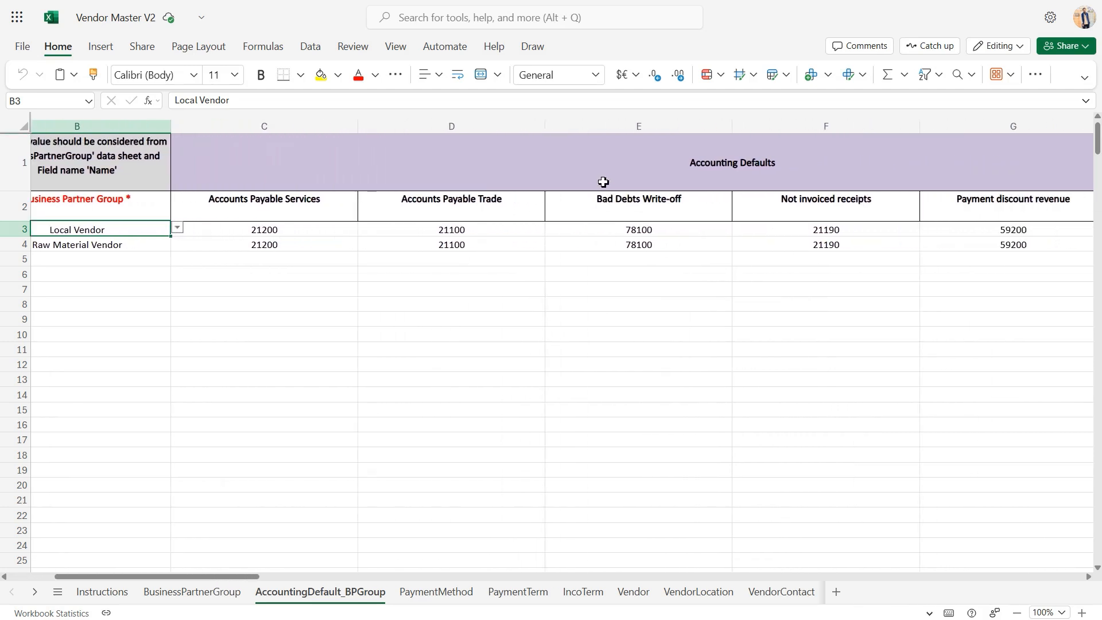
click(603, 180)
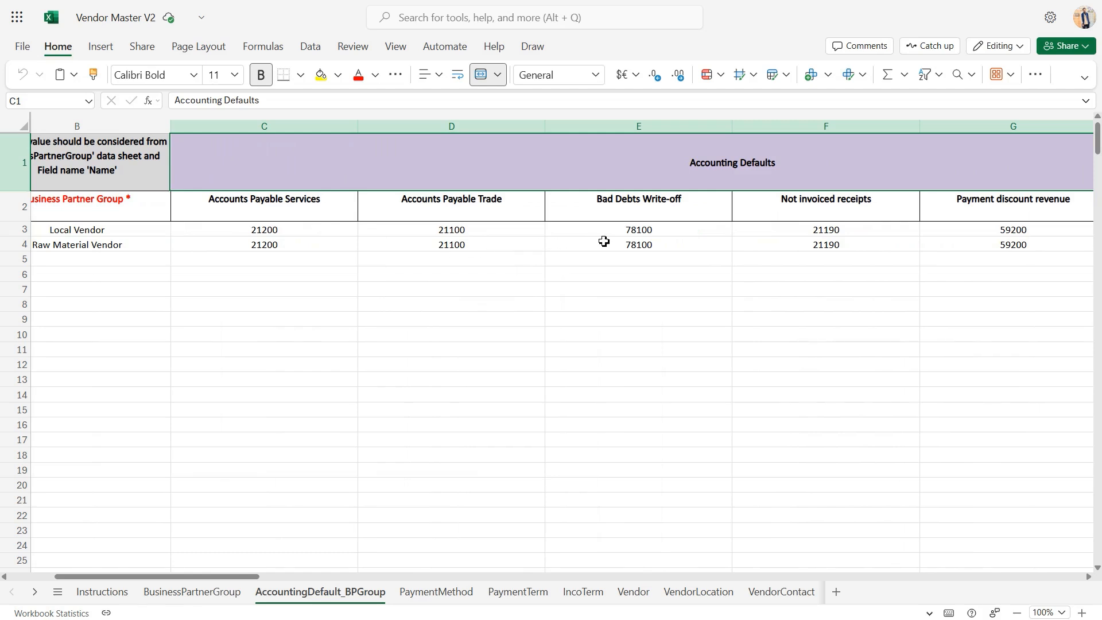
scroll(604, 241, right, 1)
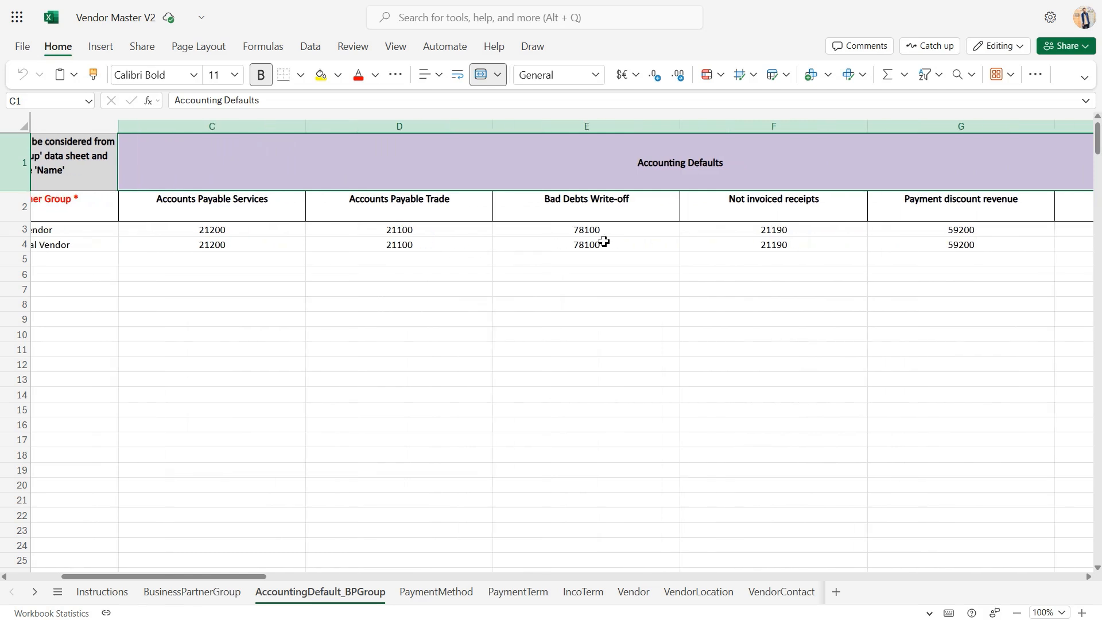
scroll(604, 242, right, 1)
scroll(689, 240, right, 1)
scroll(689, 240, right, 1)
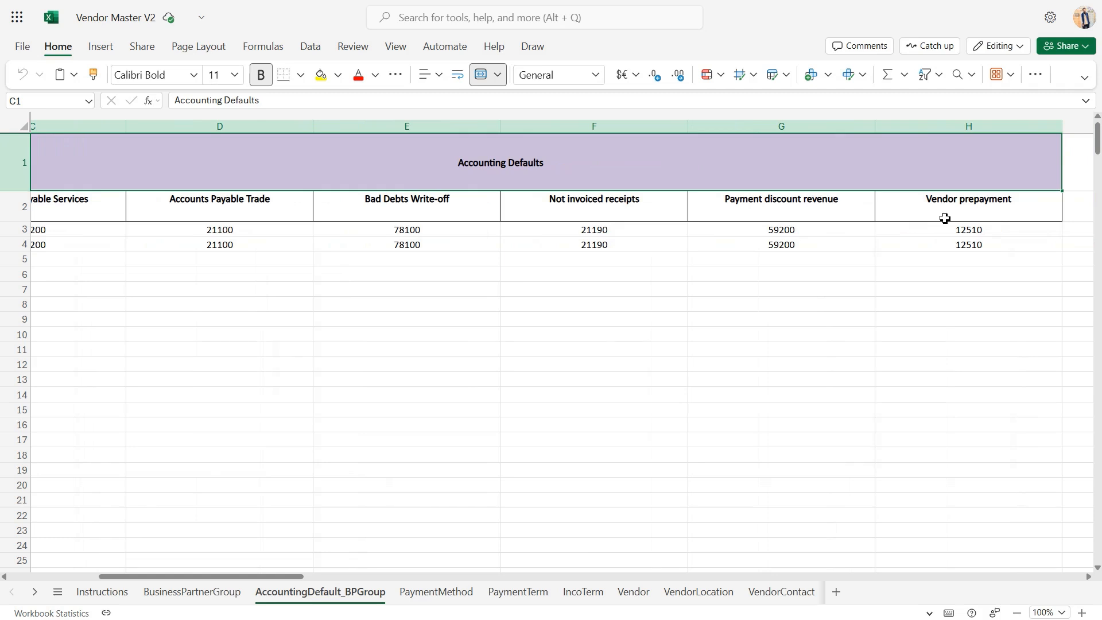
scroll(740, 270, left, 2)
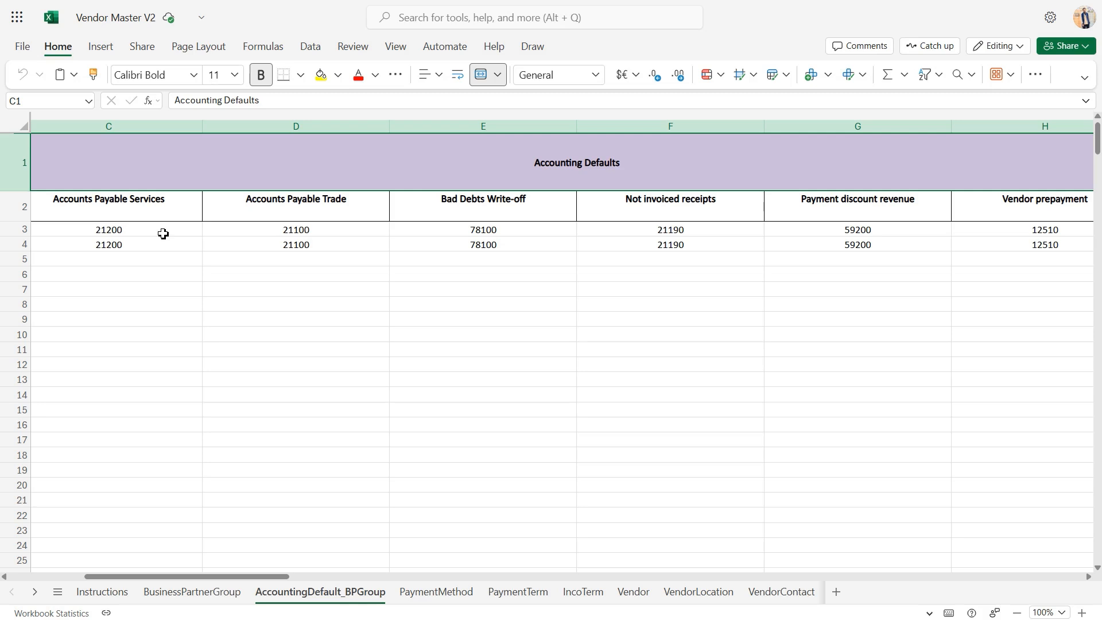
Examine the Accounts Payable Trade, Bad Debts Write-off, Not invoiced receipts, Payment discount revenue and Vendor prepayment columns one by one
click(299, 217)
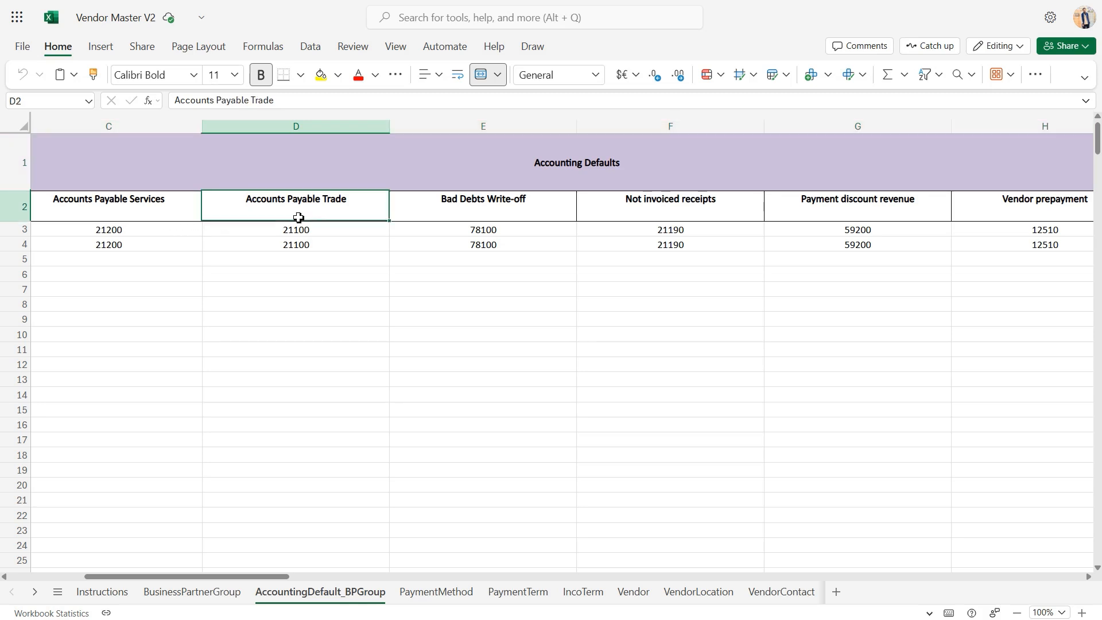
click(343, 229)
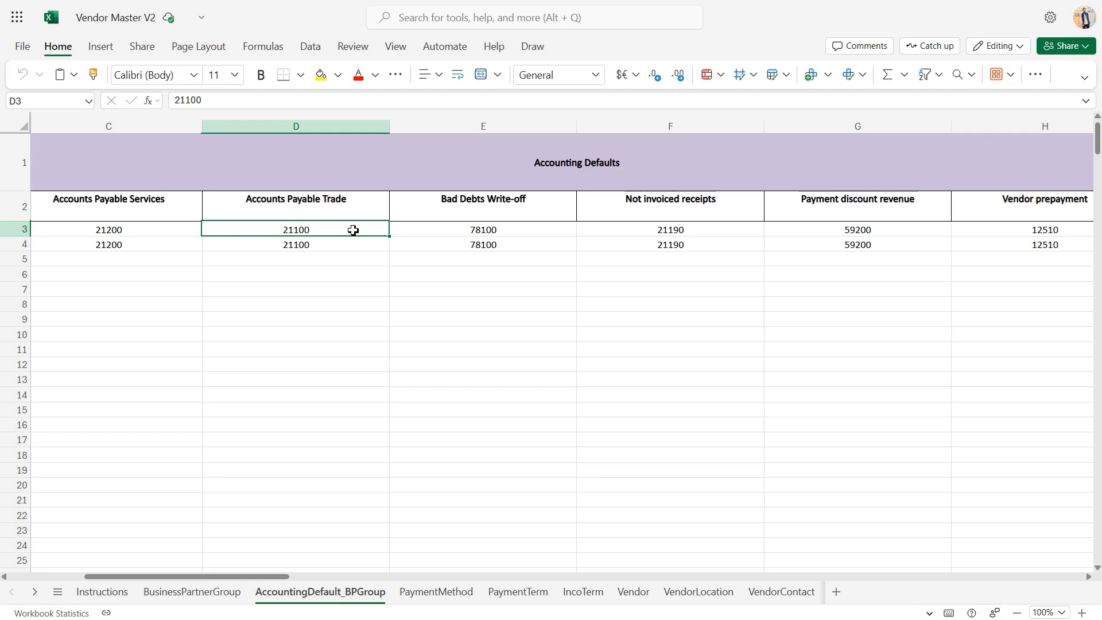
click(443, 212)
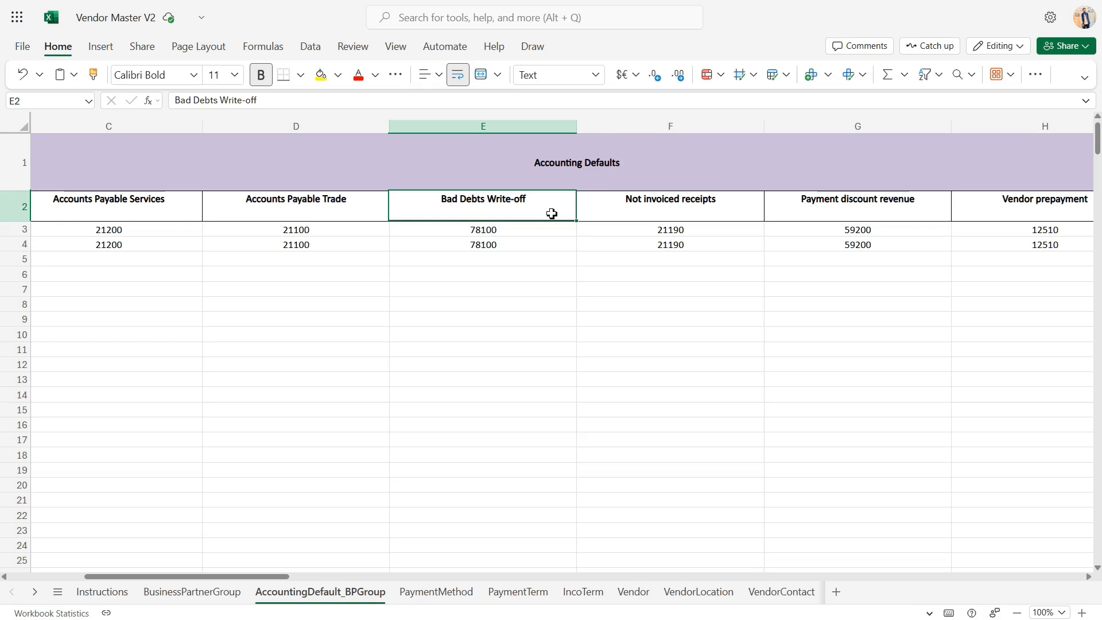
click(604, 214)
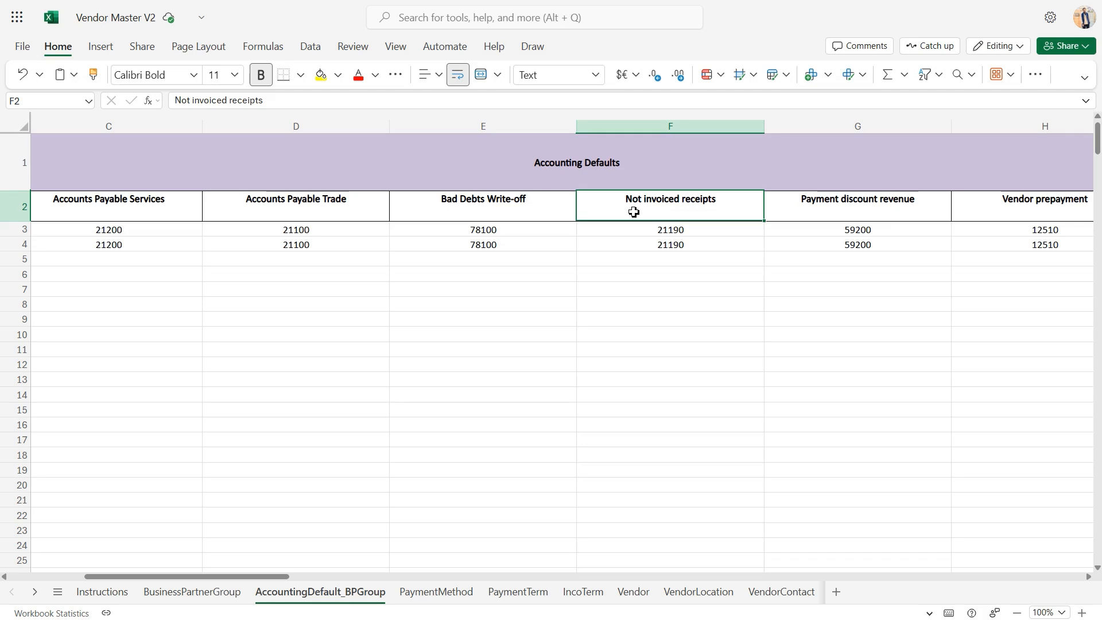
click(808, 207)
scroll(808, 207, right, 1)
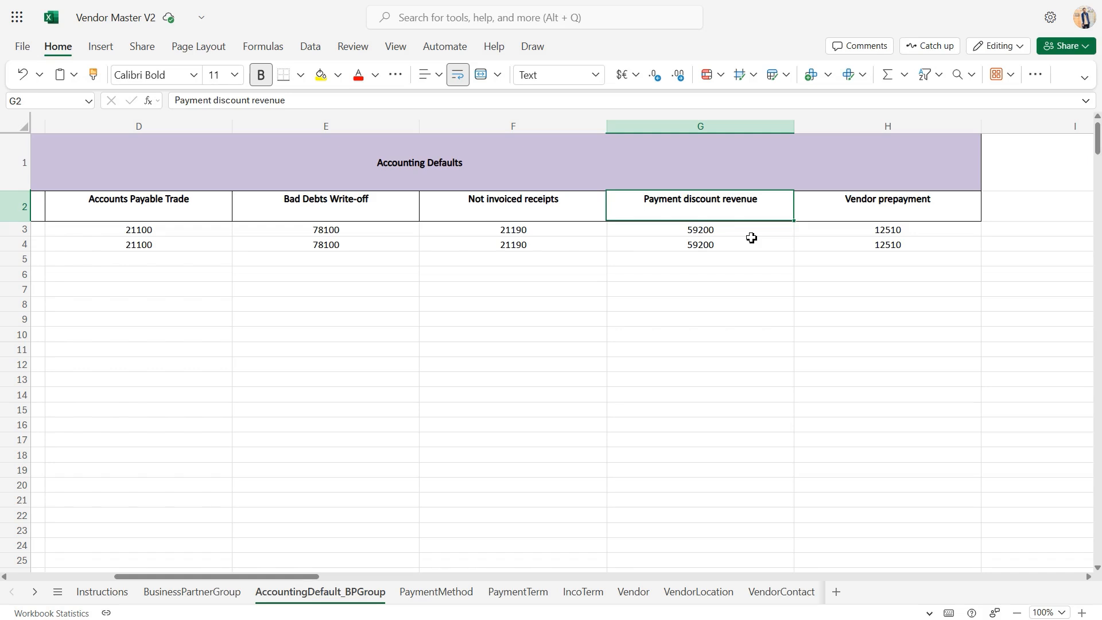
click(946, 207)
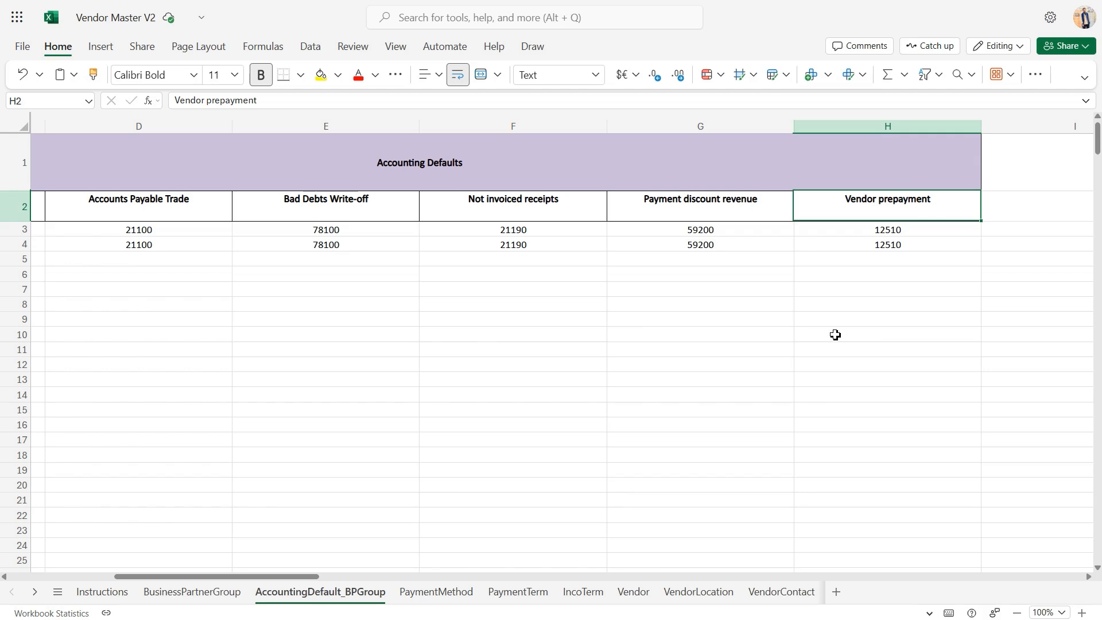
scroll(835, 335, left, 6)
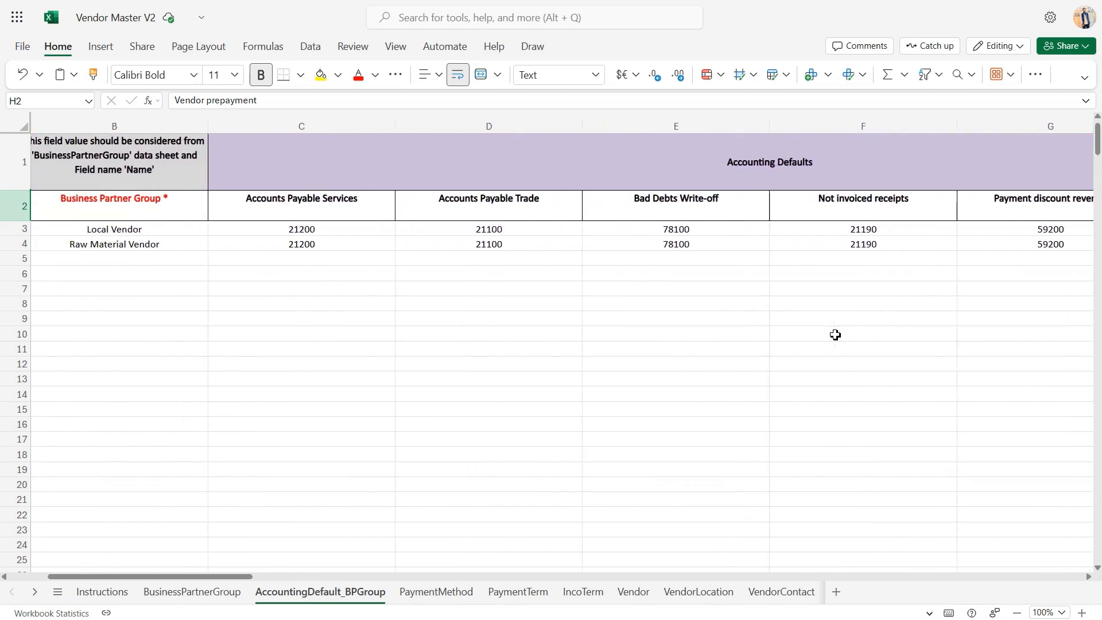
scroll(835, 335, left, 3)
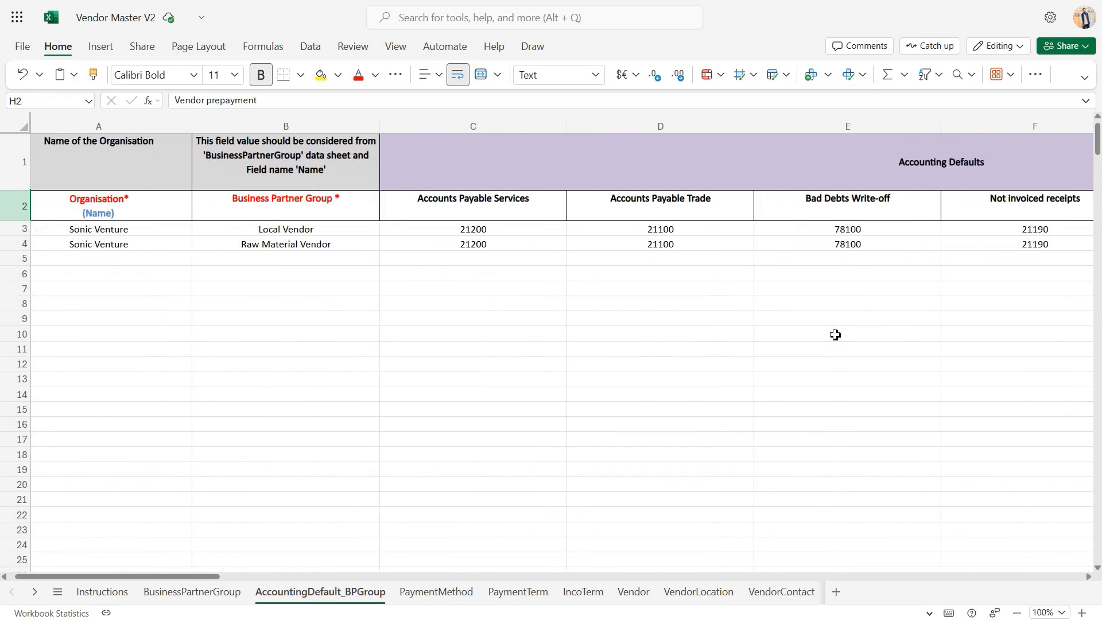
scroll(835, 335, left, 1)
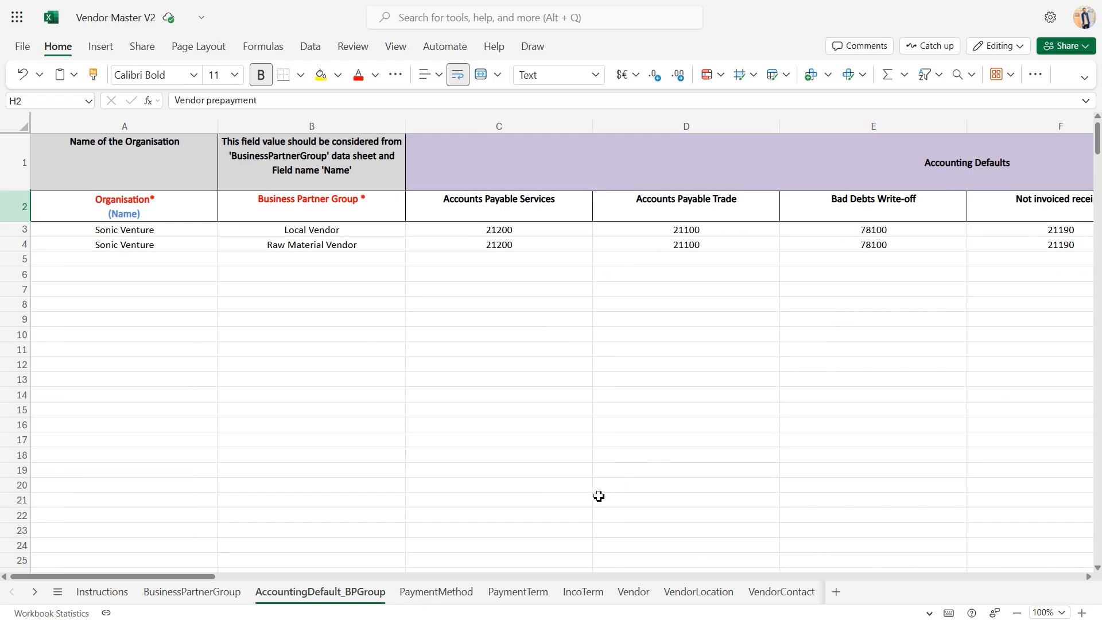
Open the PaymentMethod sheet and review the Organisation and Search Key columns with their sample entries
click(459, 592)
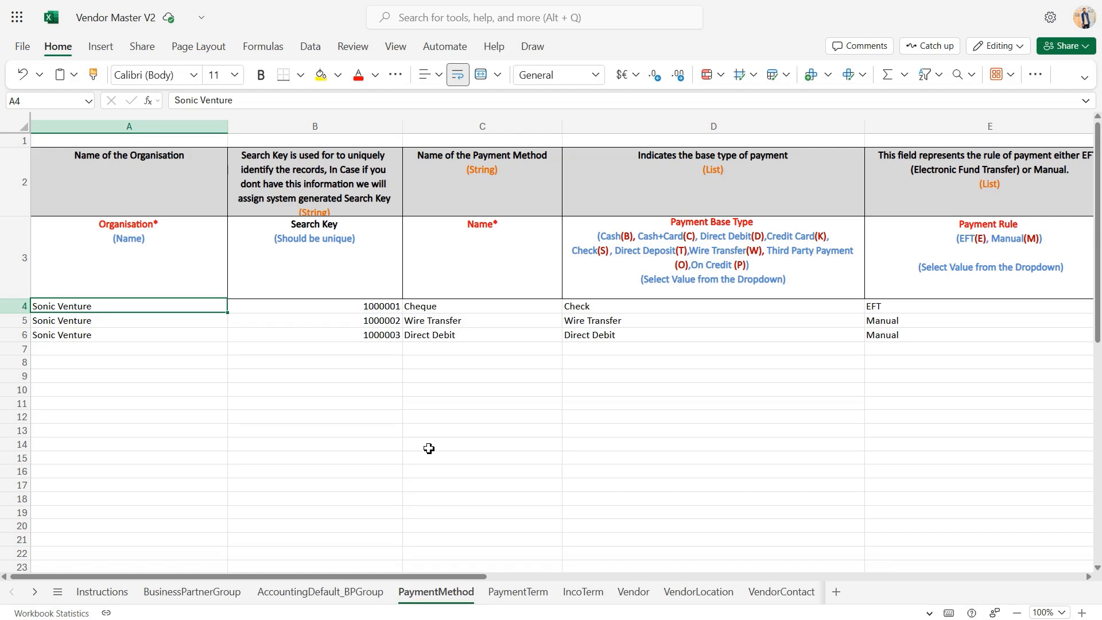
click(191, 277)
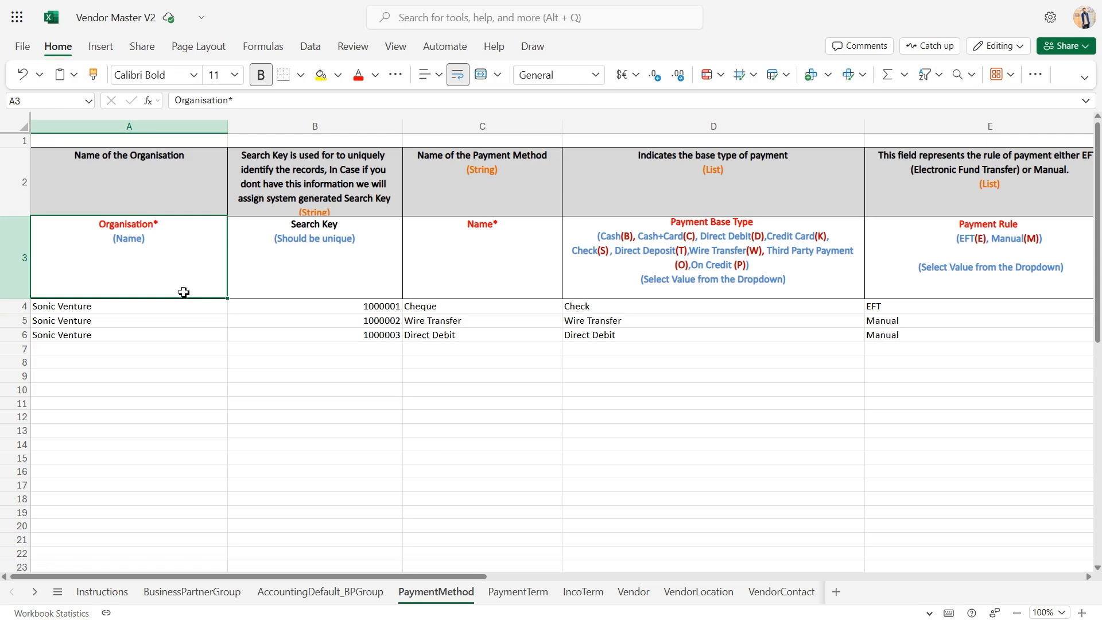
click(161, 312)
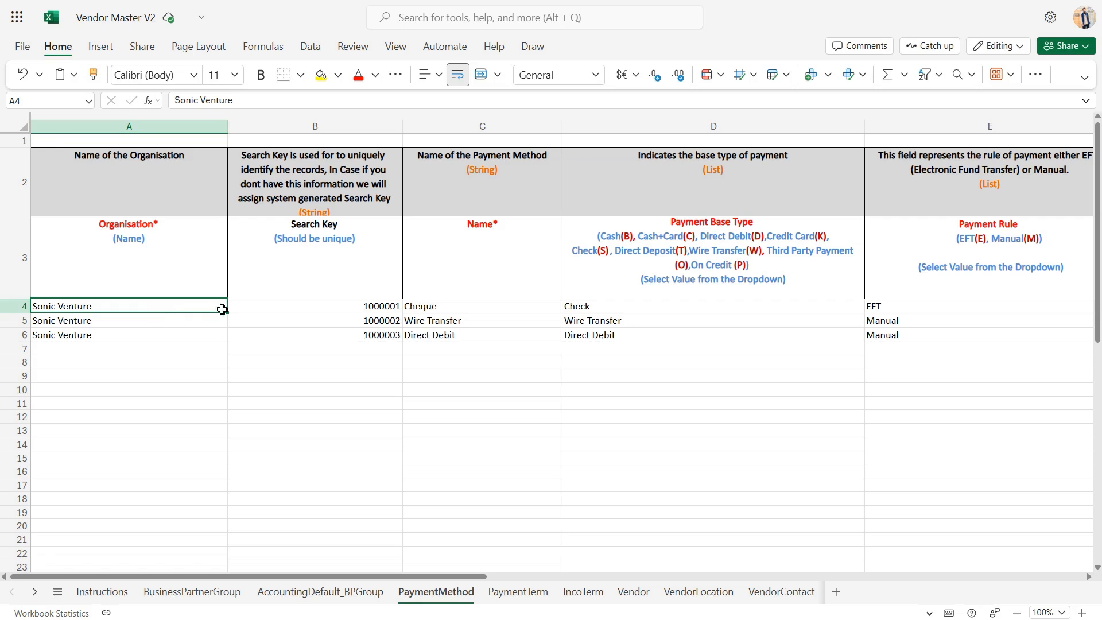
click(298, 283)
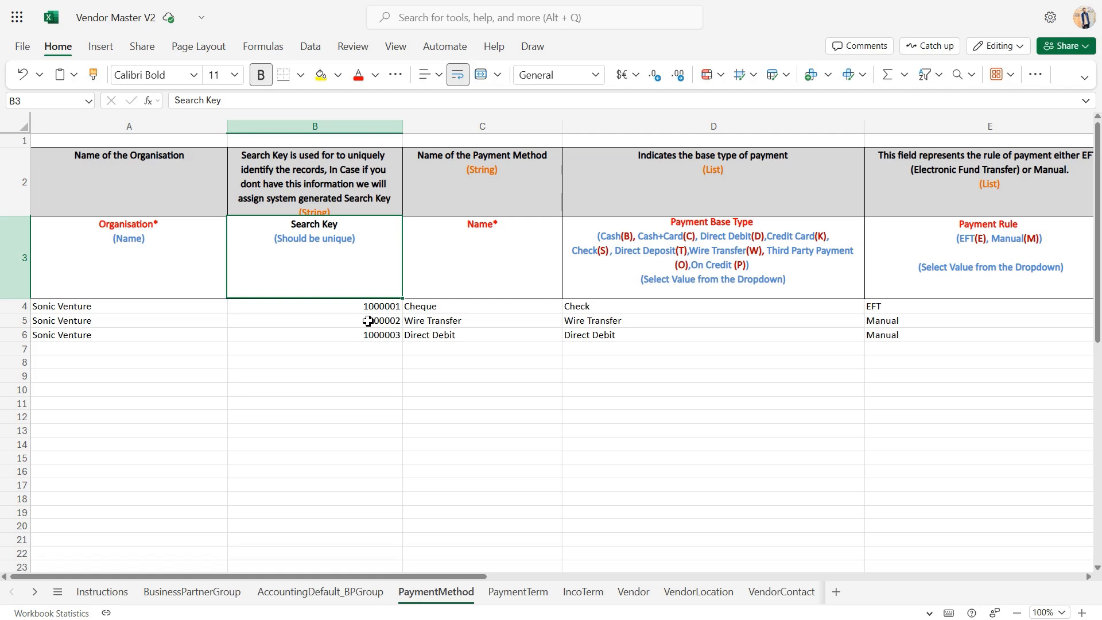
click(368, 321)
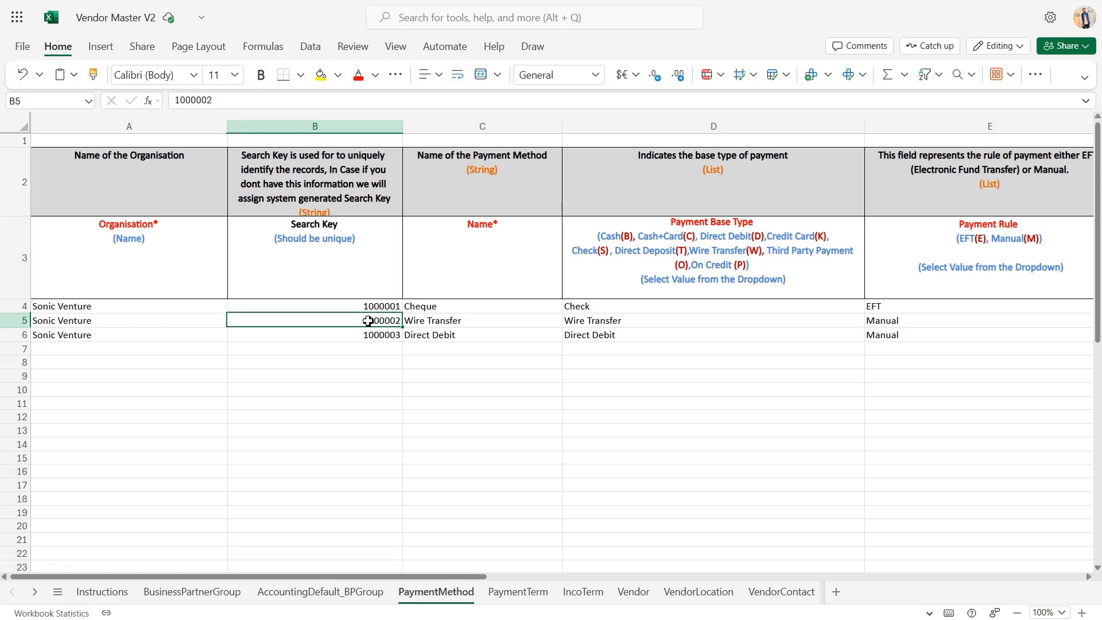
Review the payment method Name column and check which Payment Base Type choices are offered in cell D5
click(531, 284)
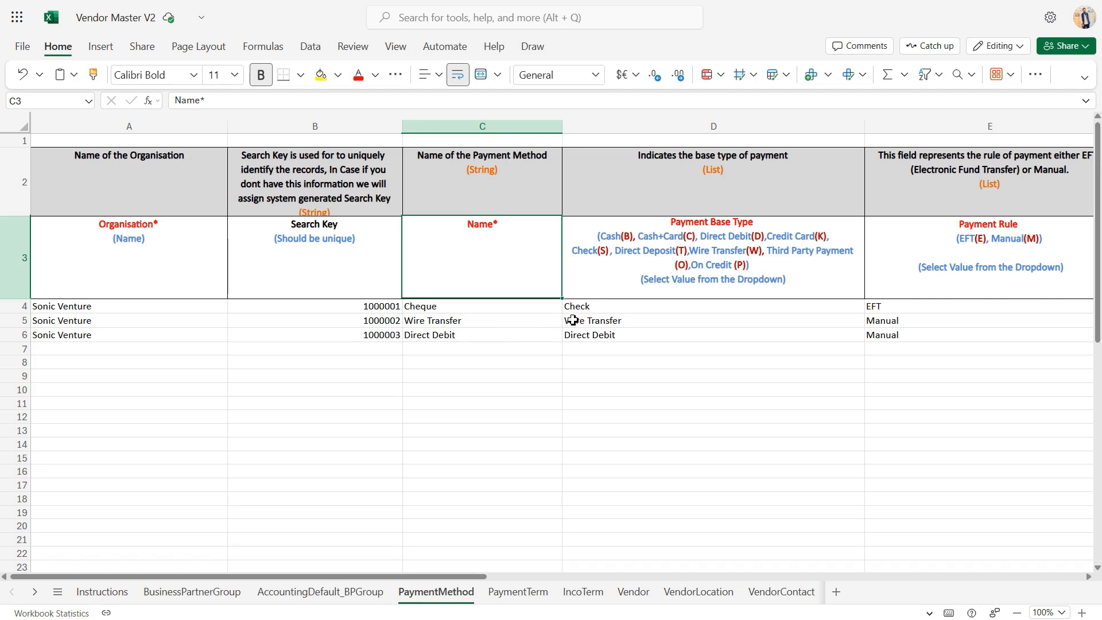
click(620, 319)
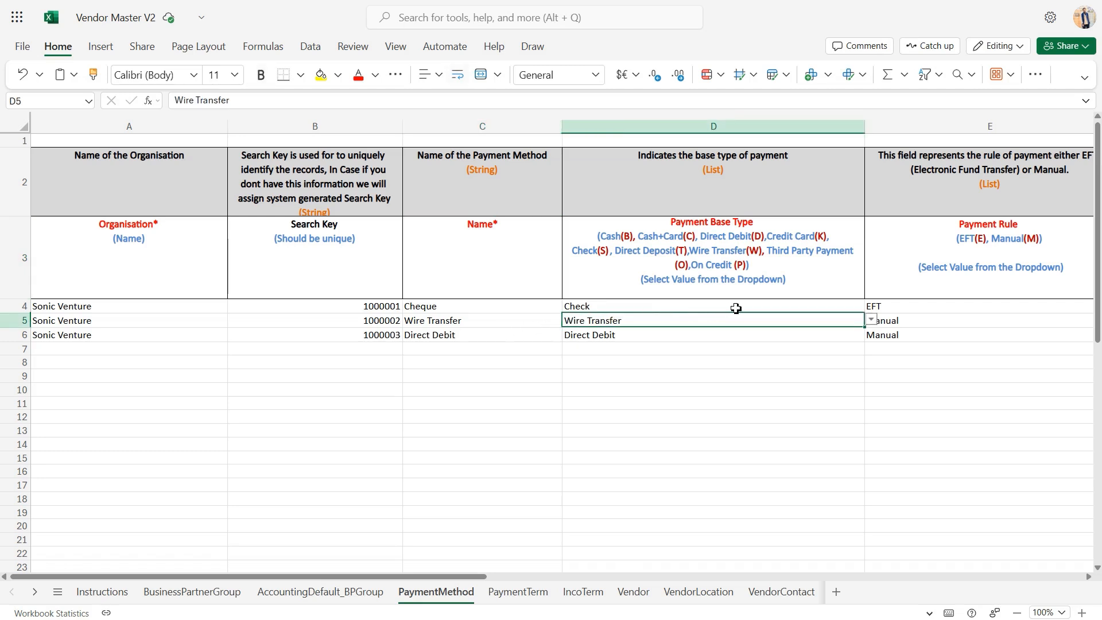
click(871, 320)
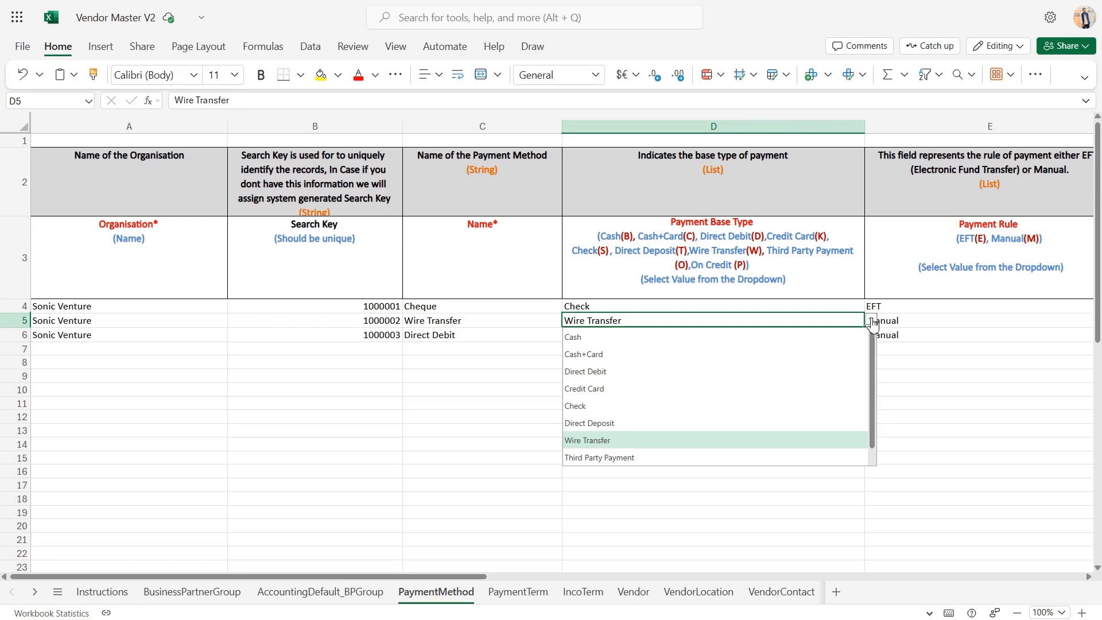
Check which Payment Rule choices are offered in cell E5, without selecting a different one
scroll(872, 323, right, 5)
click(645, 318)
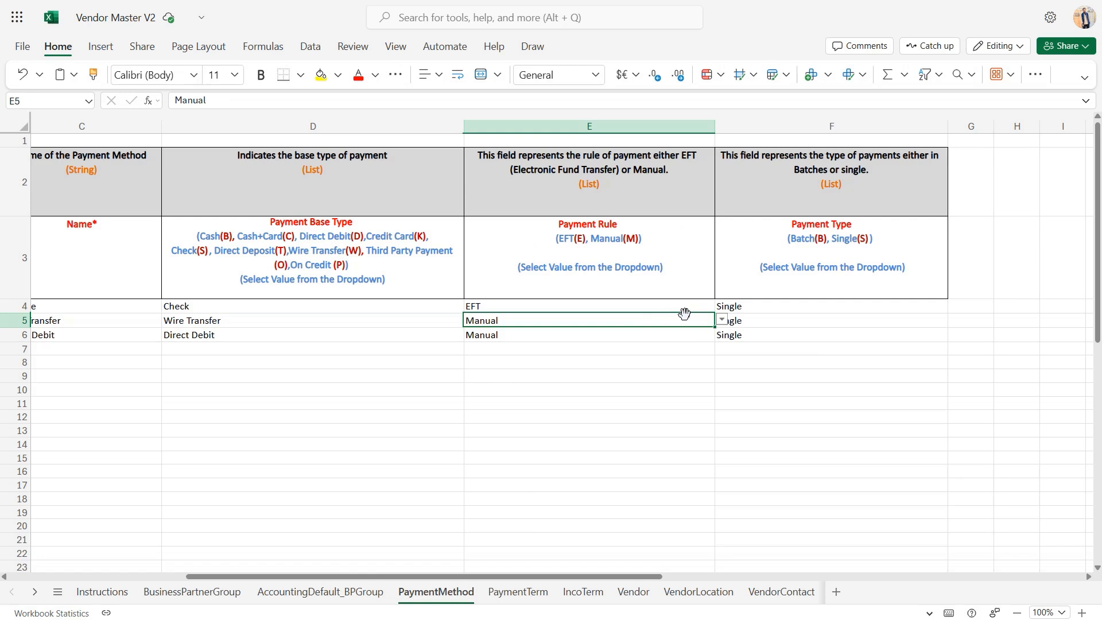
click(722, 322)
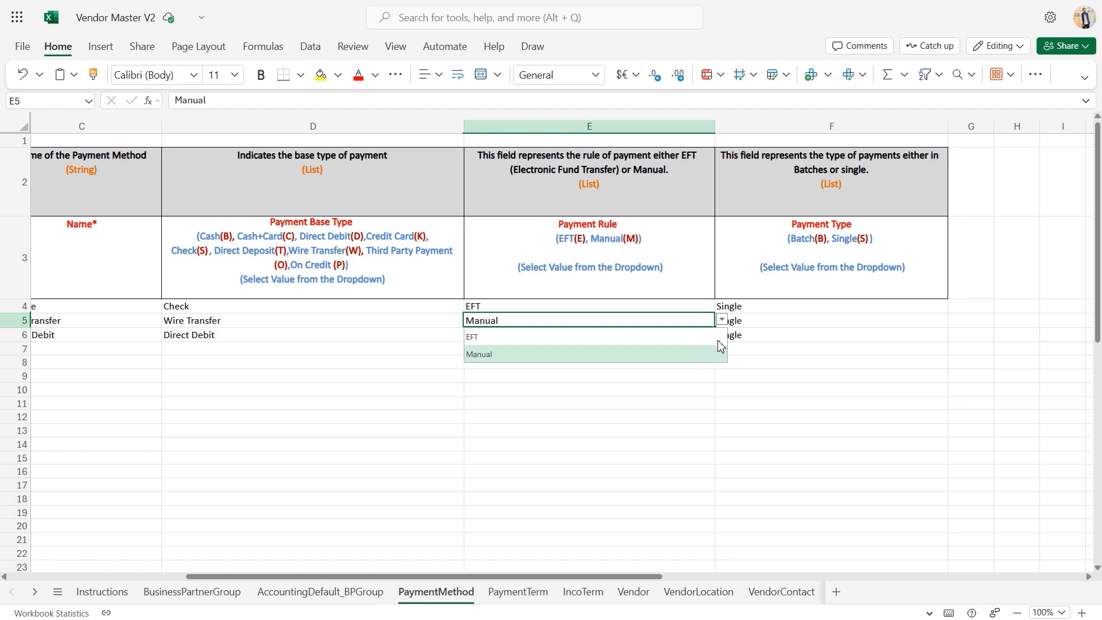
click(723, 324)
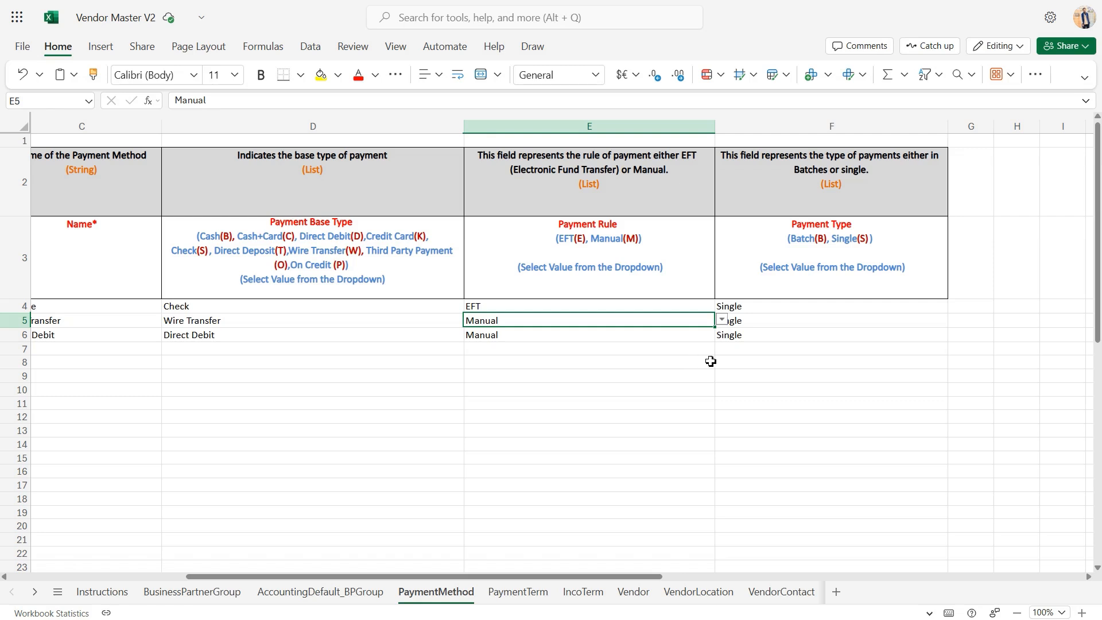
Check which Payment Type choices are offered in cell F5, keeping the selected one, and return to the sheet's first columns
click(829, 327)
scroll(830, 327, right, 1)
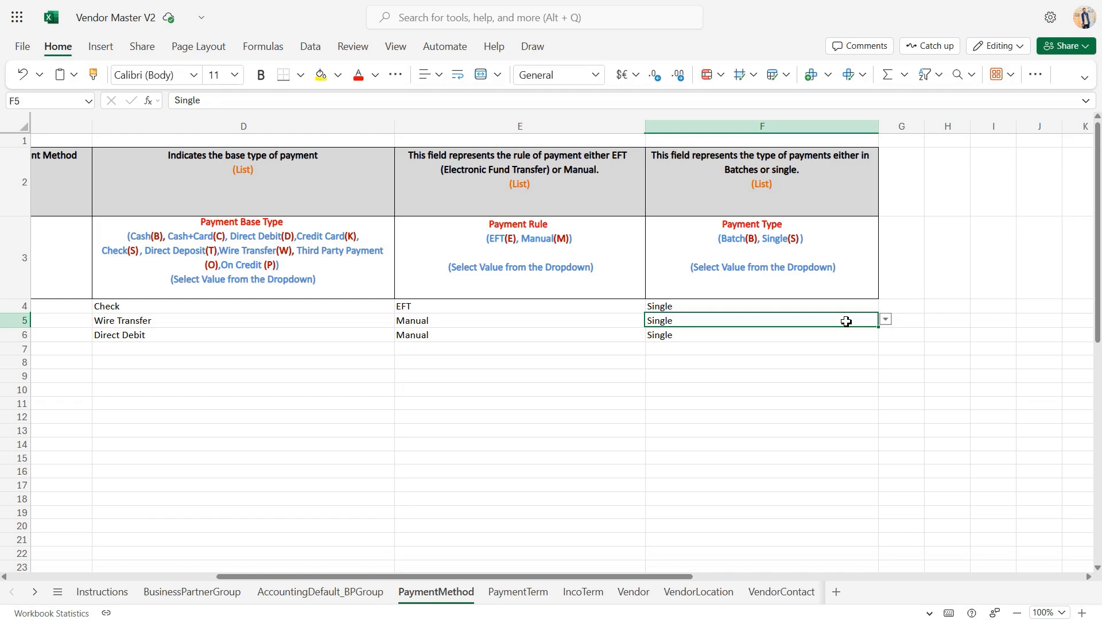
click(888, 320)
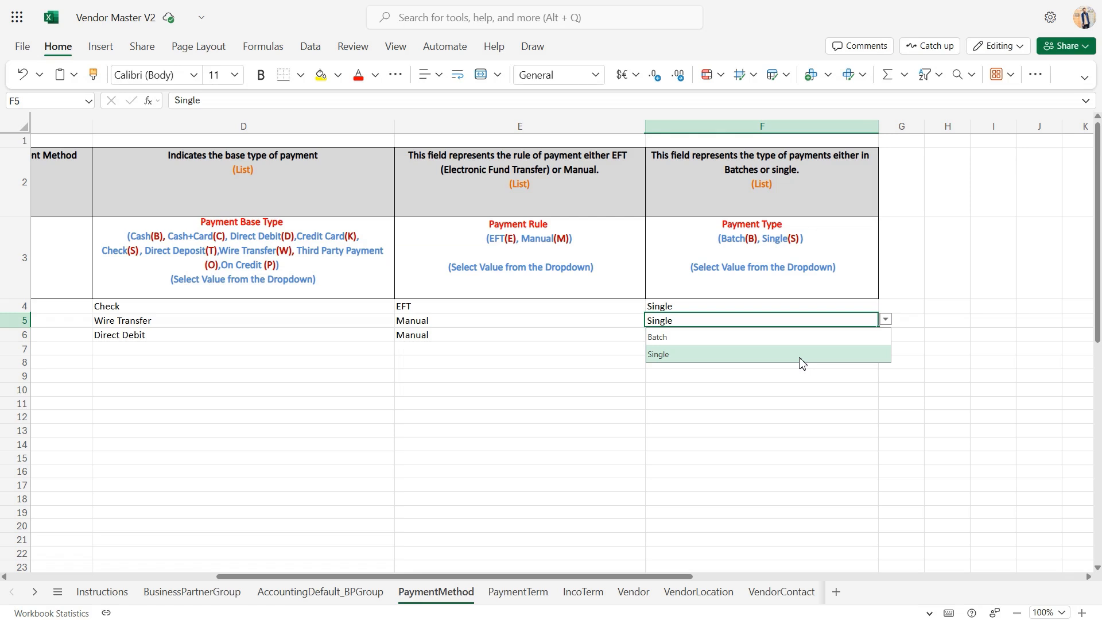
click(845, 379)
scroll(847, 383, left, 4)
scroll(846, 383, left, 4)
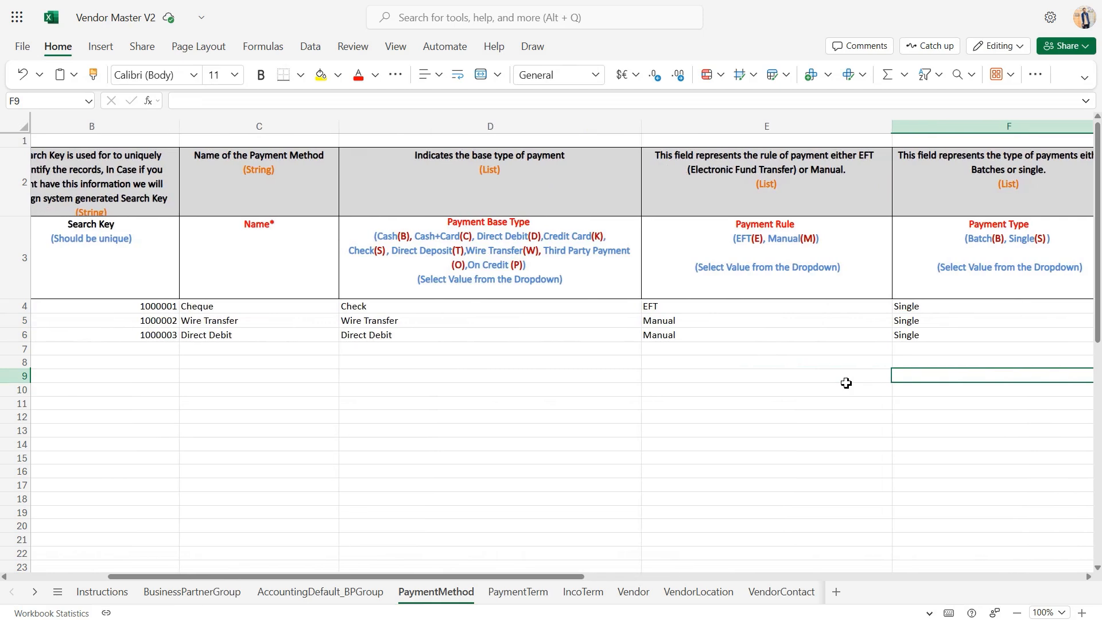
scroll(846, 383, left, 4)
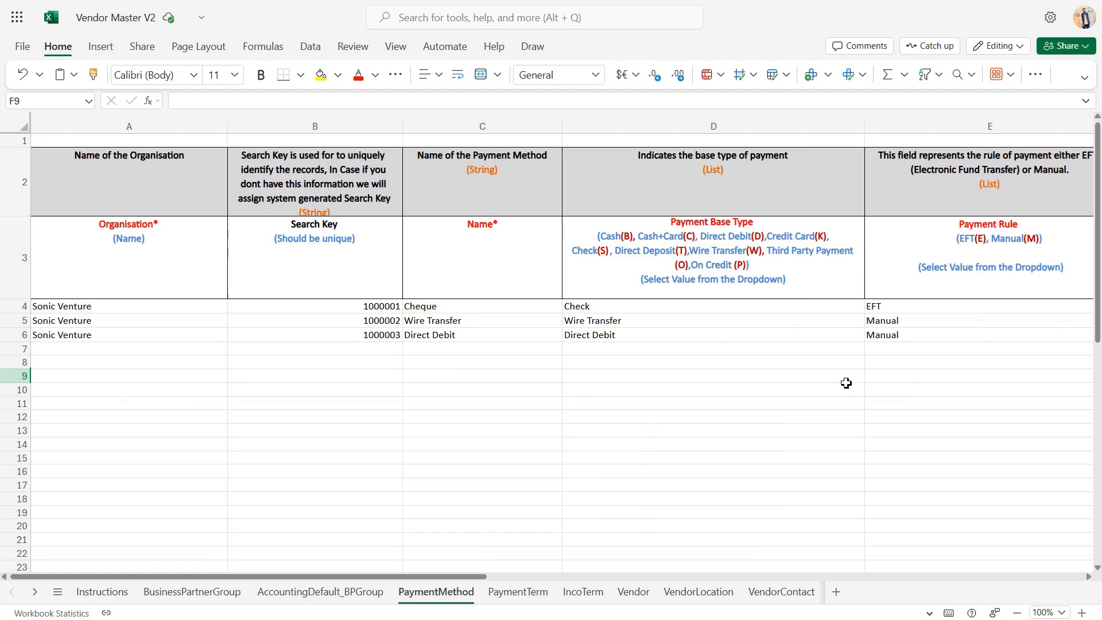
Open the PaymentTerm sheet and review the sample entries in the Search Key, Name and Description columns
click(534, 592)
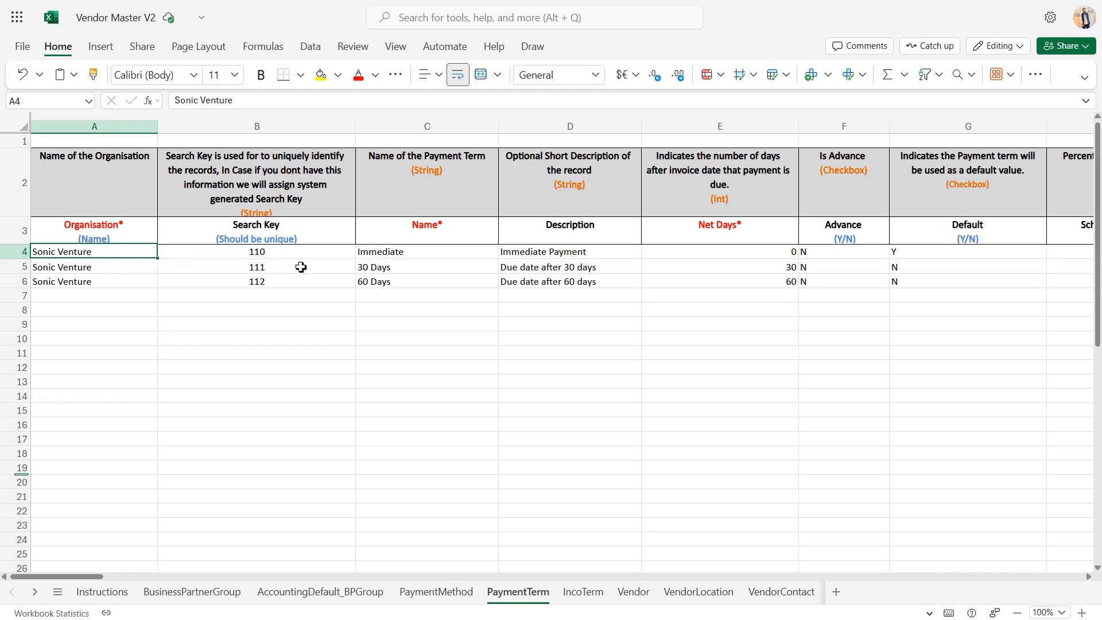
click(323, 270)
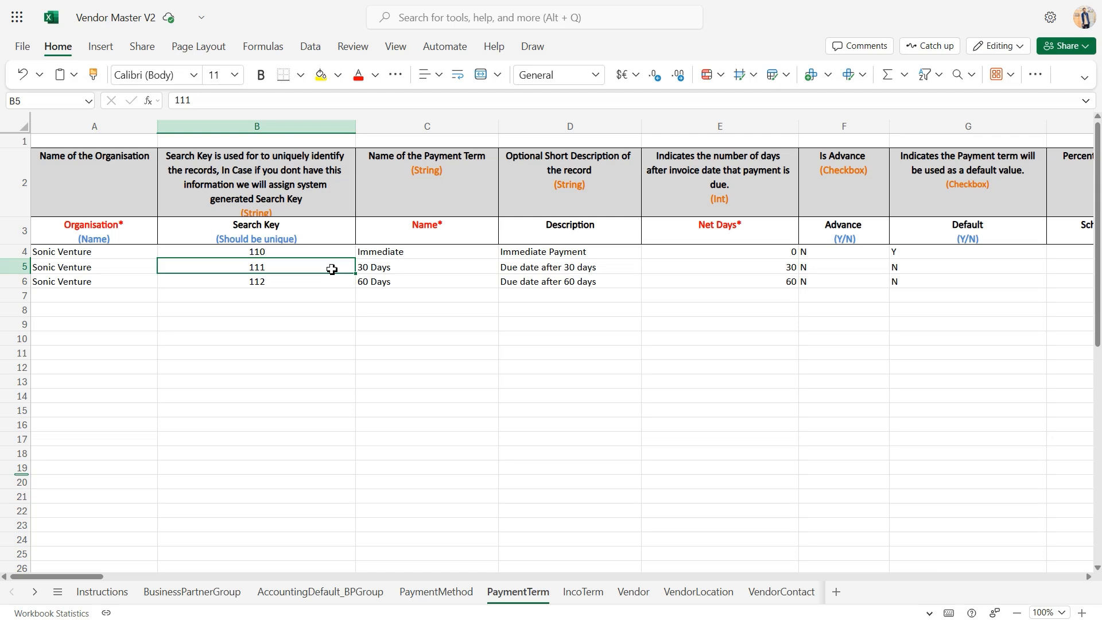
click(427, 258)
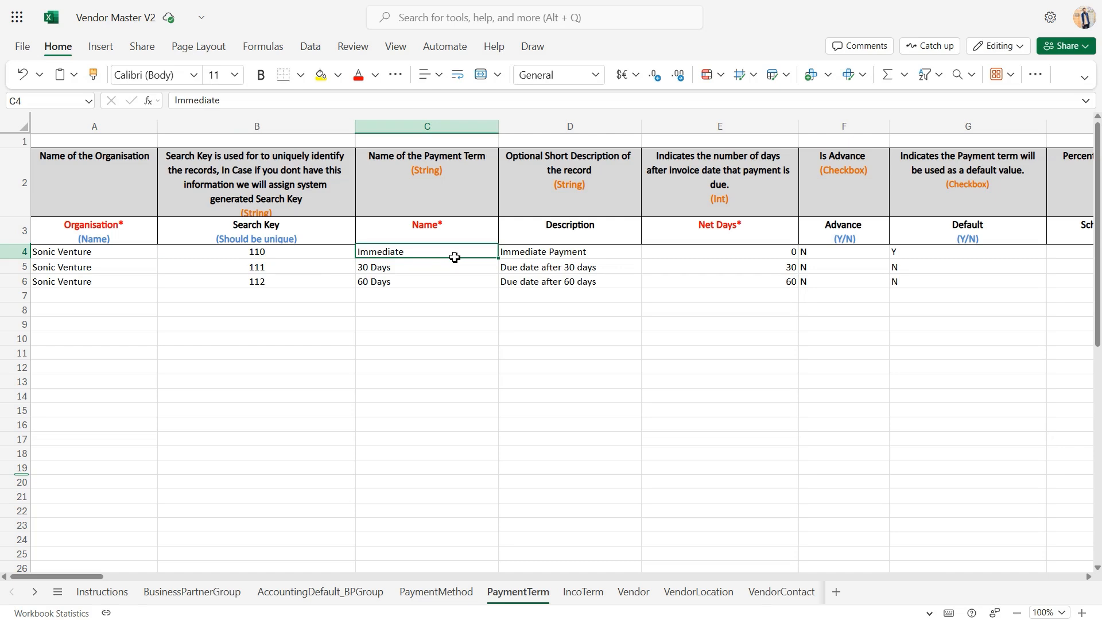
click(430, 285)
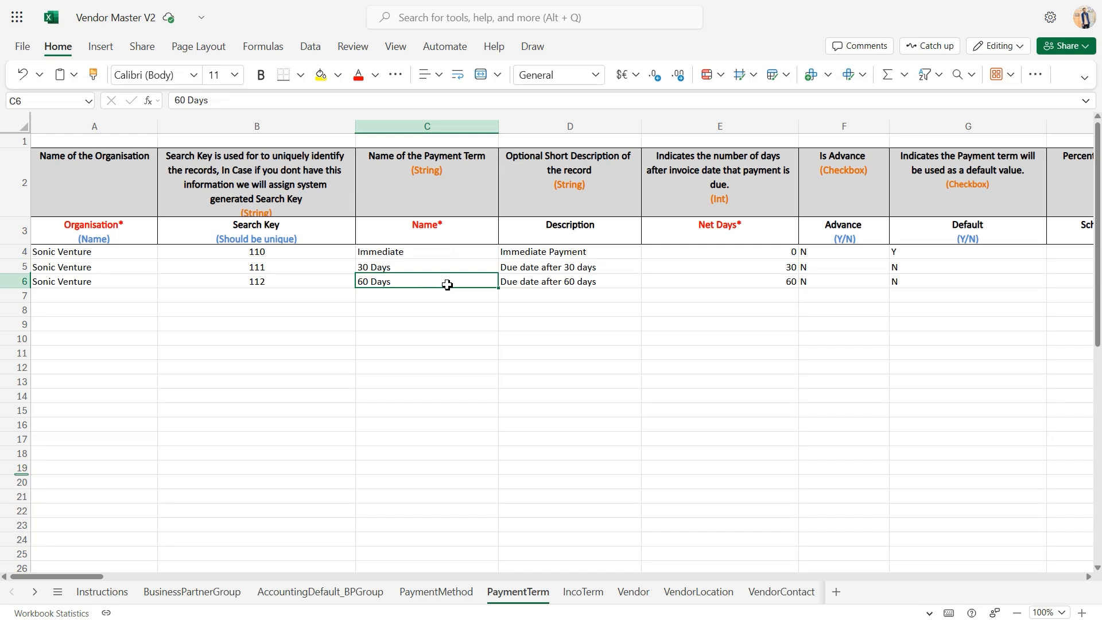
click(601, 258)
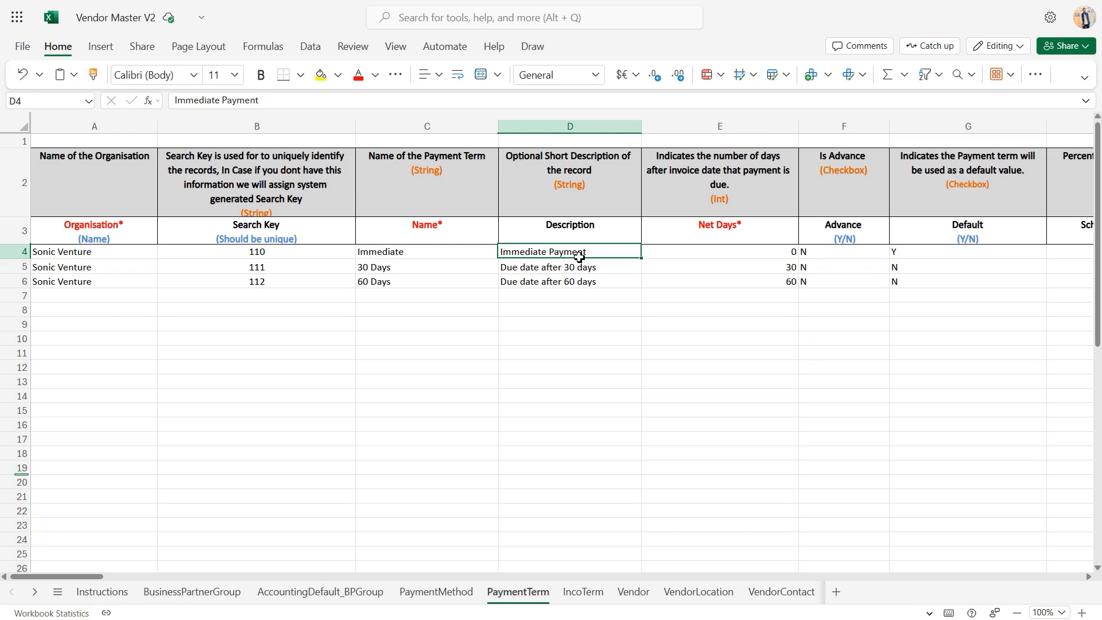
Examine the Net Days entries for the Immediate, 30 Days and 60 Days payment terms one by one
click(705, 266)
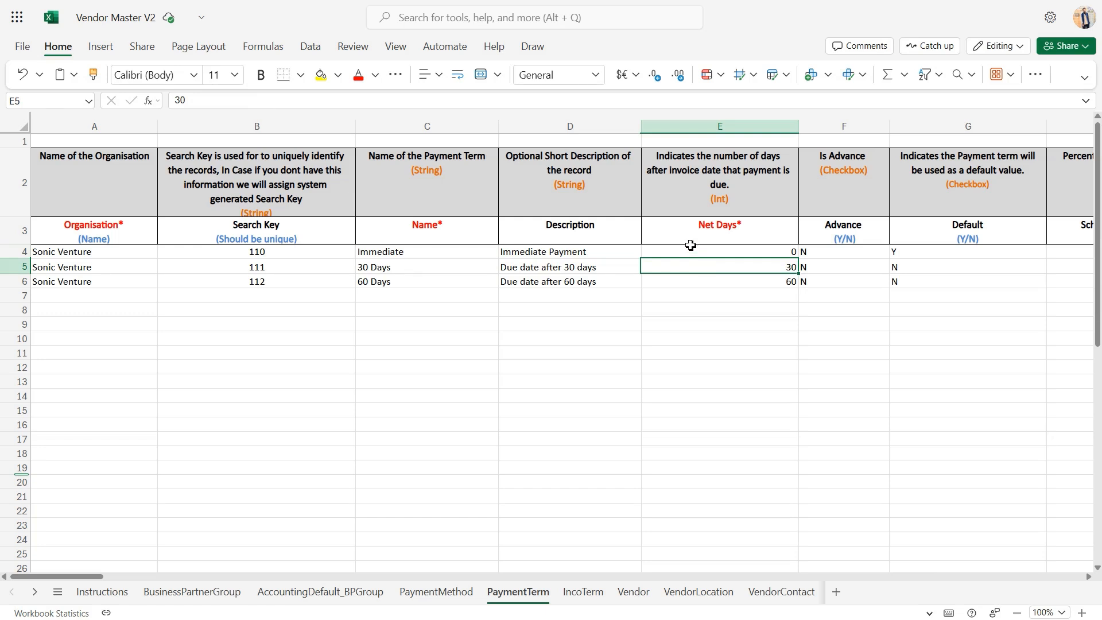
click(694, 250)
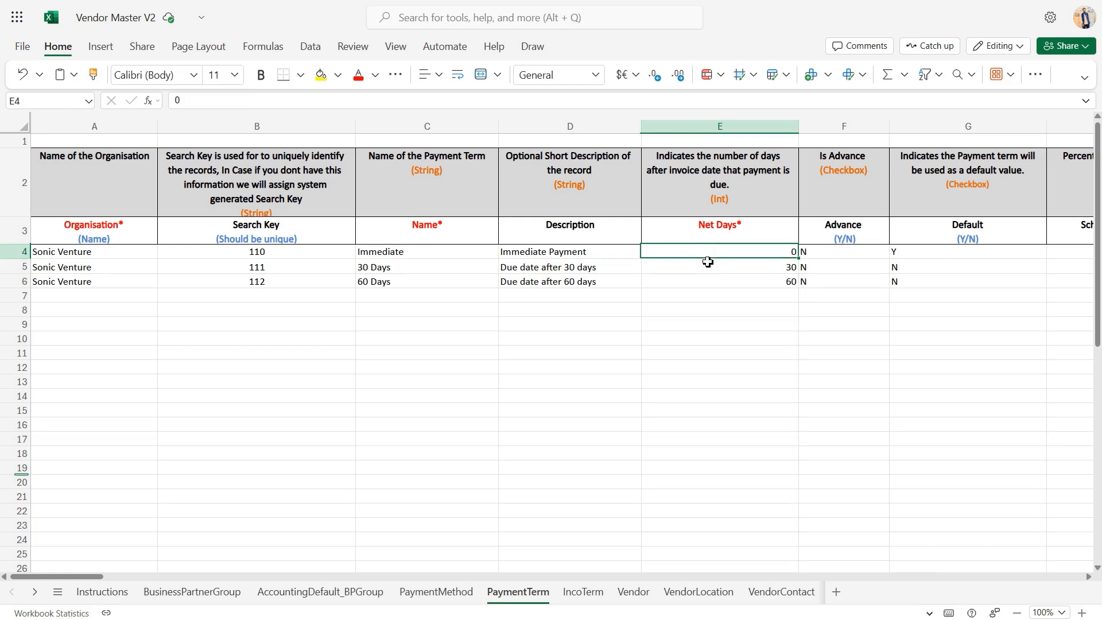
click(709, 269)
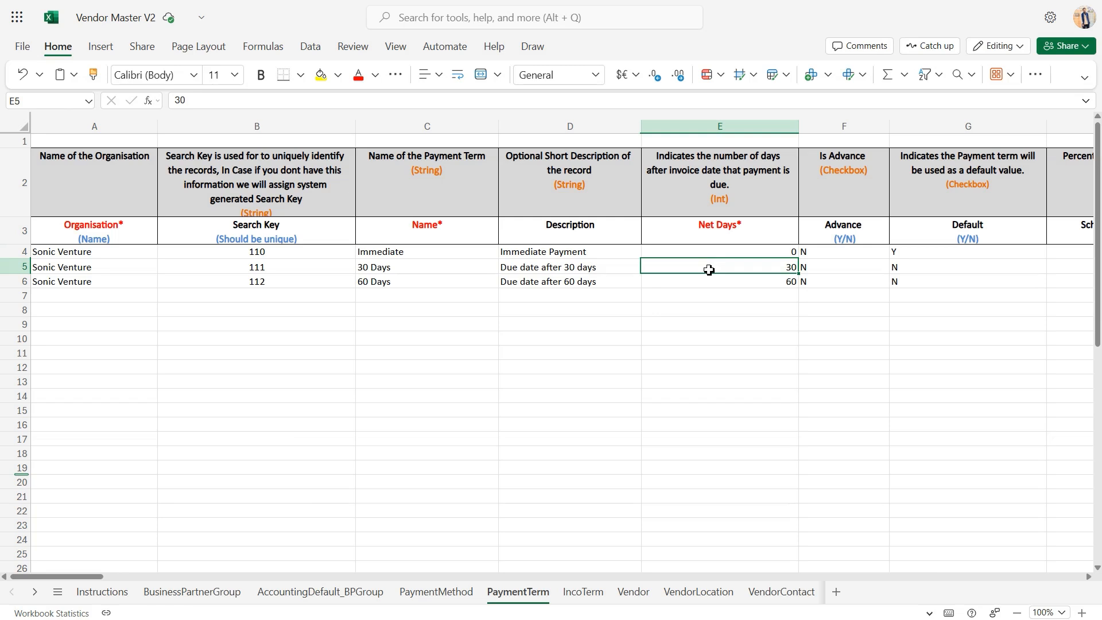
click(709, 278)
Review the Y/N entries in the Advance and Default columns of the payment terms
scroll(683, 271, right, 3)
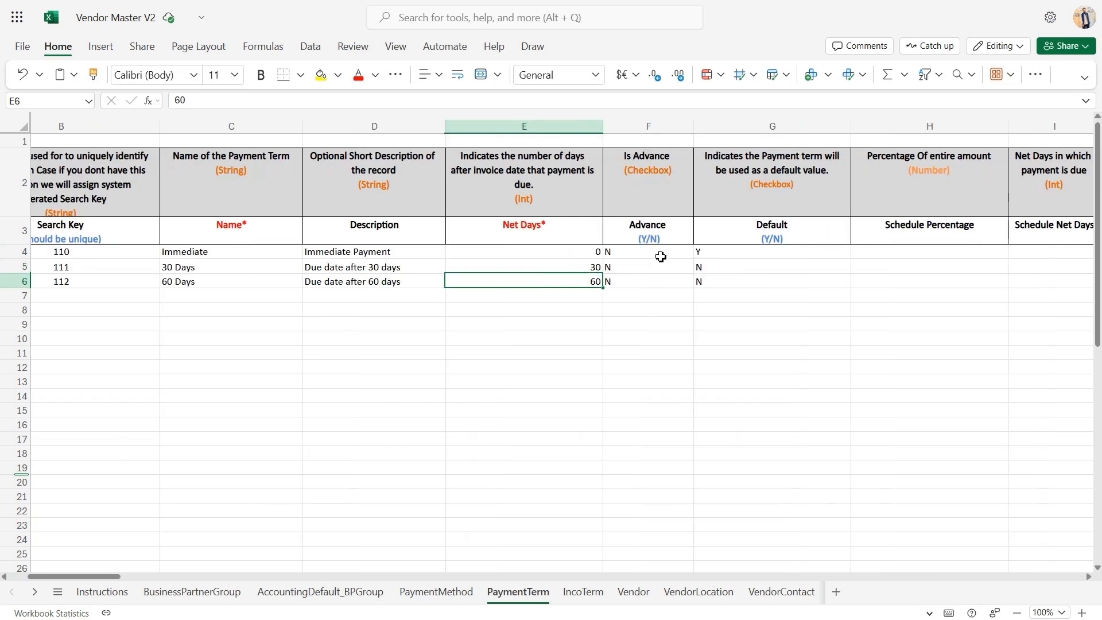
click(660, 257)
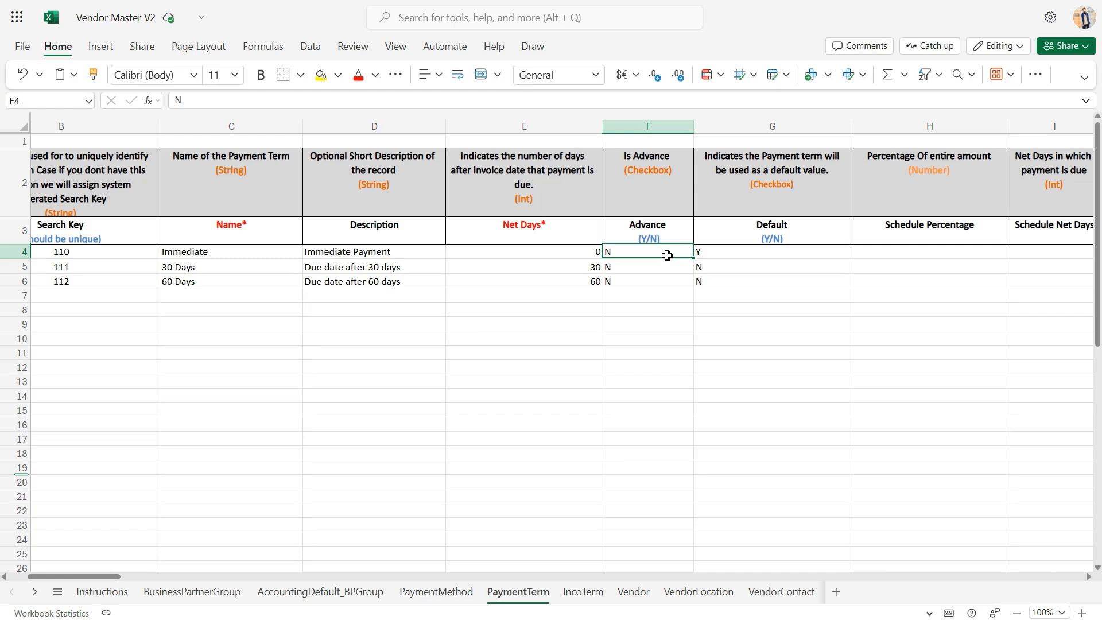
click(736, 266)
Look over the Schedule Percentage and Schedule Net Days columns, then return to the start of the PaymentTerm sheet
scroll(736, 266, right, 2)
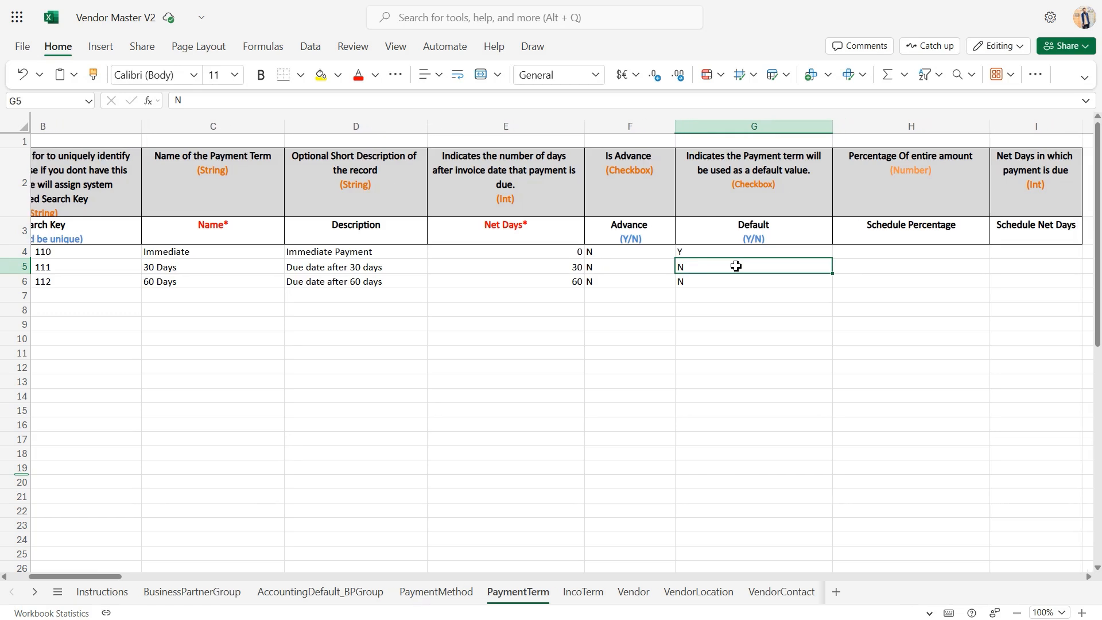
scroll(736, 266, right, 1)
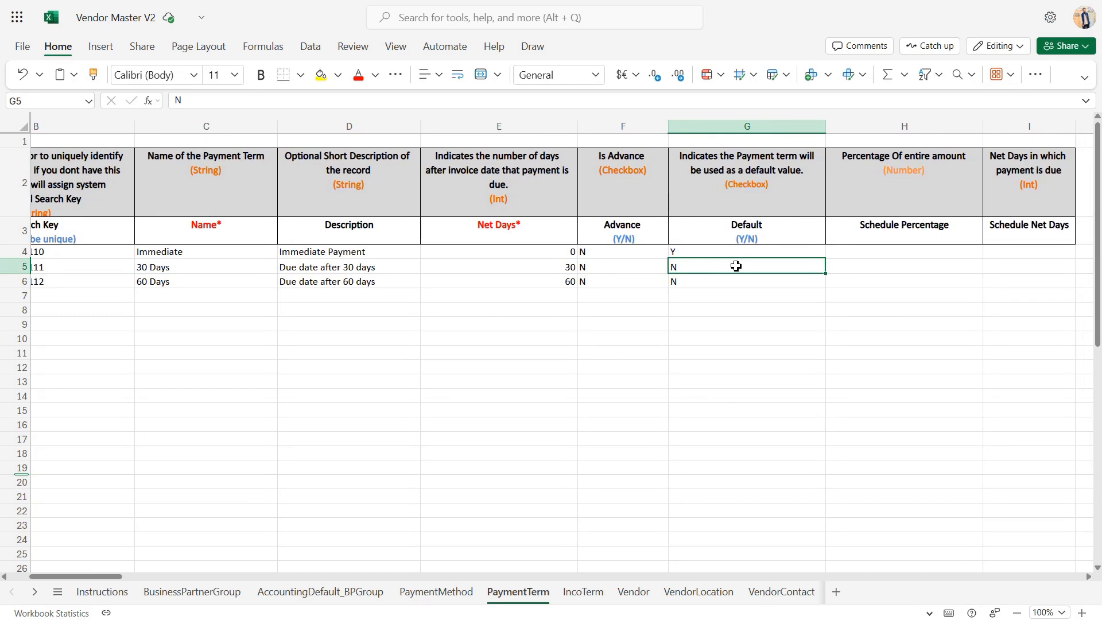
scroll(736, 266, right, 3)
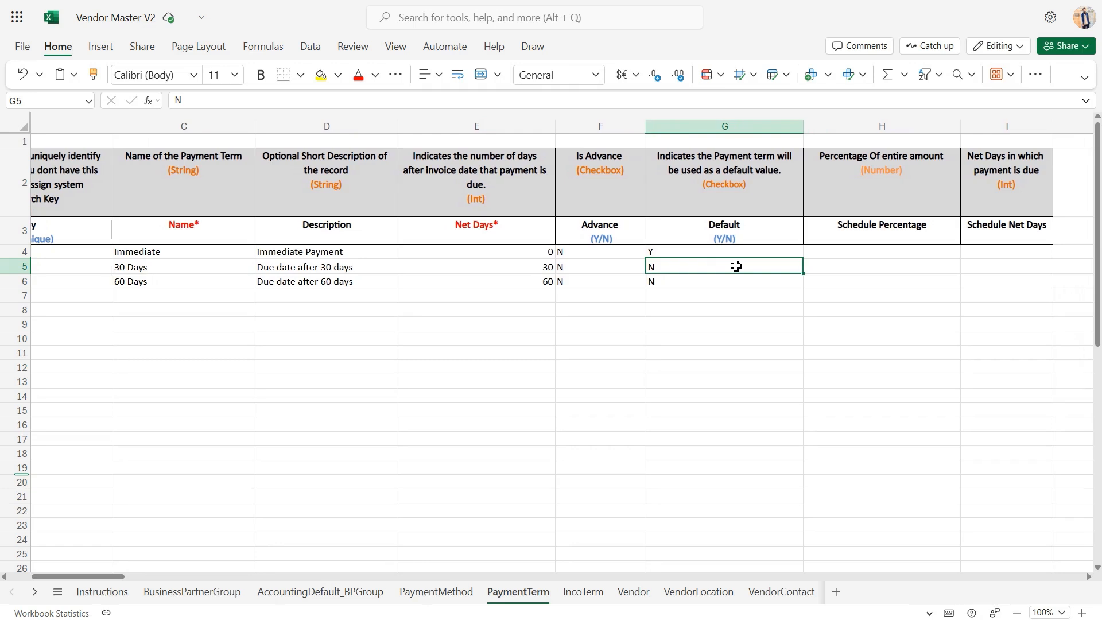
scroll(736, 265, right, 3)
click(813, 267)
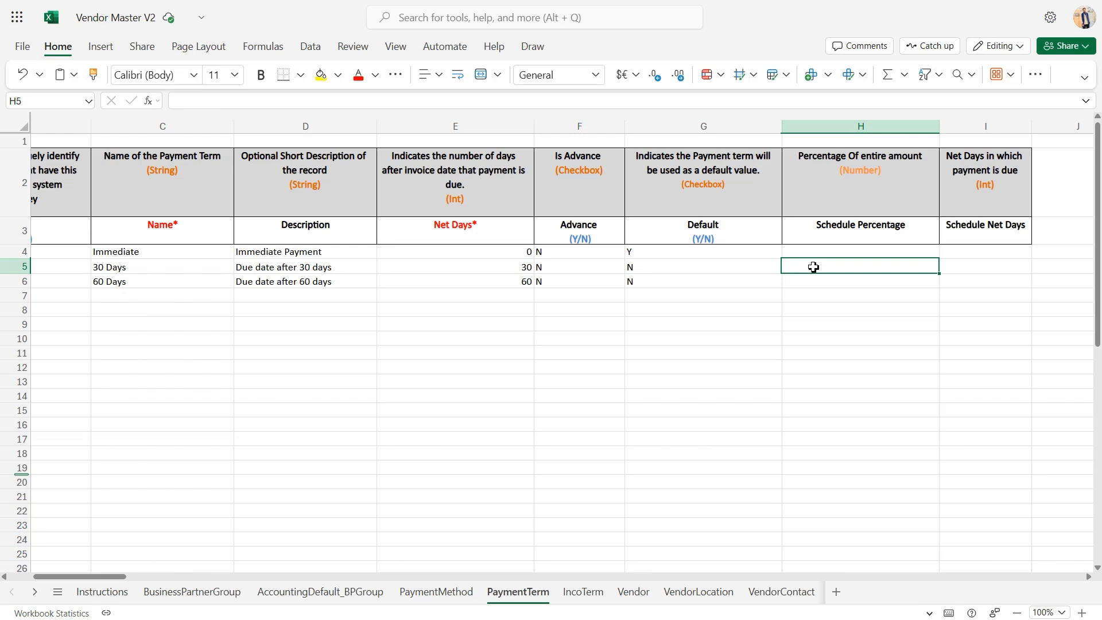
click(969, 254)
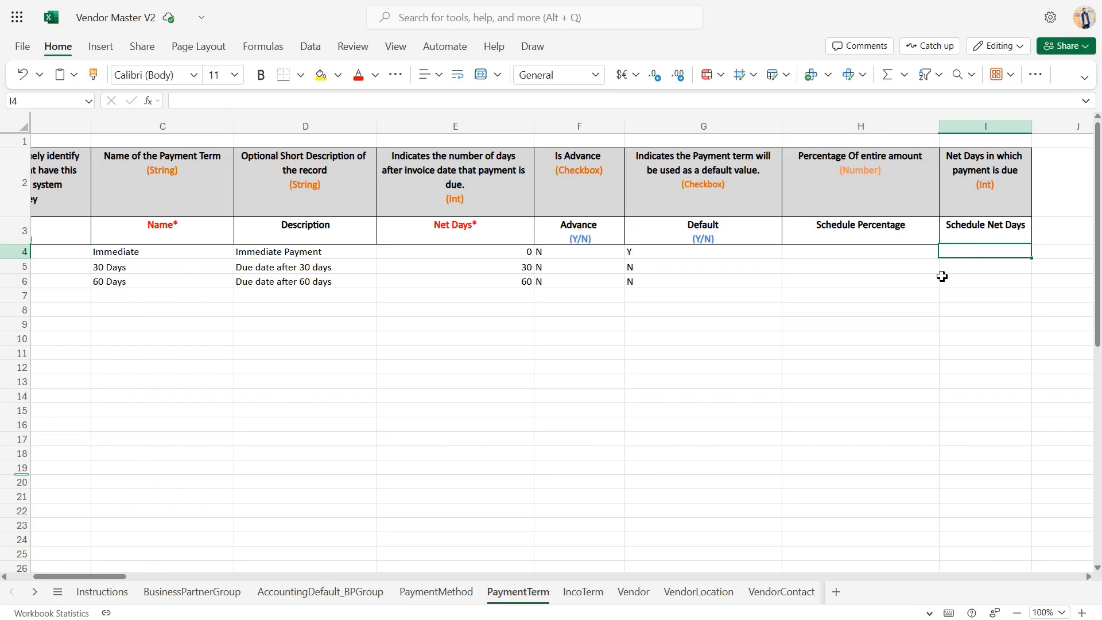
scroll(942, 276, right, 2)
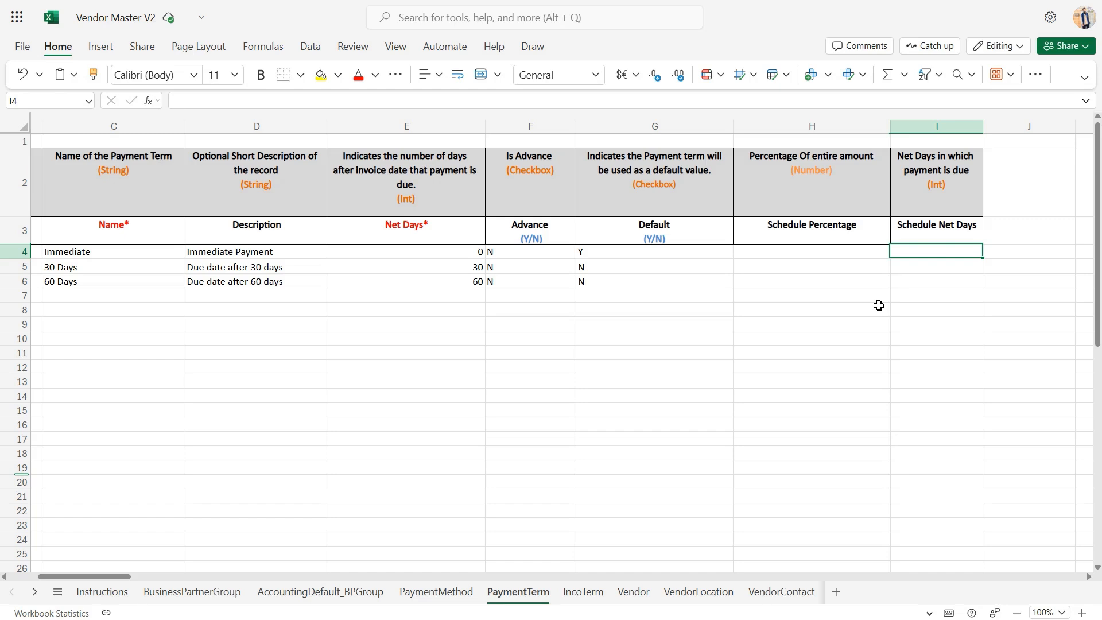
scroll(879, 305, left, 5)
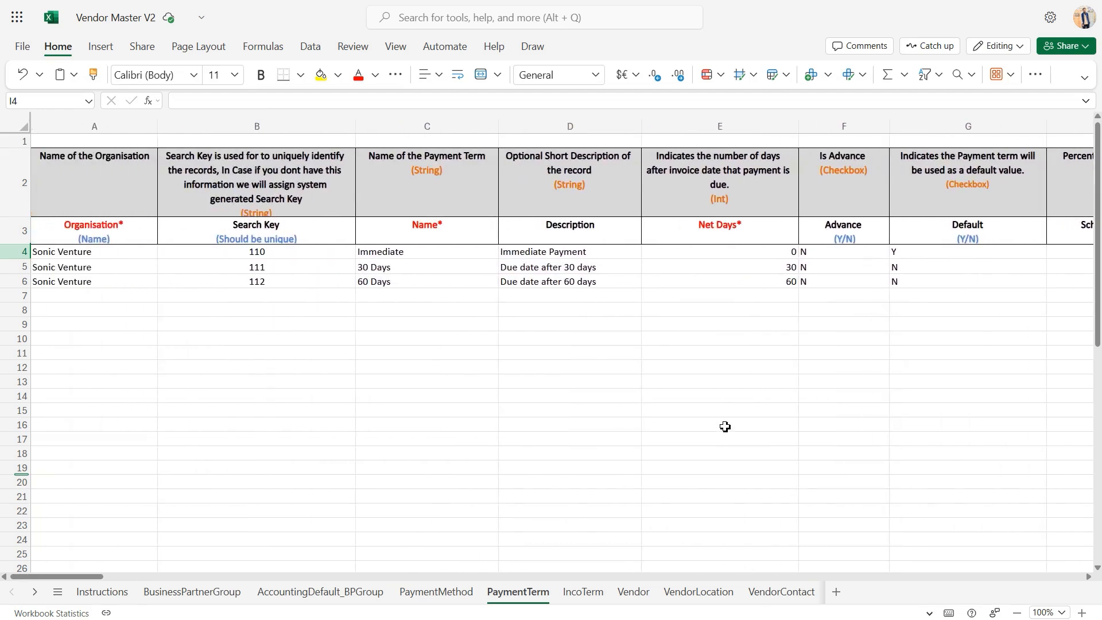
Open the IncoTerm sheet and review the Search key and Name columns with their sample entries
click(592, 589)
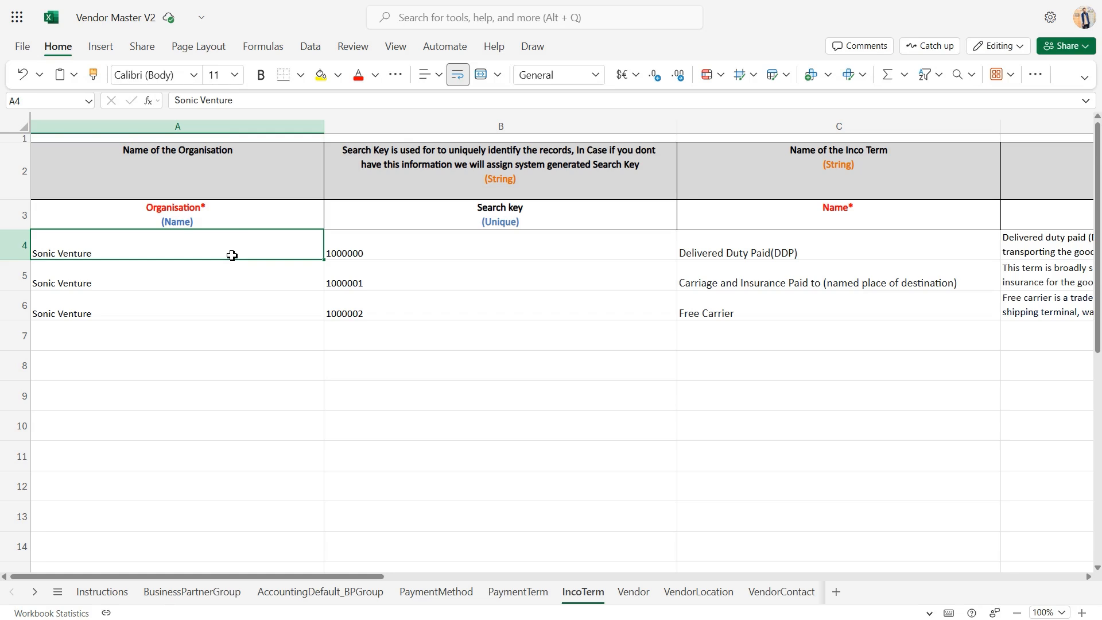
click(406, 215)
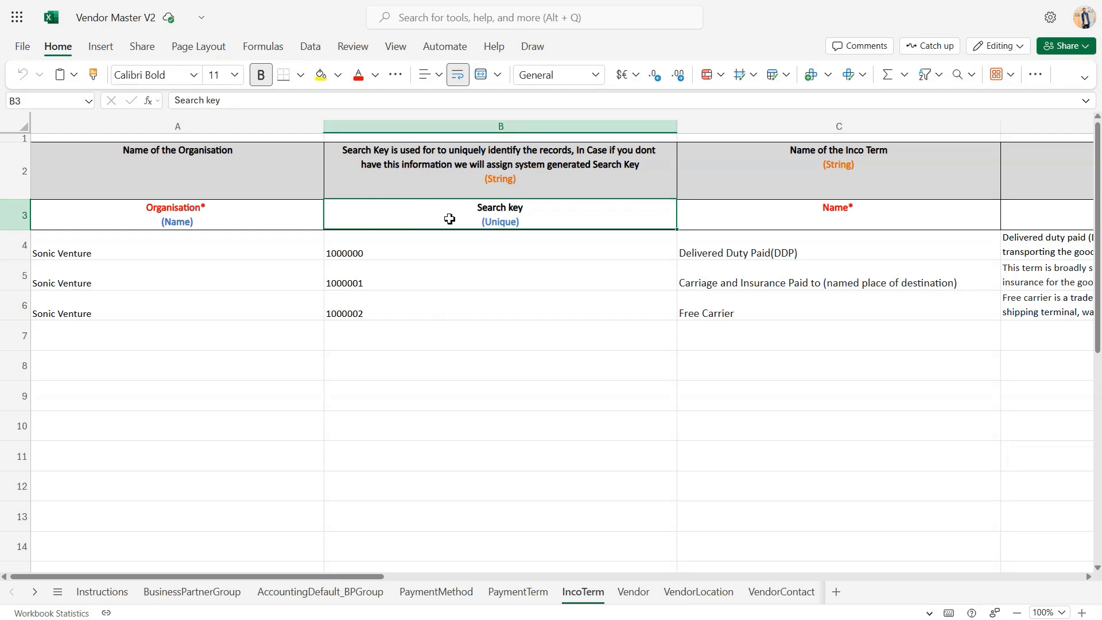
click(471, 259)
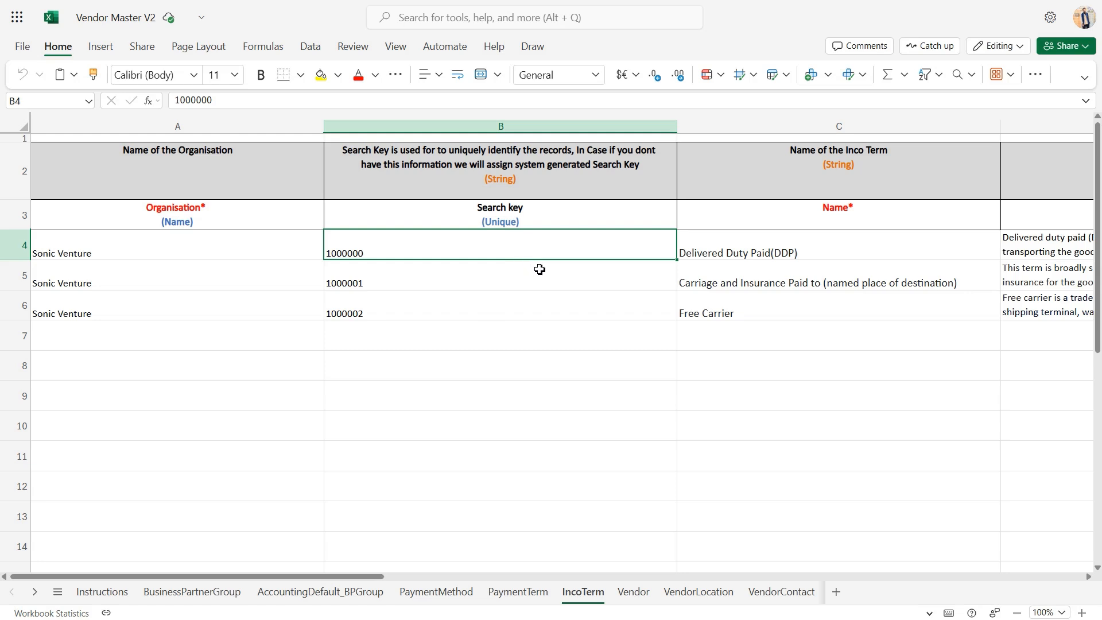
click(758, 249)
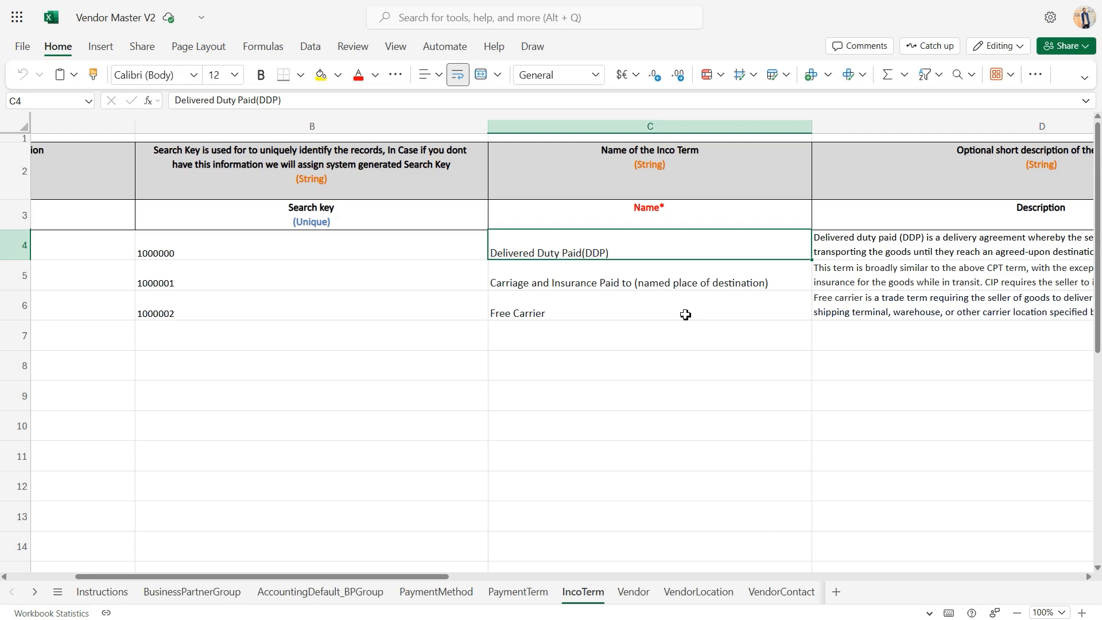
Examine the IncoTerm sheet's Description column and read the sample description for Delivered Duty Paid(DDP)
scroll(685, 315, right, 5)
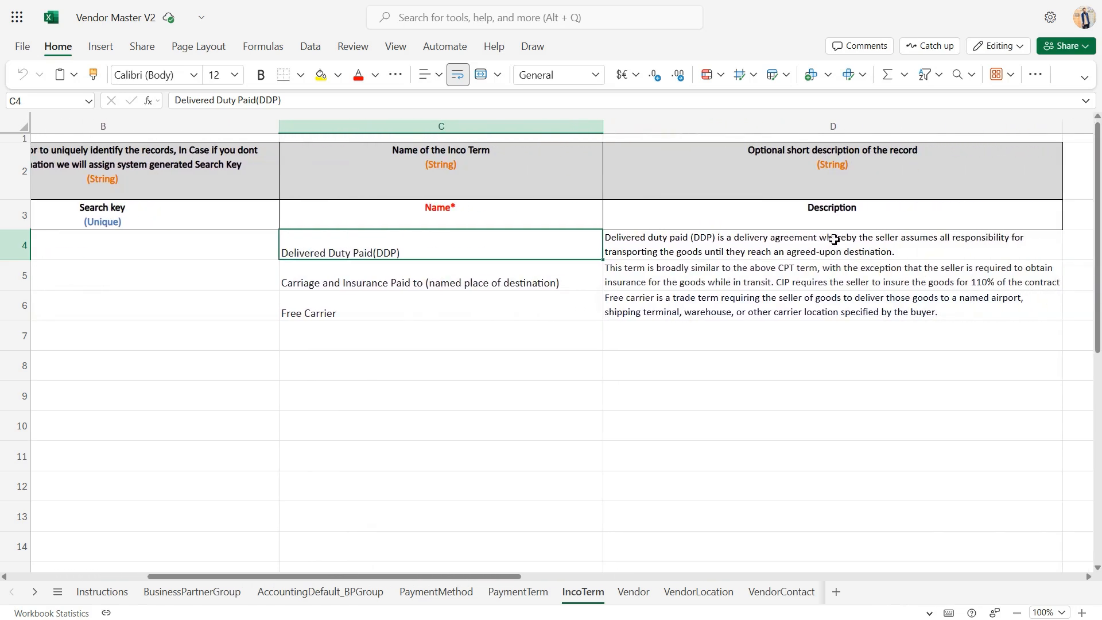
click(886, 219)
scroll(886, 218, right, 2)
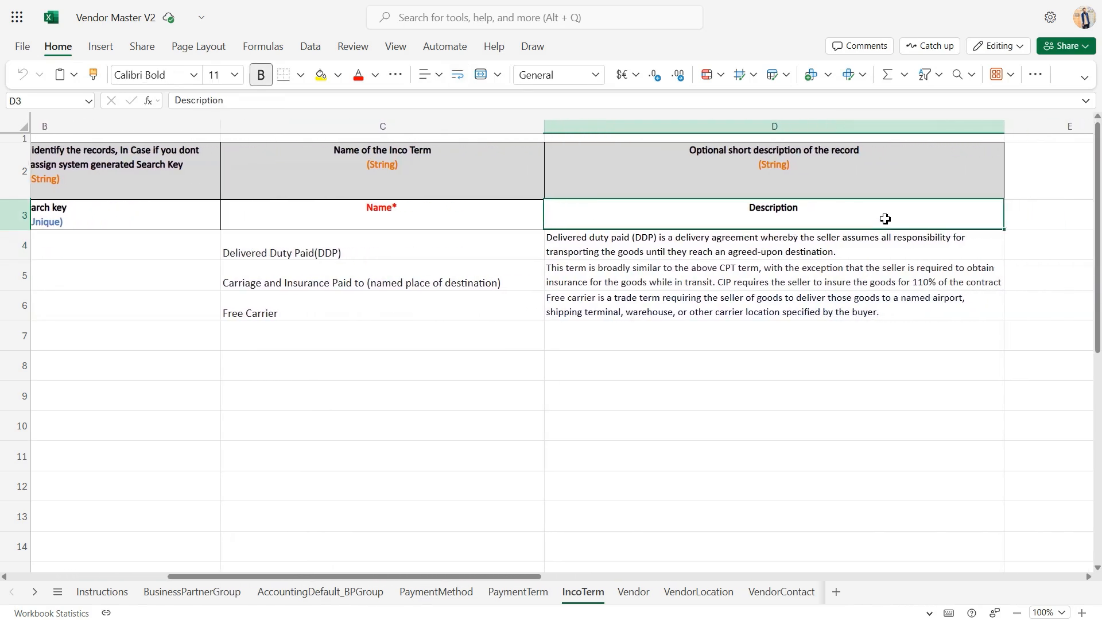
scroll(885, 219, right, 1)
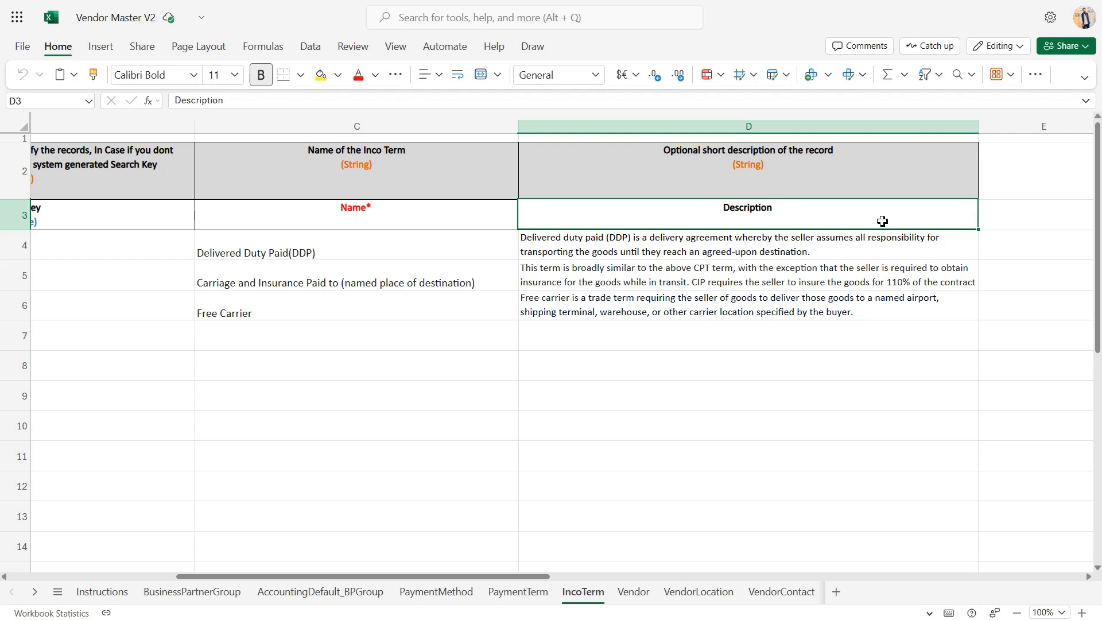
click(818, 257)
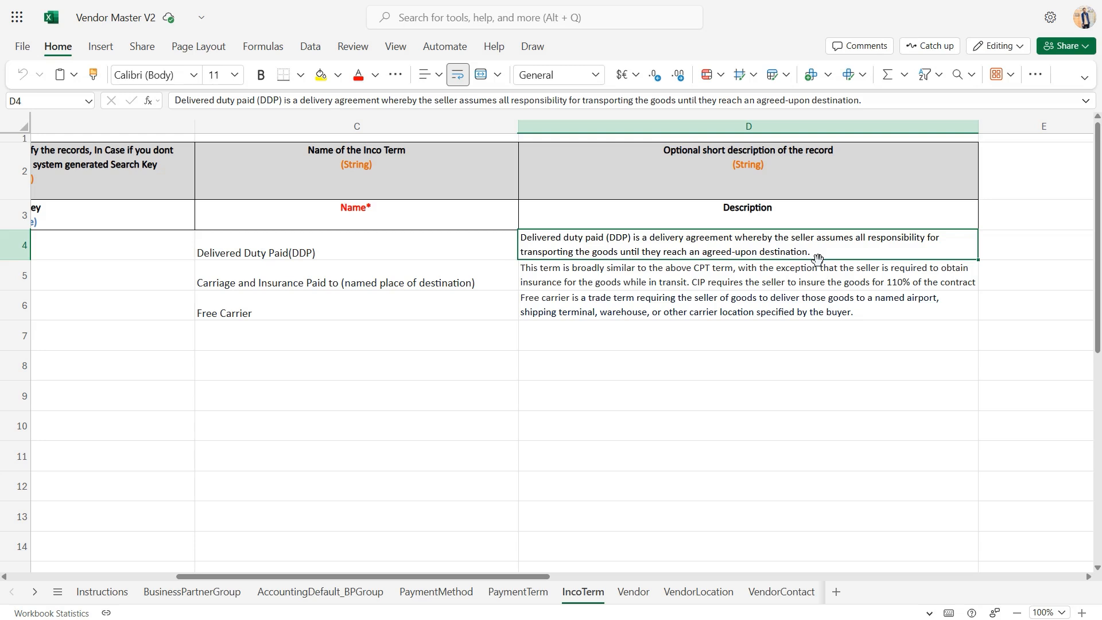
Open the Vendor sheet and review the Organisation, Vendor Code and Name columns with their sample entries
scroll(818, 258, left, 3)
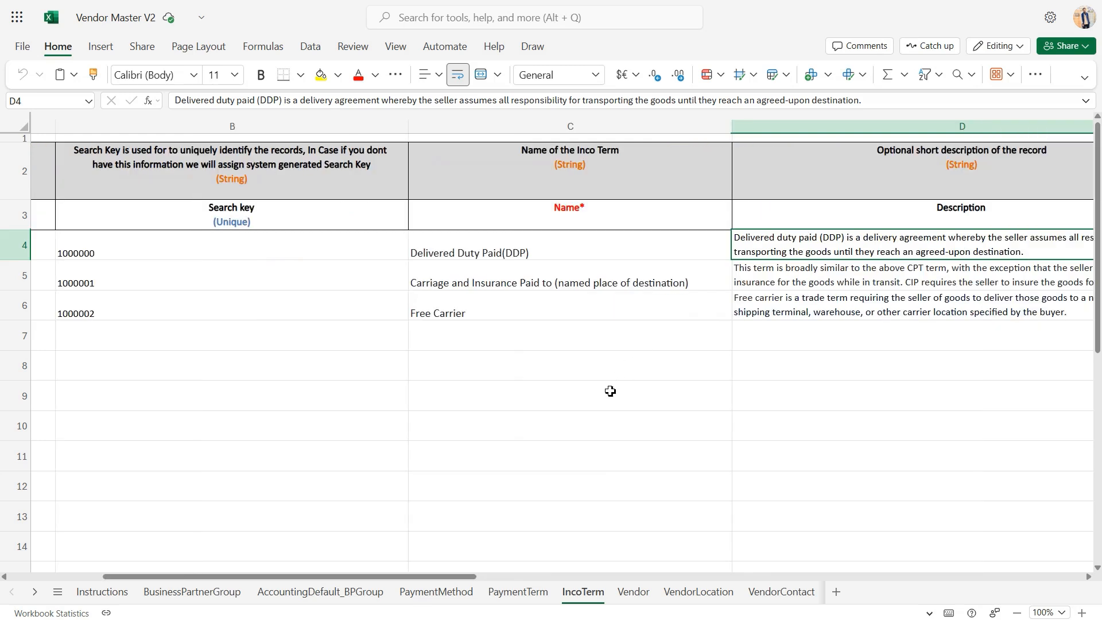
click(635, 592)
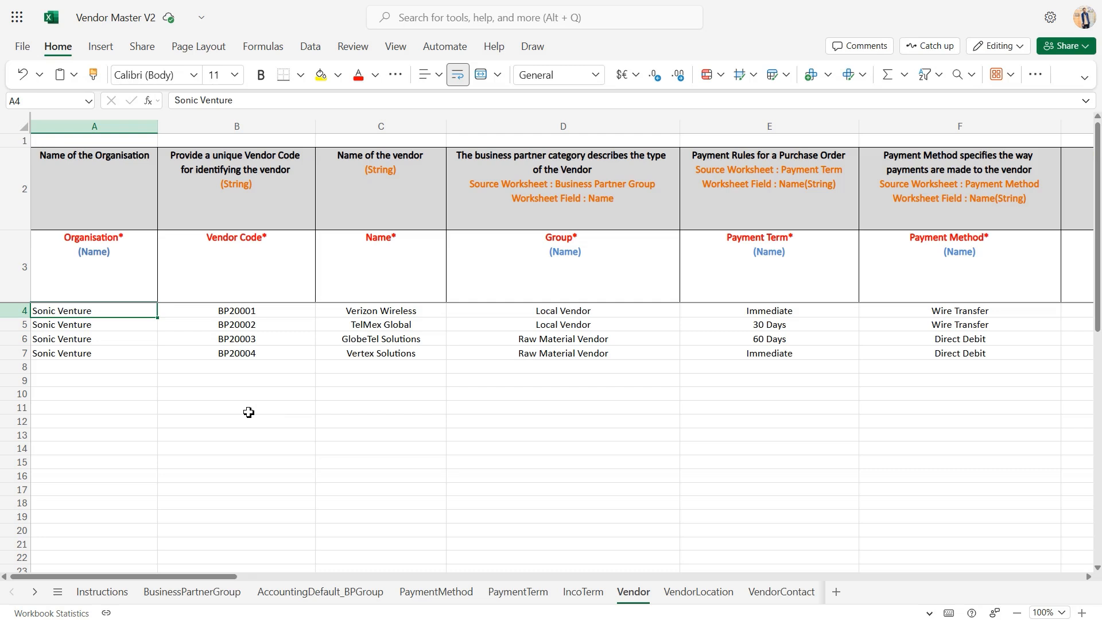
click(130, 277)
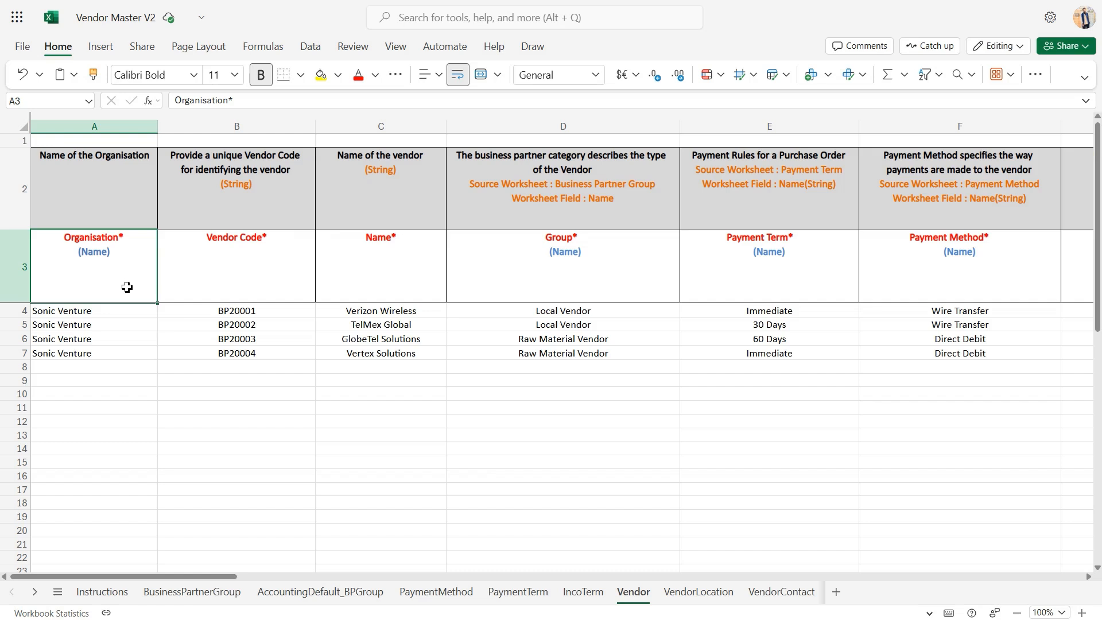
click(106, 311)
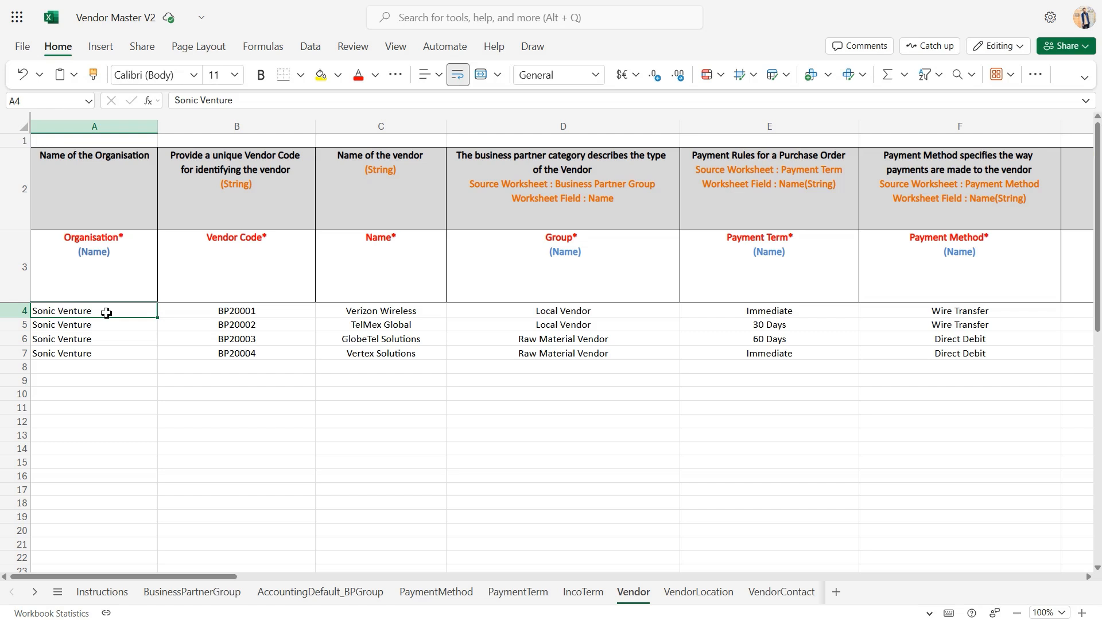
click(306, 318)
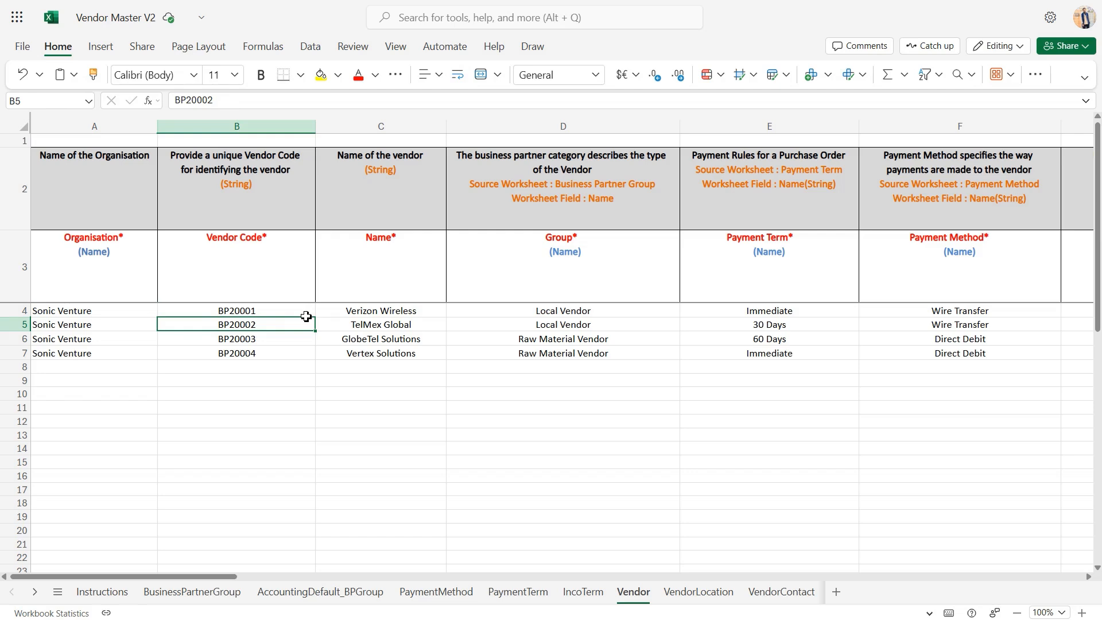
click(393, 291)
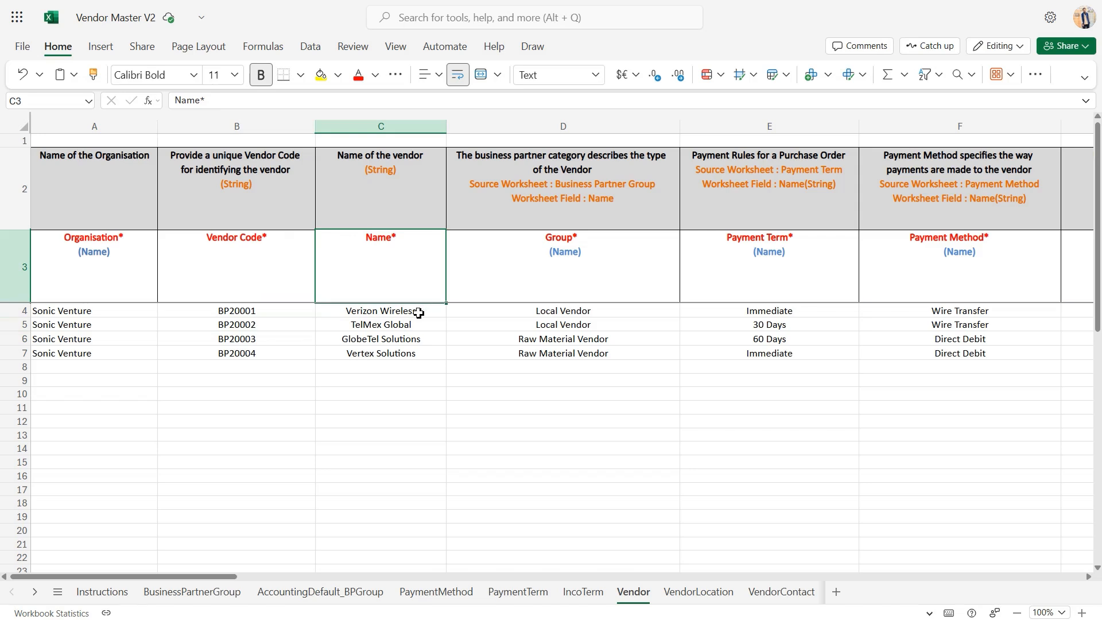
click(419, 312)
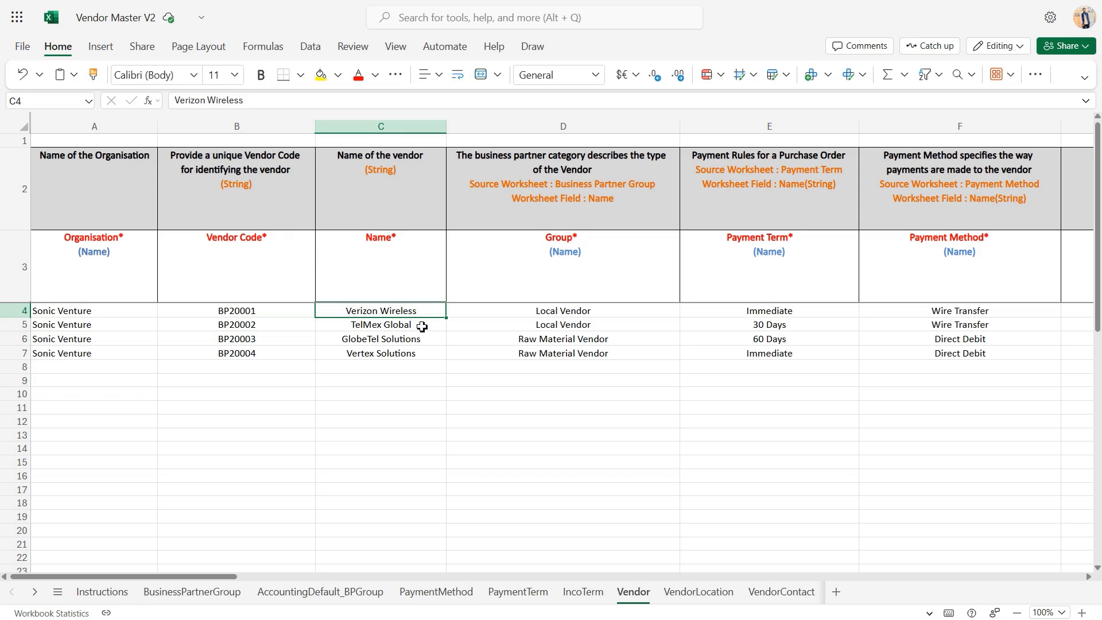
click(423, 328)
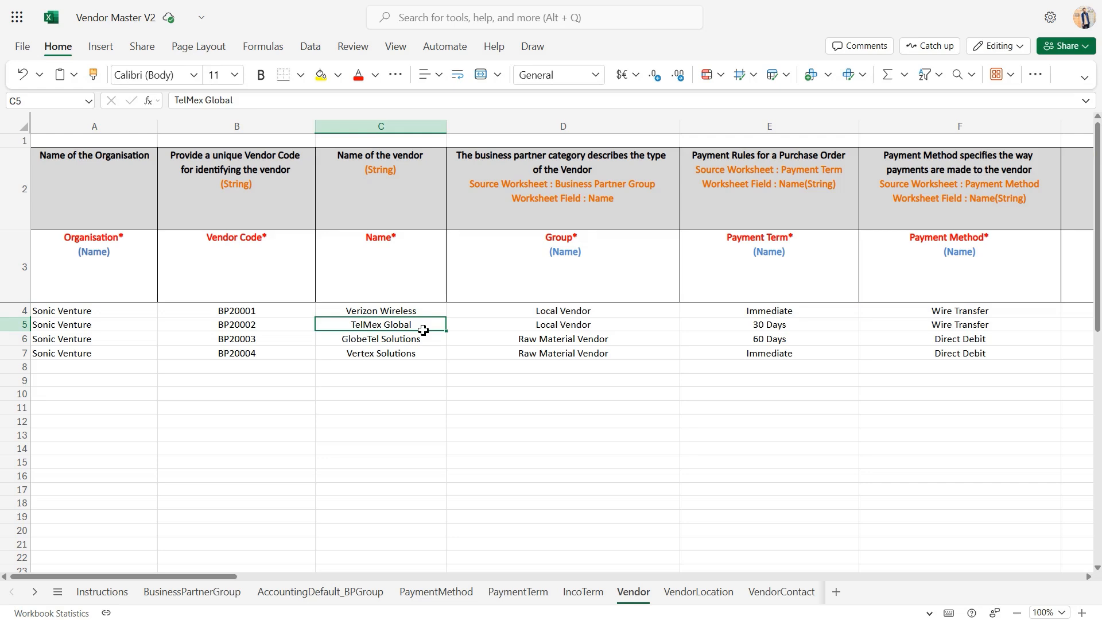
Check the Group and Payment Term columns of the first vendor, including the selectable values for each
click(609, 316)
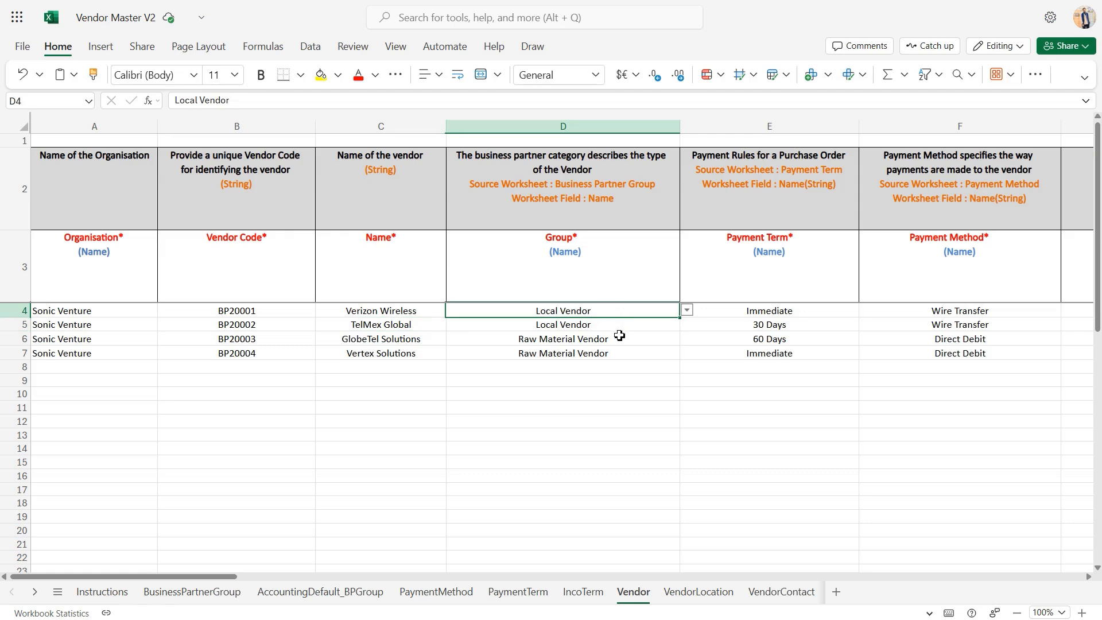
click(687, 310)
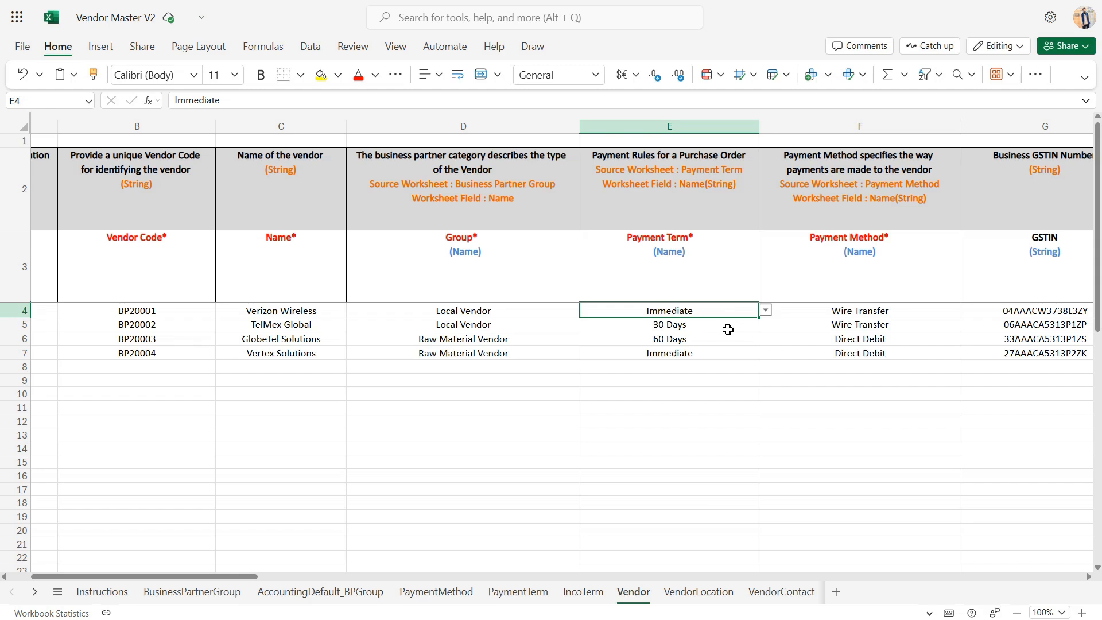
click(766, 310)
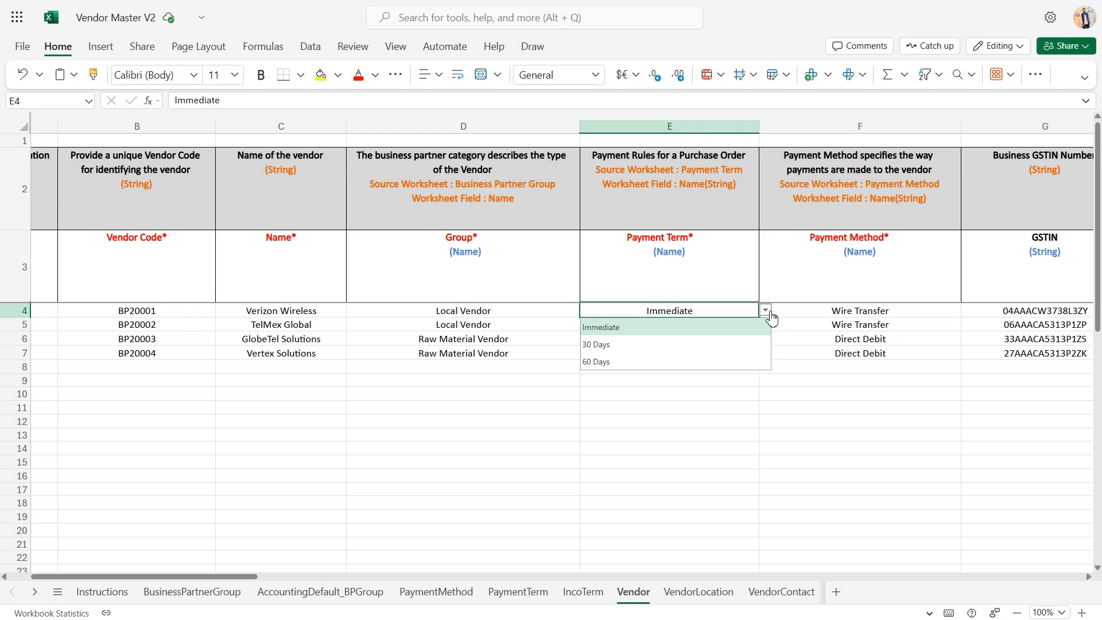
click(771, 317)
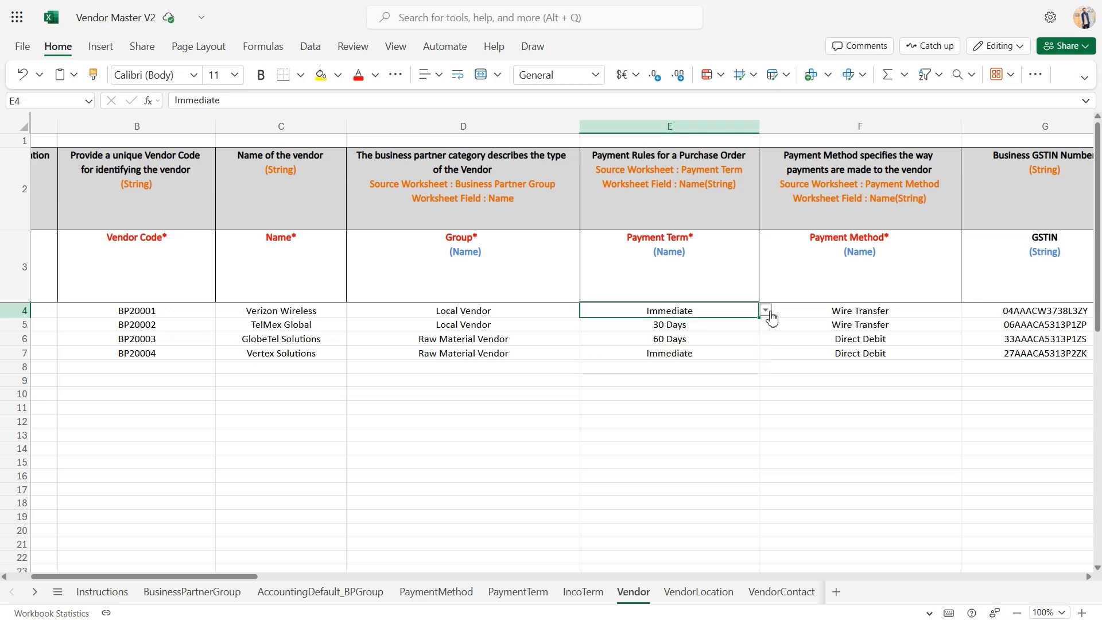
Check the selectable Payment Method values for the second vendor and look at its GSTIN entry
scroll(817, 318, right, 2)
click(816, 320)
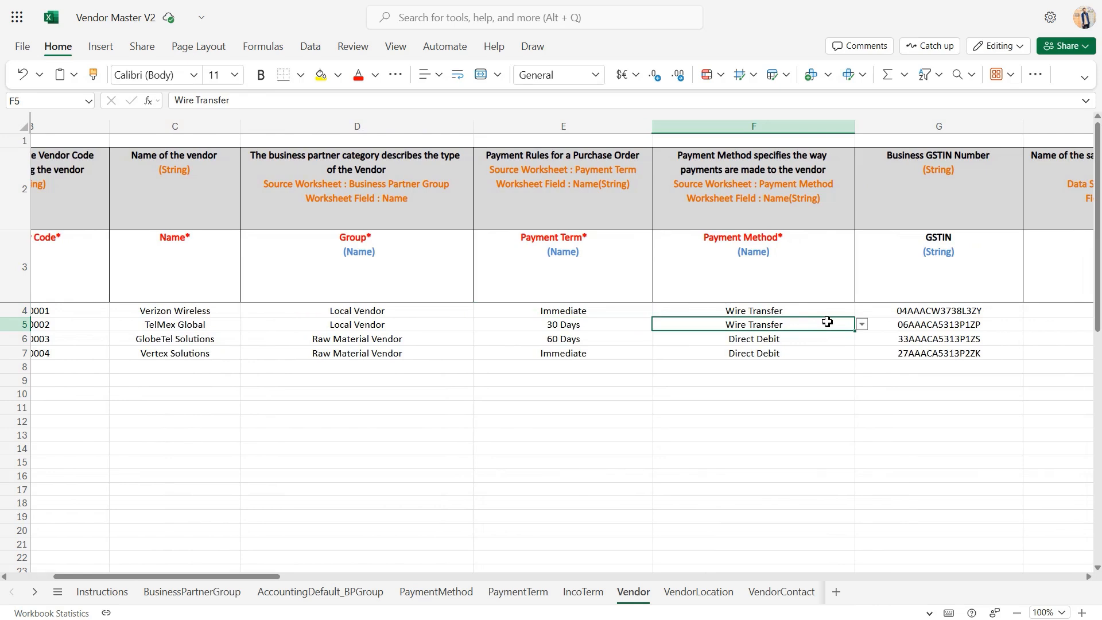
click(865, 333)
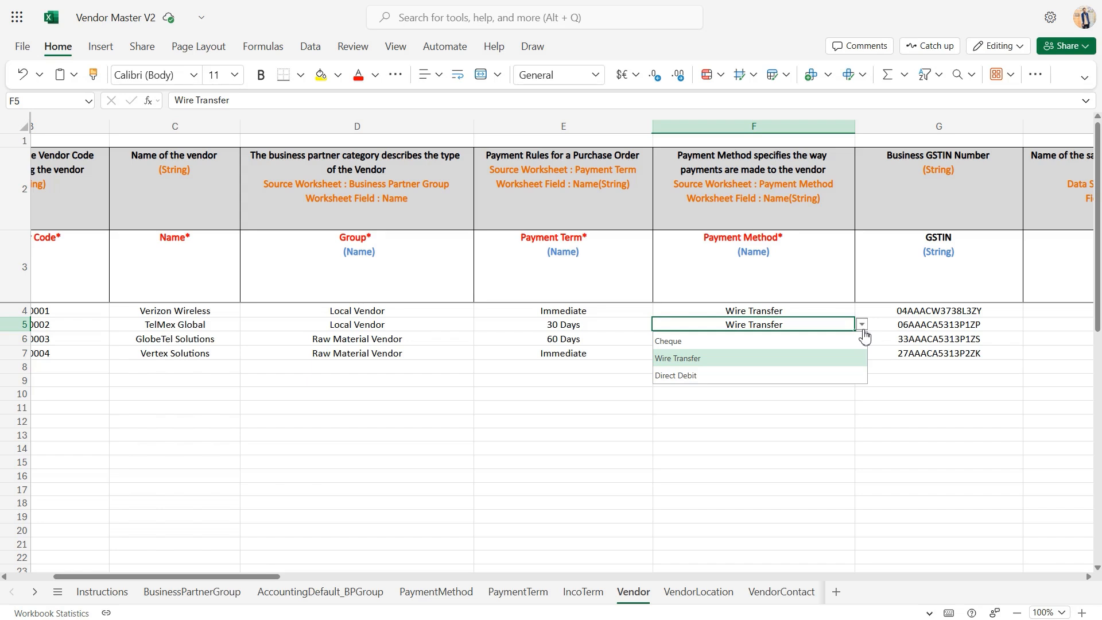
click(924, 322)
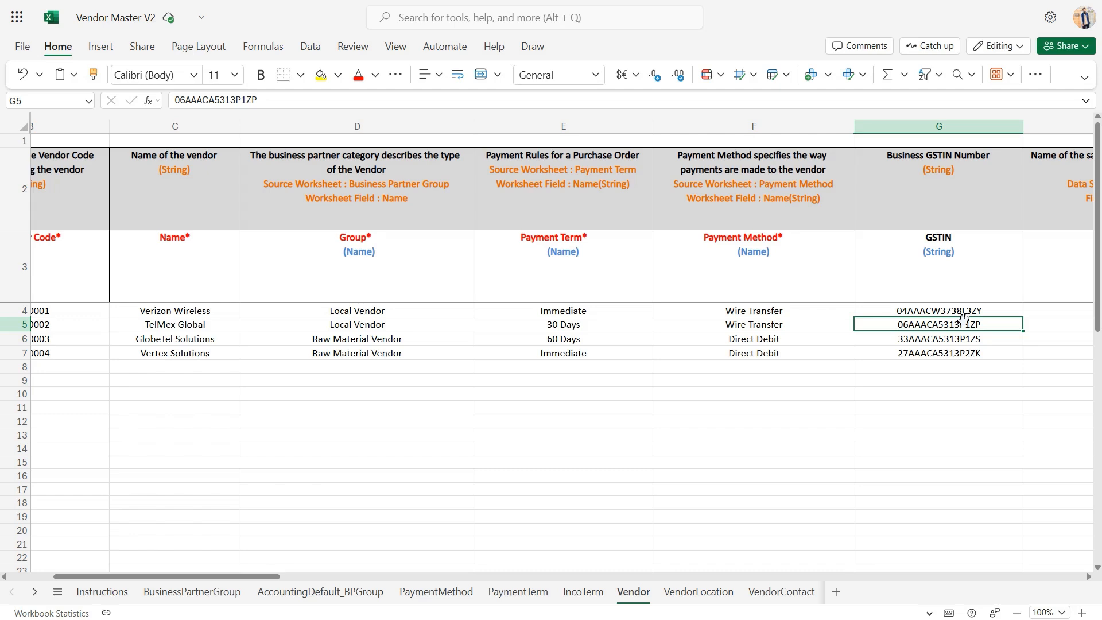
Review the Sales Rep and Sales Rep Code columns with their sample entries on the Vendor sheet
scroll(963, 318, right, 10)
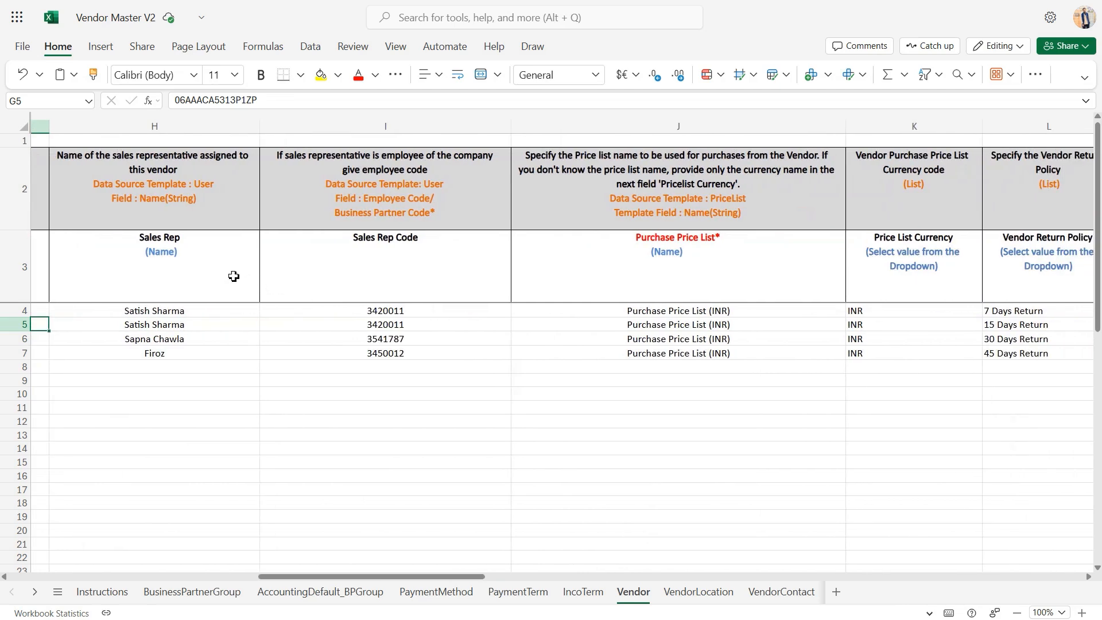
click(233, 275)
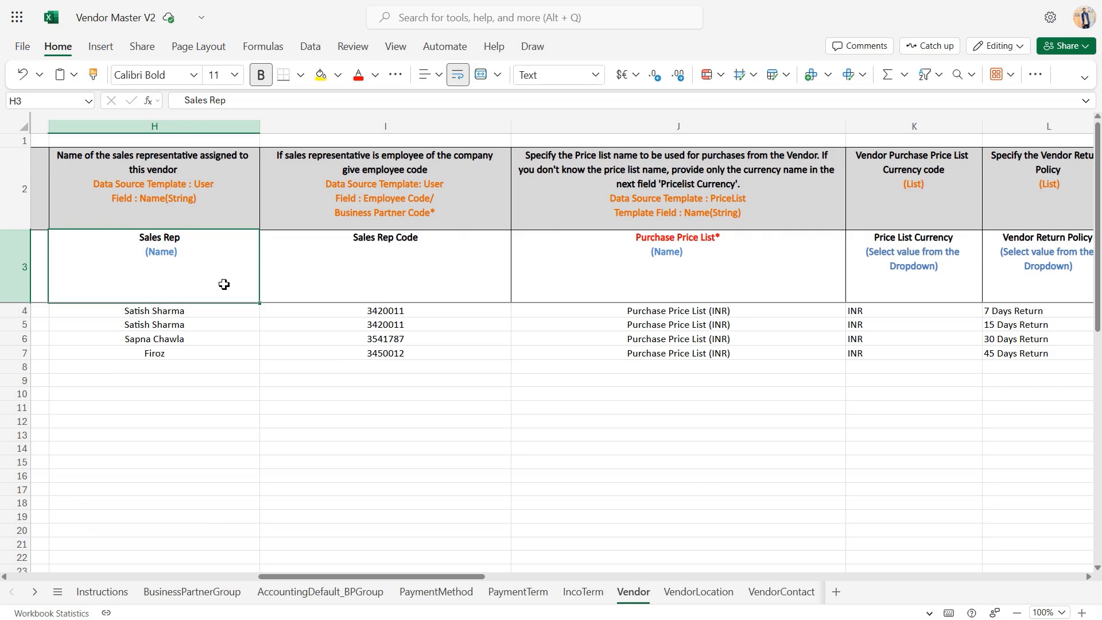
click(200, 311)
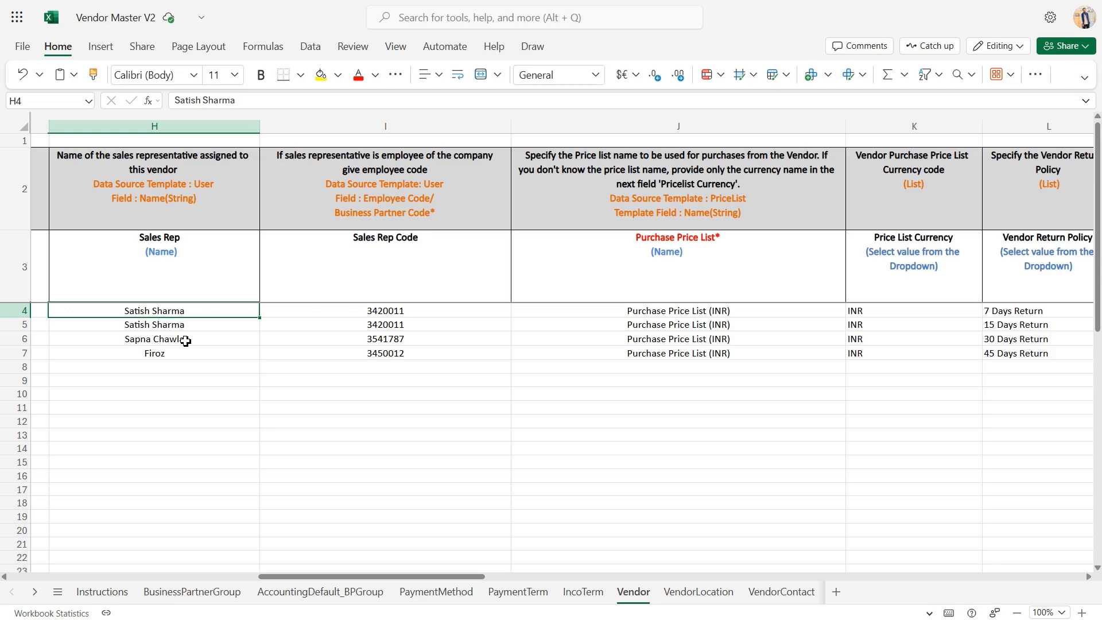
click(460, 325)
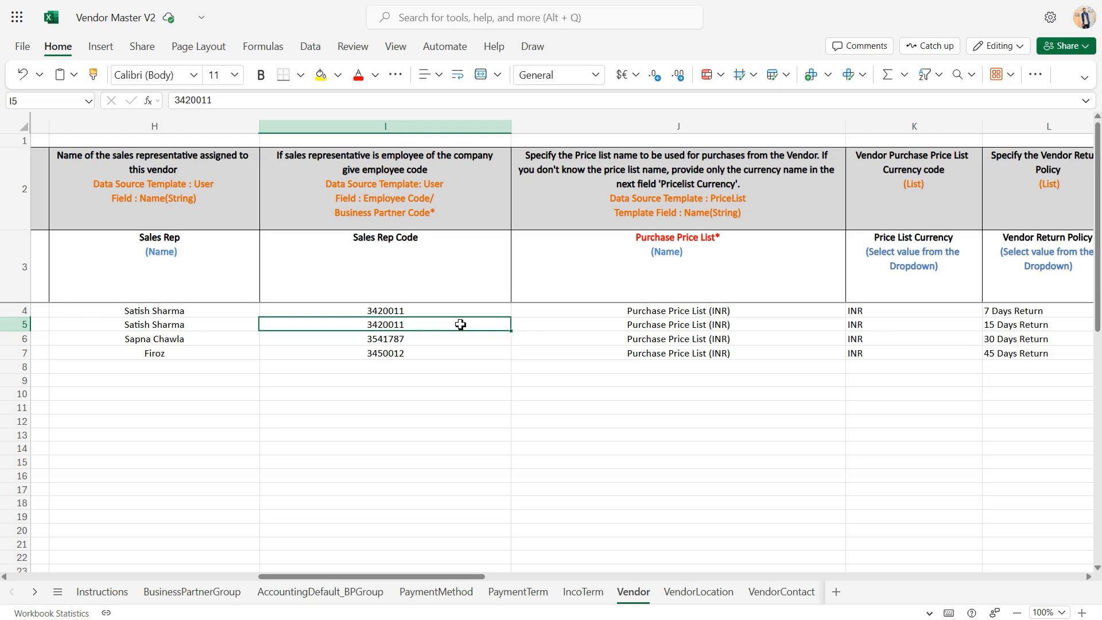
Examine the first vendor's Purchase Price List entry and the currencies selectable for Price List Currency
click(682, 312)
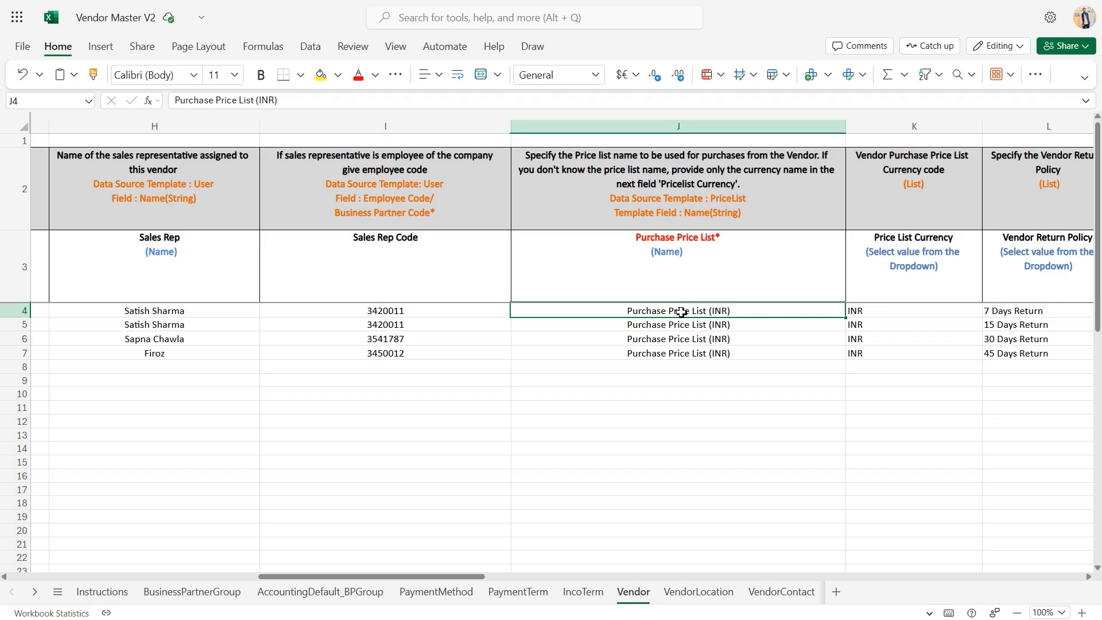
click(912, 313)
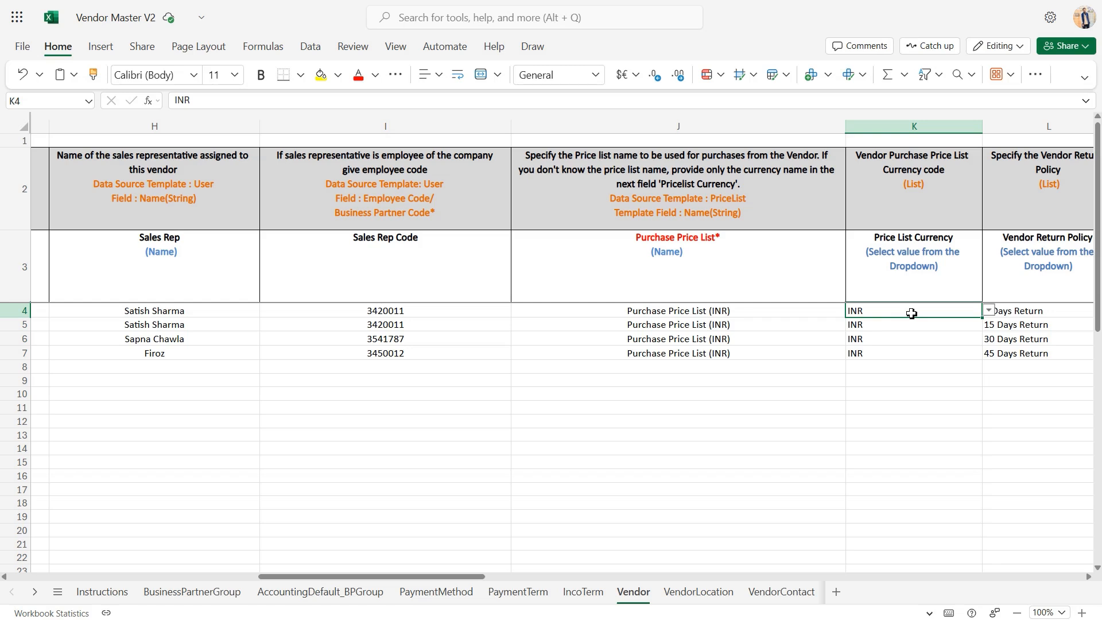
click(989, 310)
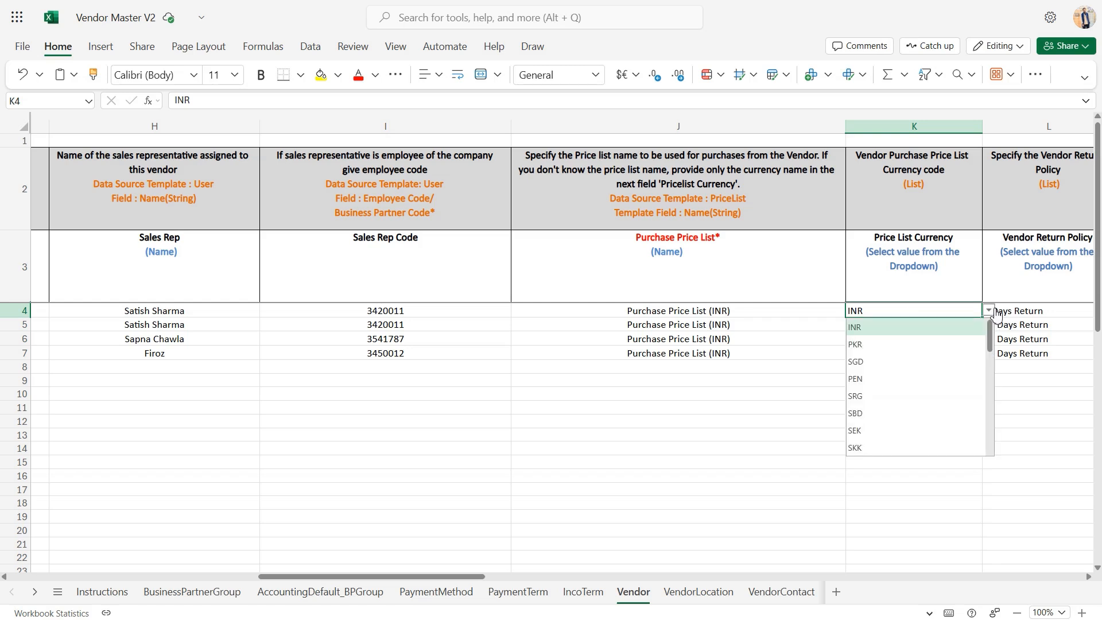
click(995, 313)
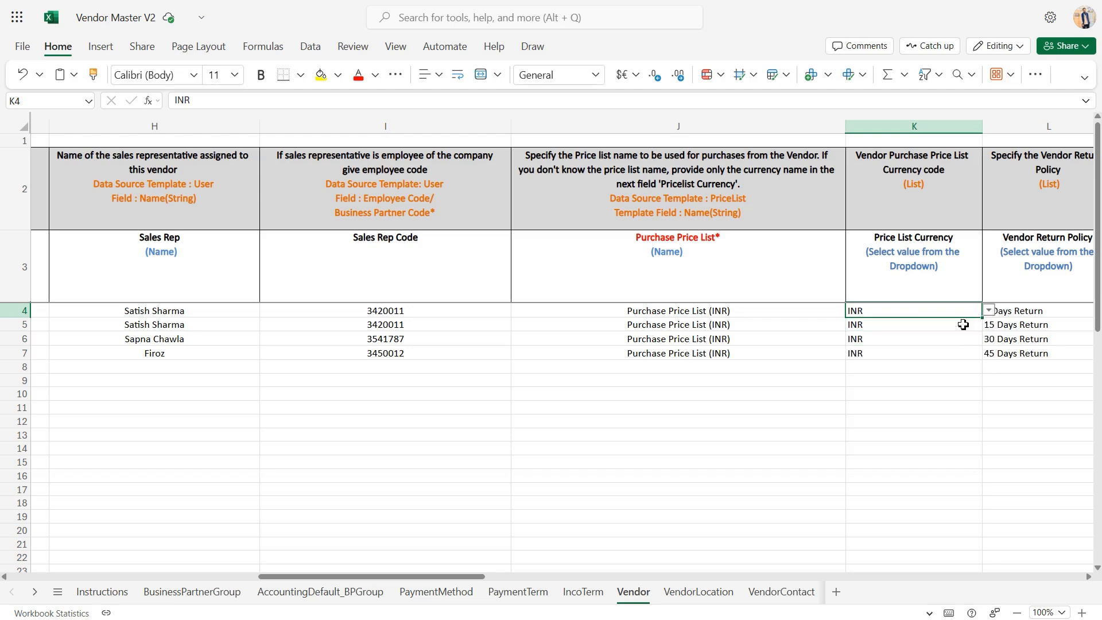
Examine the Vendor Return Policy column and list the return periods selectable for the first vendor
scroll(946, 343, right, 5)
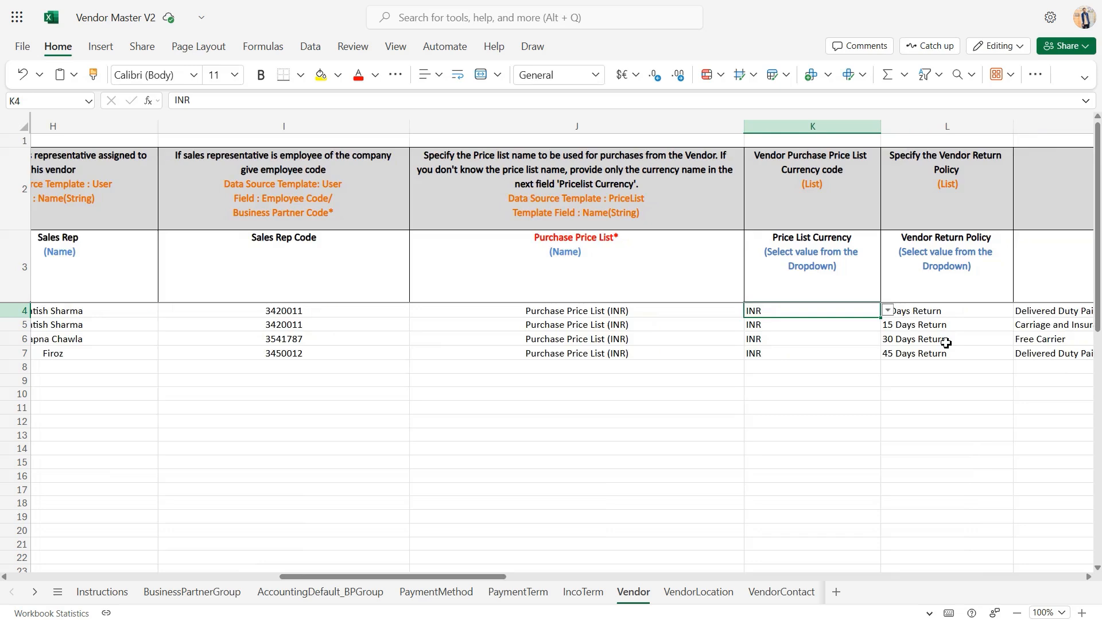
scroll(687, 327, right, 5)
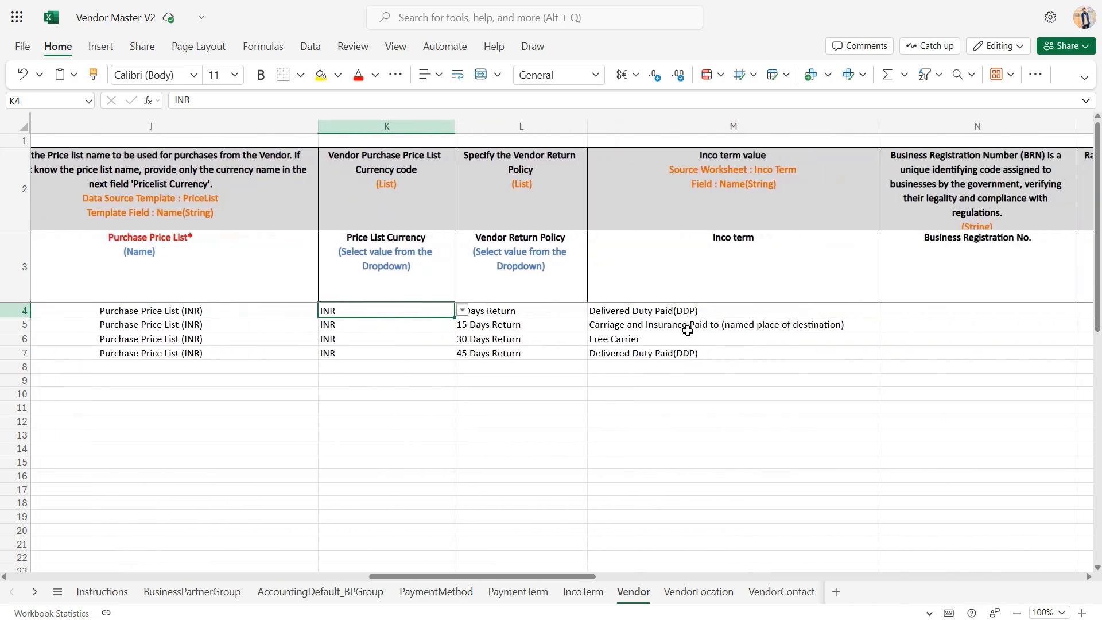
click(180, 322)
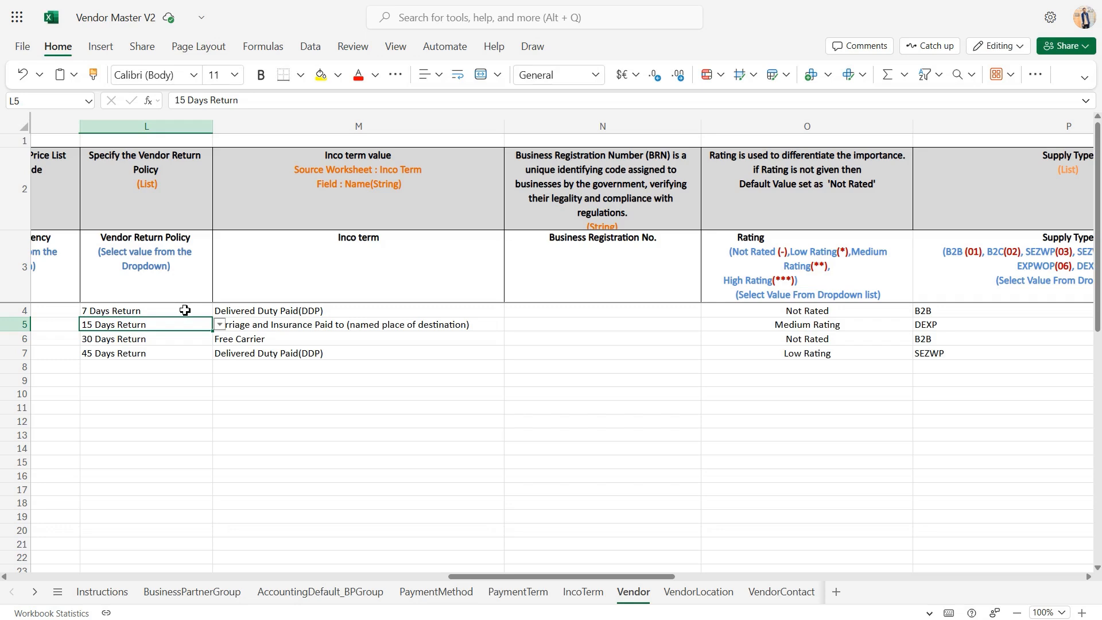
click(182, 310)
click(220, 312)
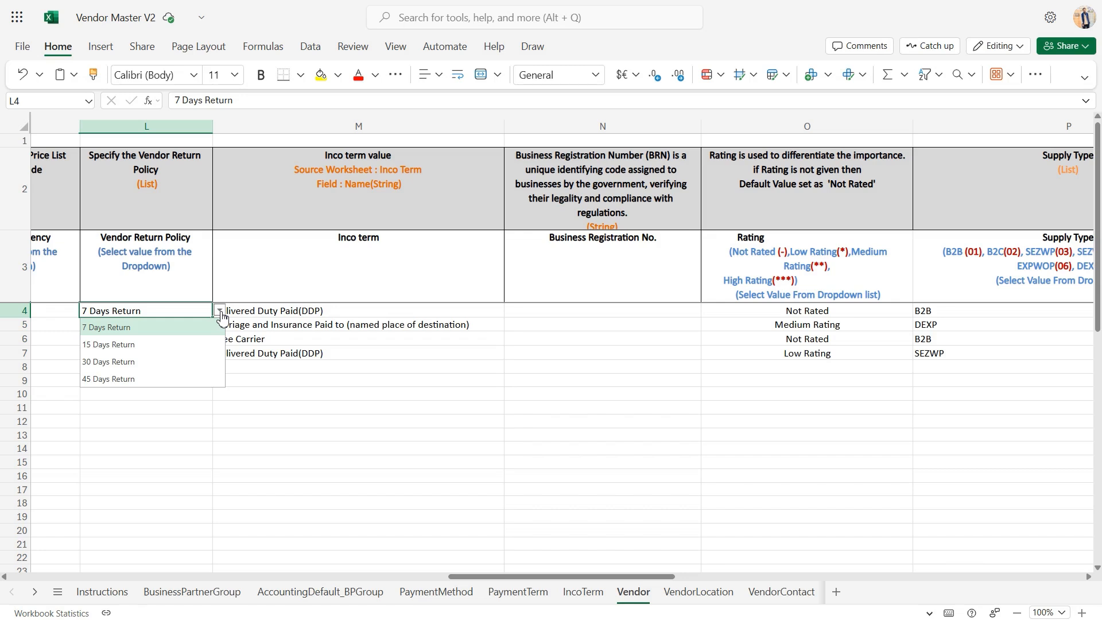
Check the selectable Inco term values for the first vendor and look at the Business Registration No. column
click(307, 312)
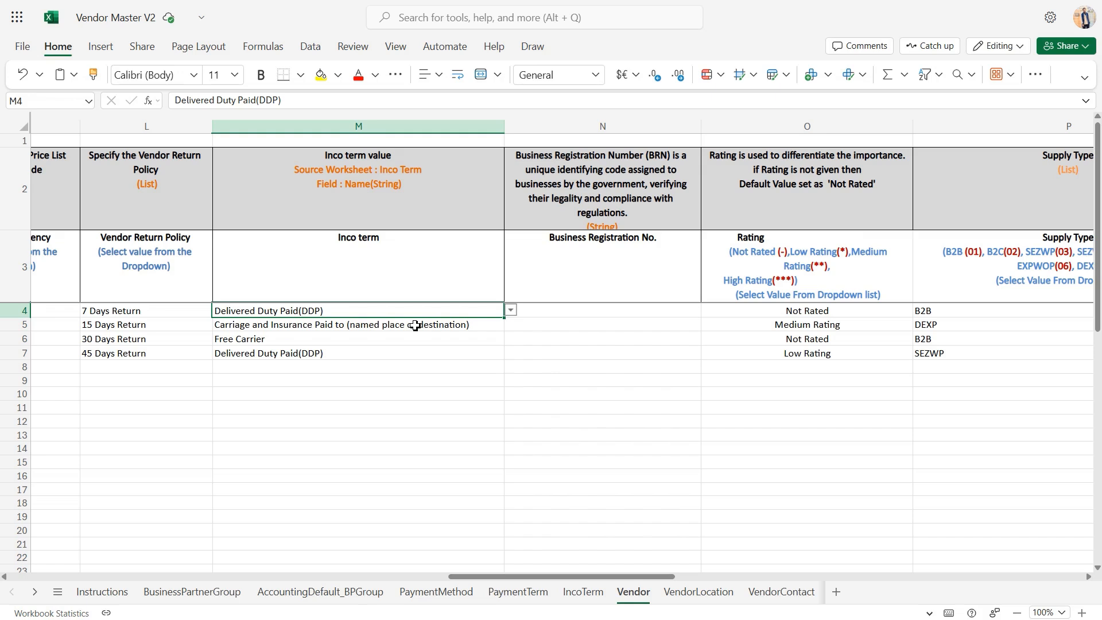
click(513, 313)
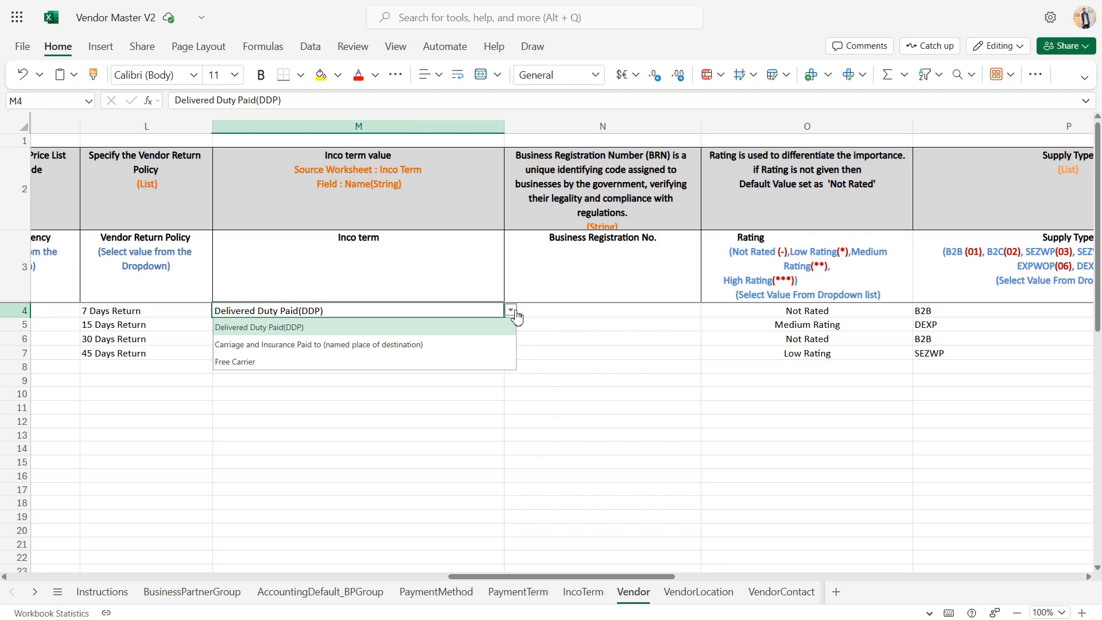
click(612, 333)
click(613, 336)
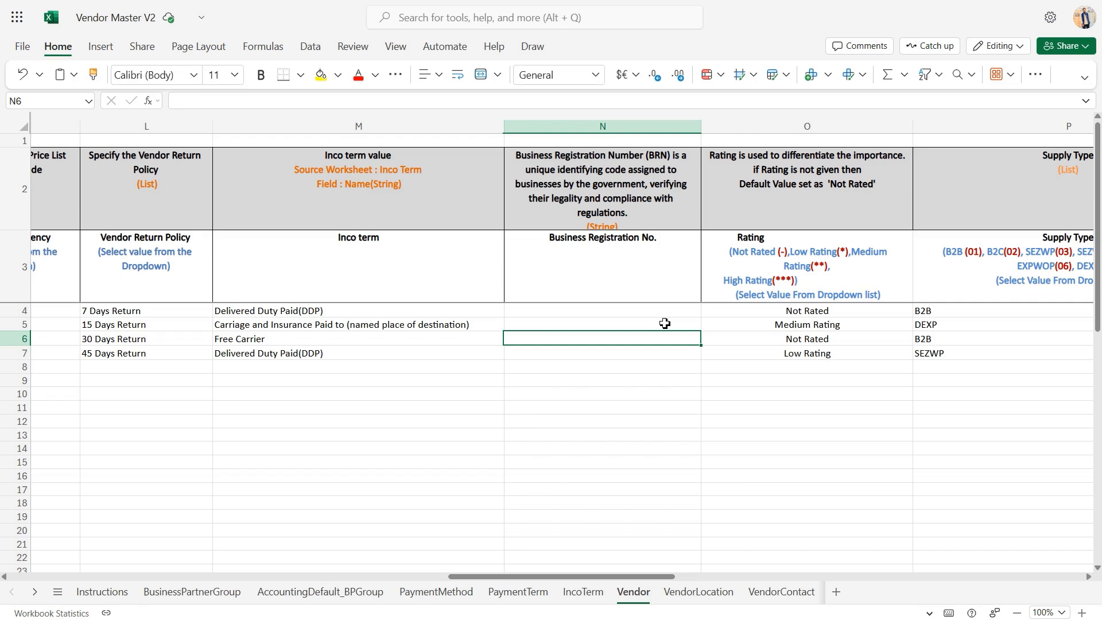
Review the selectable values in the Rating and Supply Type columns, leaving the vendors' entries as they are
click(755, 321)
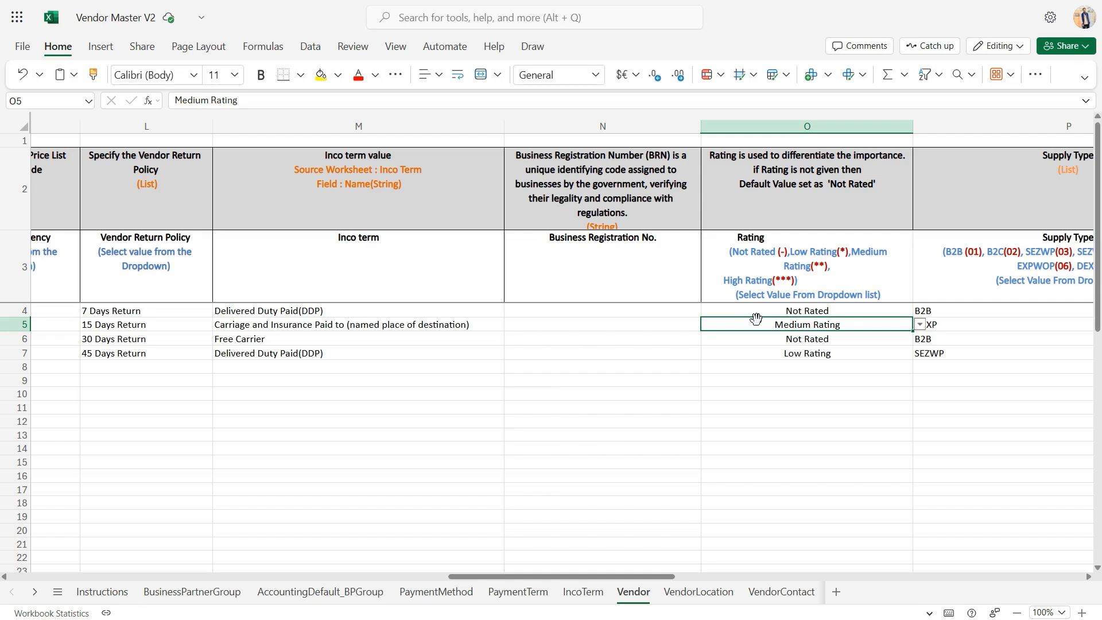
click(920, 325)
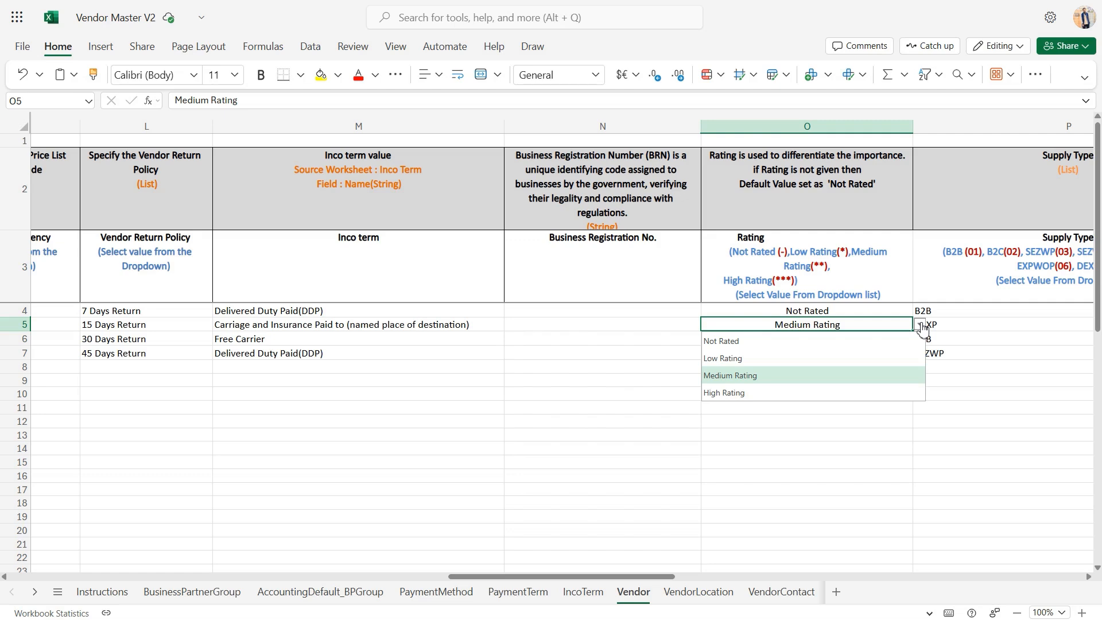
click(926, 311)
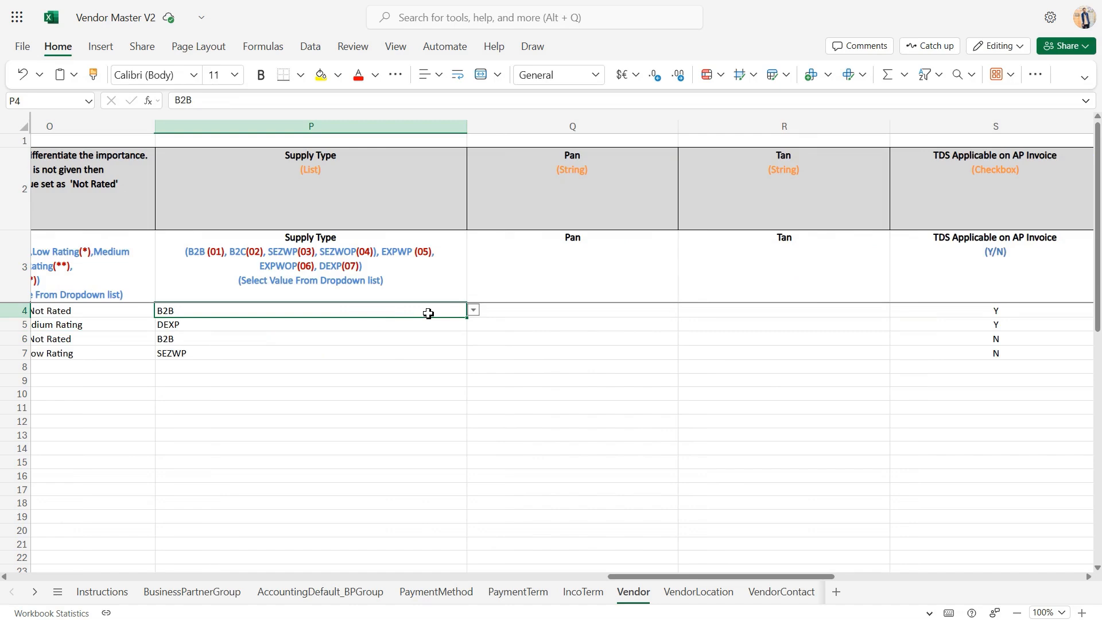
click(473, 311)
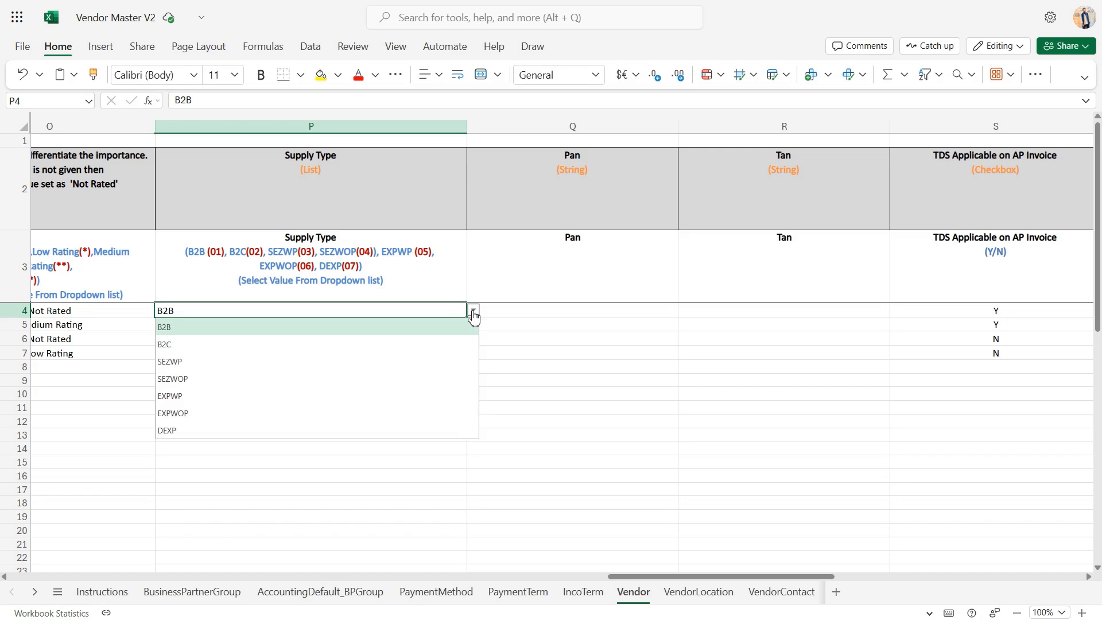
click(473, 315)
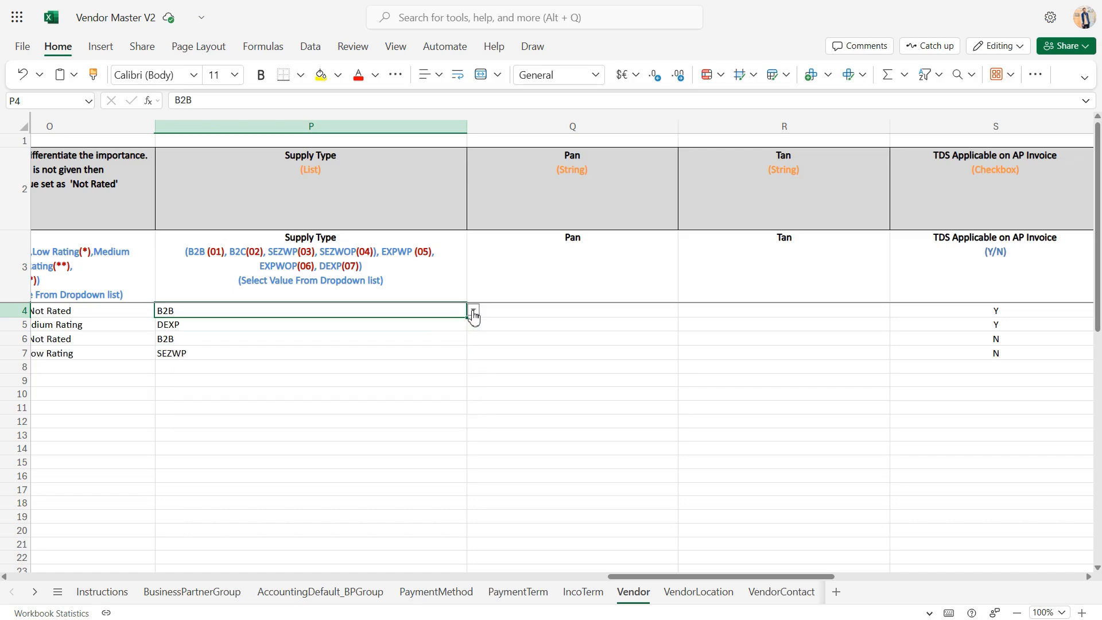
Review the Pan, Tan and TDS Applicable on AP Invoice columns of the Vendor sheet against the listed vendors' entries
click(546, 344)
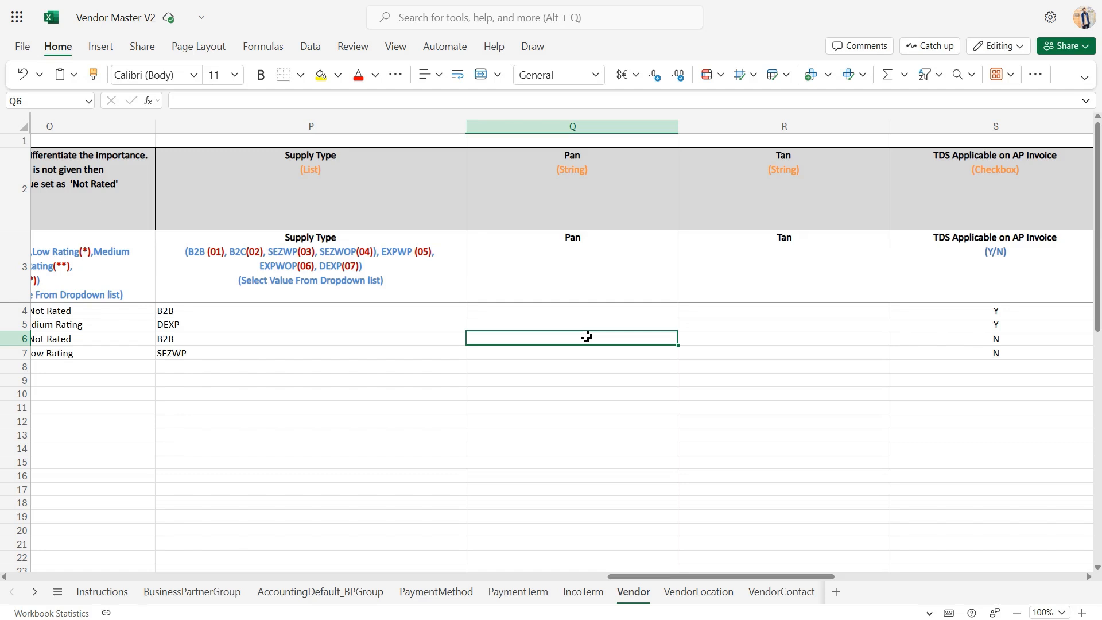
click(764, 323)
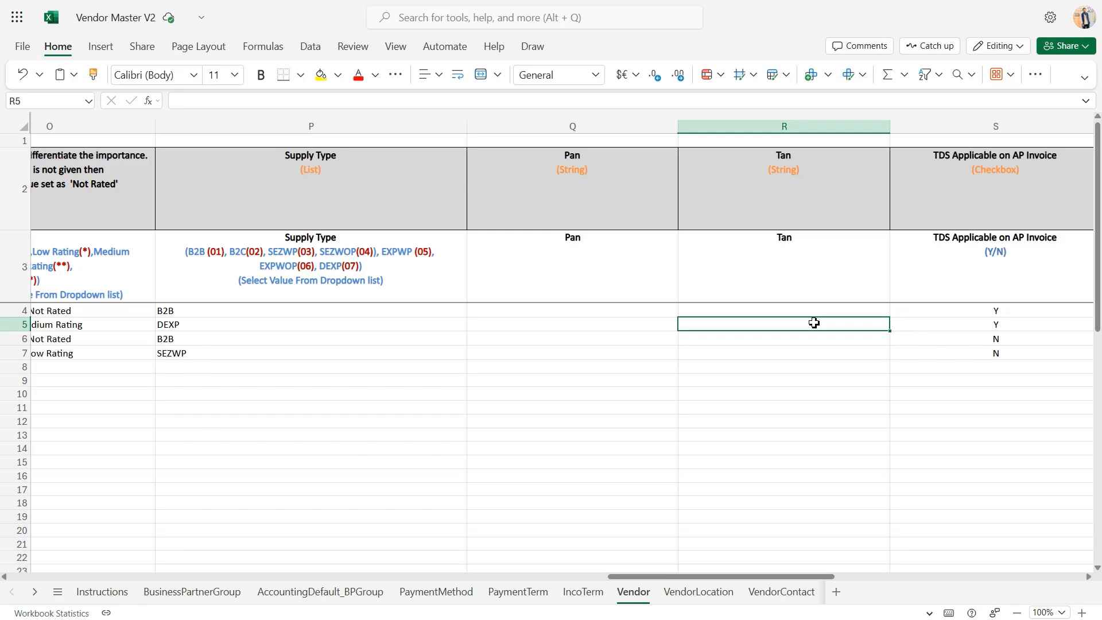
scroll(814, 323, right, 3)
click(752, 325)
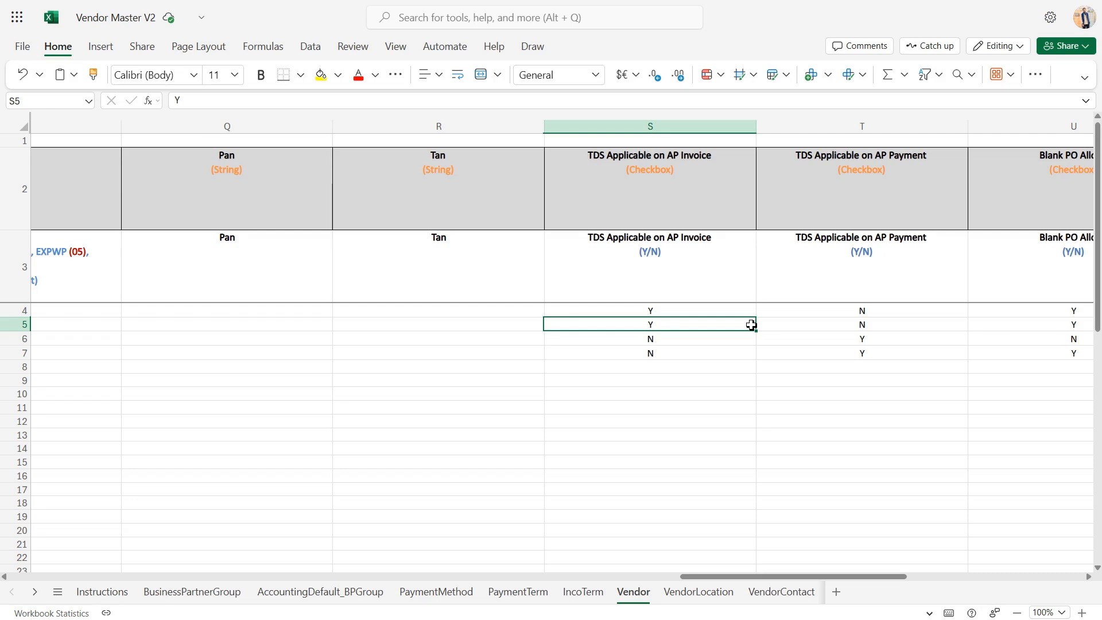
click(725, 345)
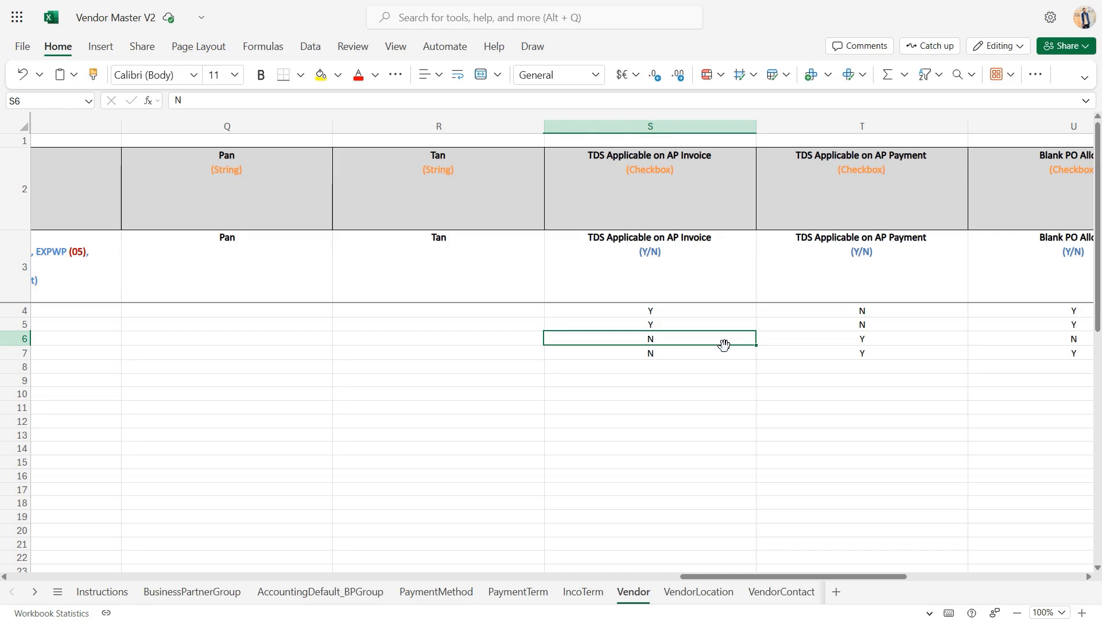
Examine the Y/N entries in the TDS Applicable on AP Payment and Blank PO Allow columns
scroll(724, 345, right, 3)
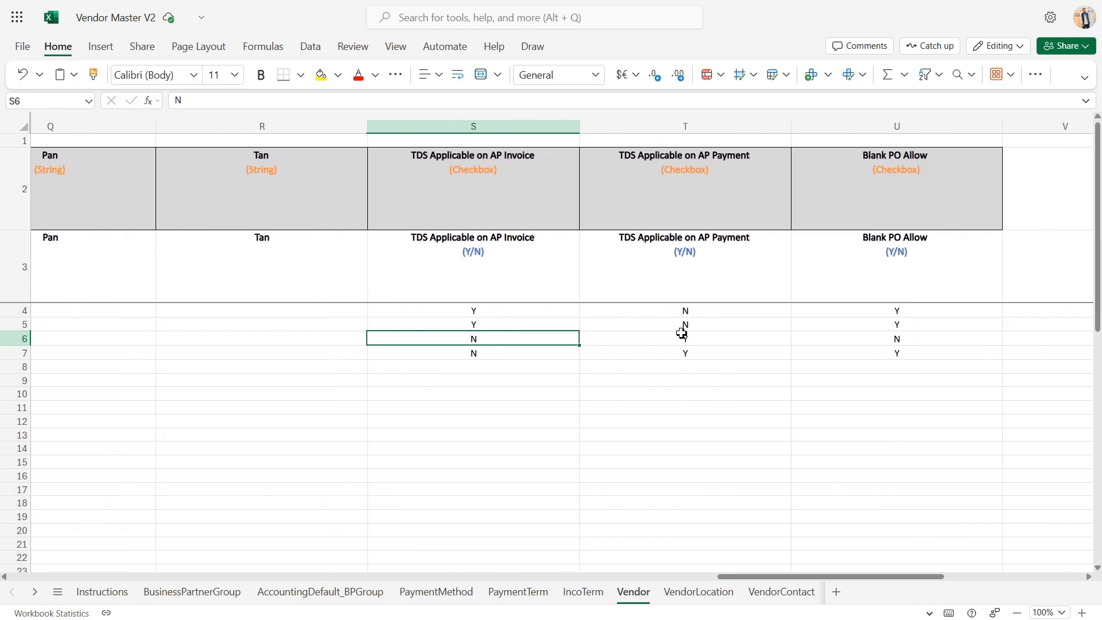
click(707, 330)
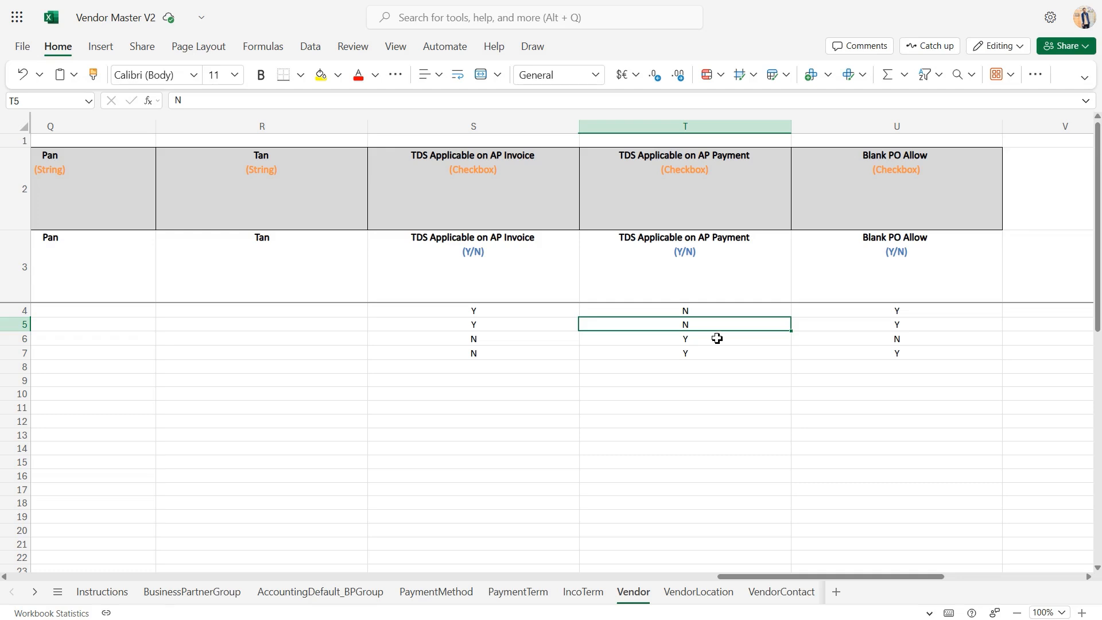
click(845, 343)
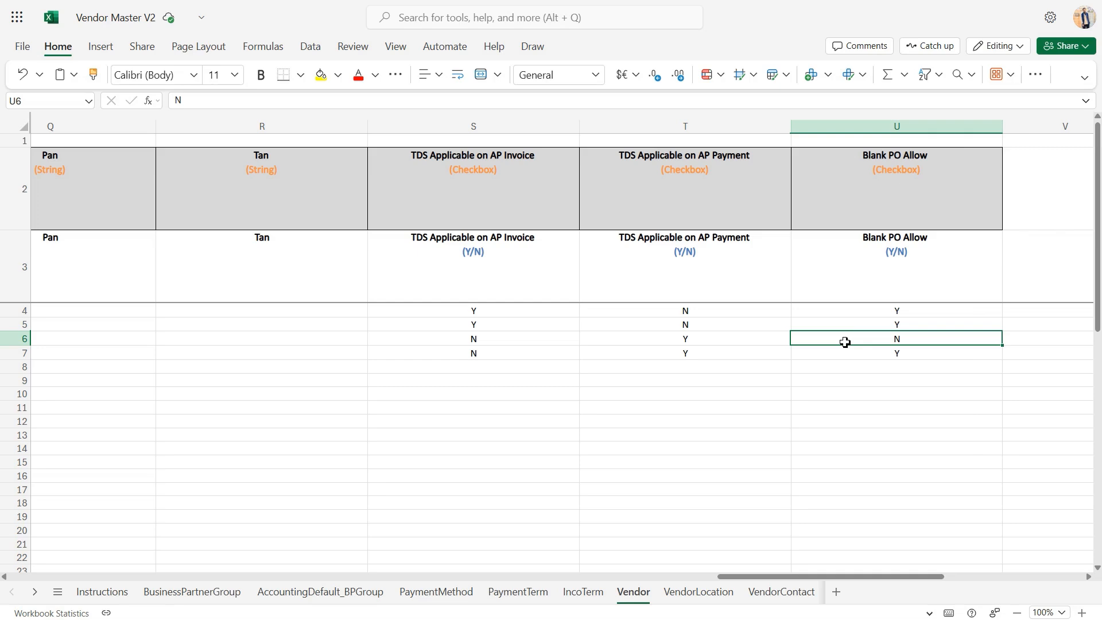
Open the VendorLocation sheet and check its Organisation column and the vendor codes selectable for the second vendor
scroll(845, 342, left, 3)
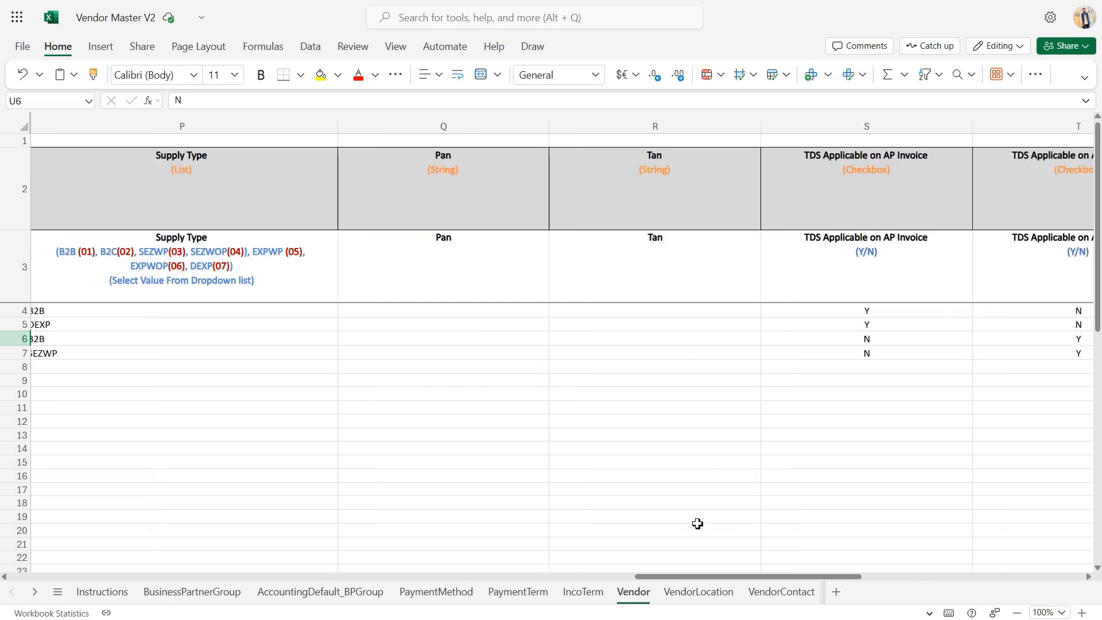
click(680, 590)
scroll(551, 498, left, 10)
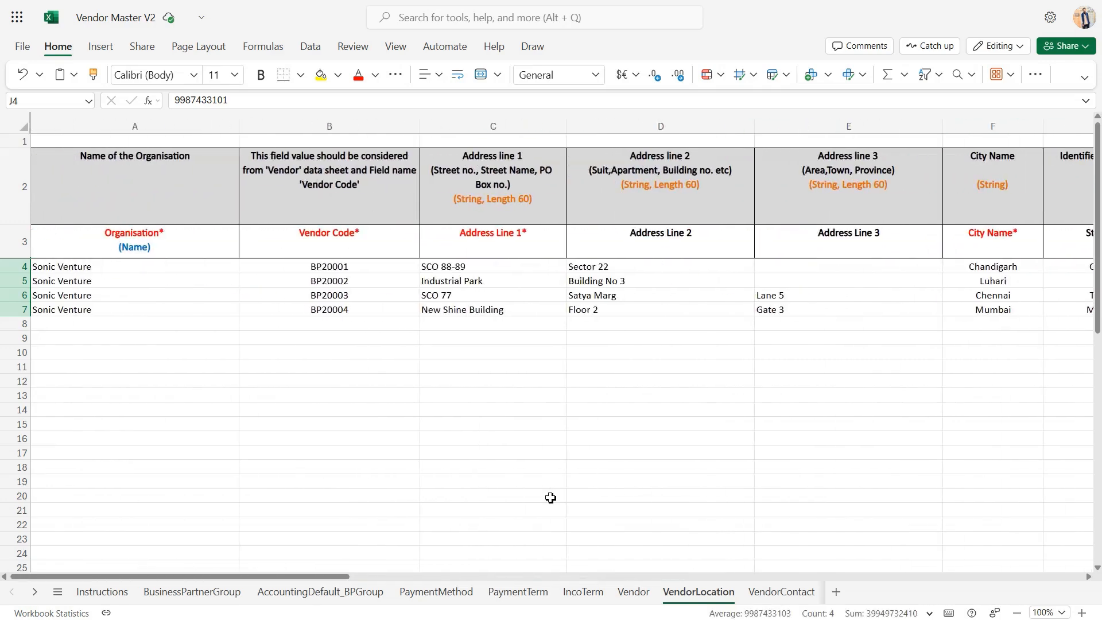
click(217, 294)
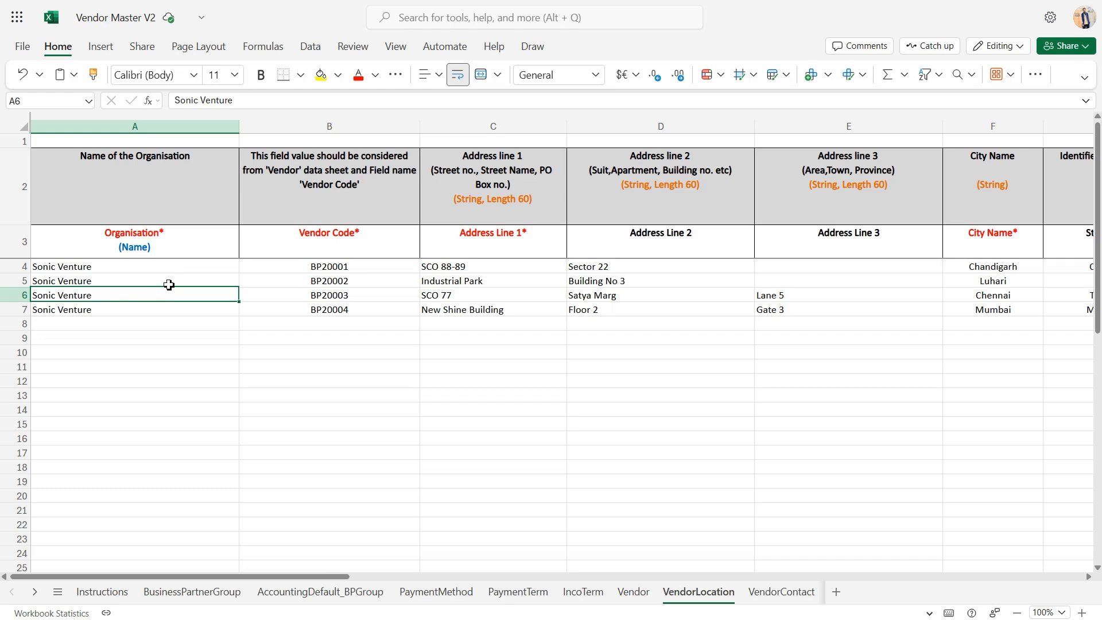
click(312, 280)
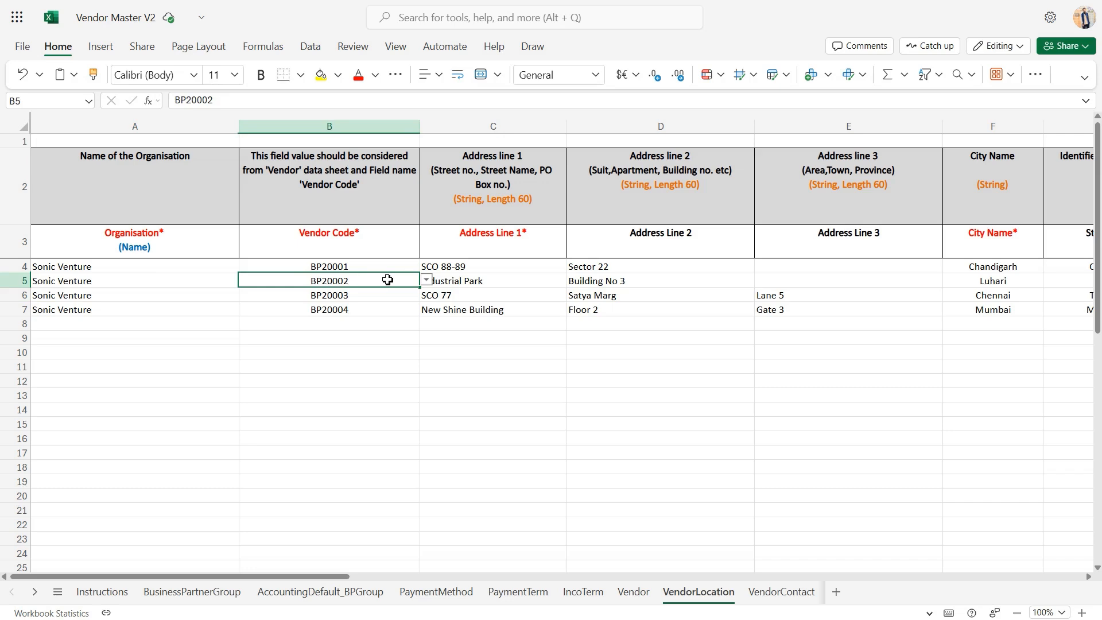
click(427, 281)
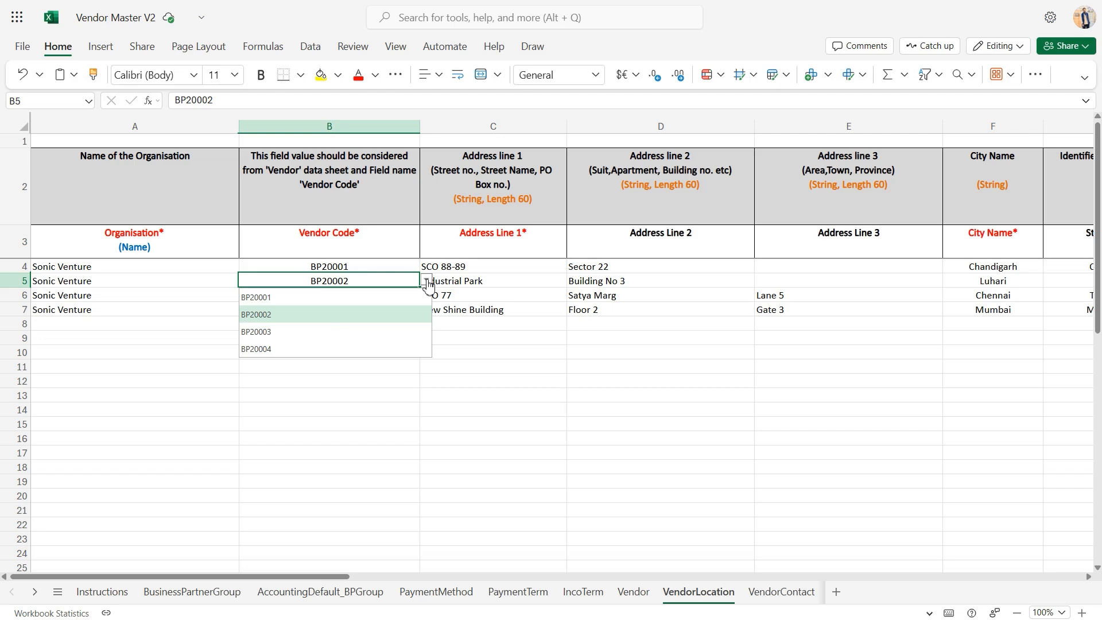
click(427, 282)
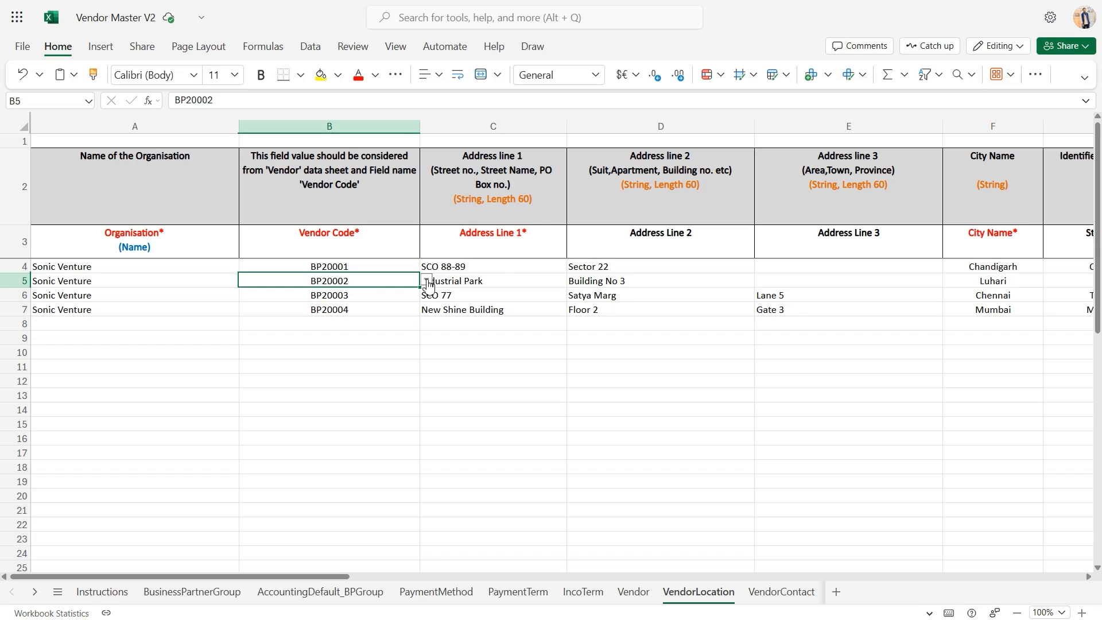
Examine the Address Line 1, Address Line 2 and Address Line 3 columns of the VendorLocation sheet
click(431, 268)
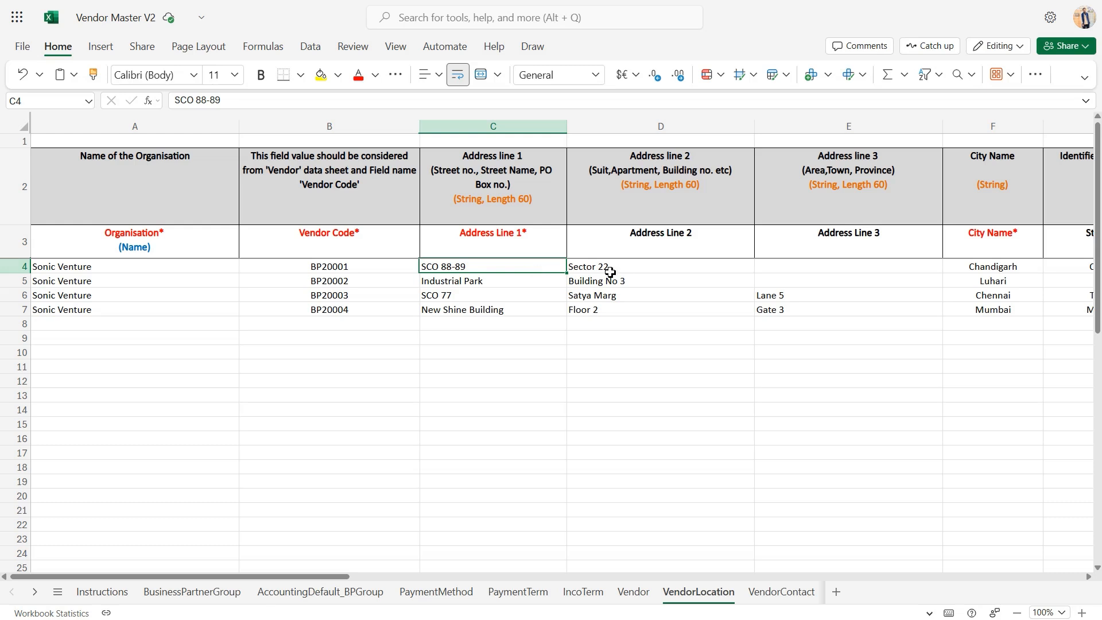
click(636, 280)
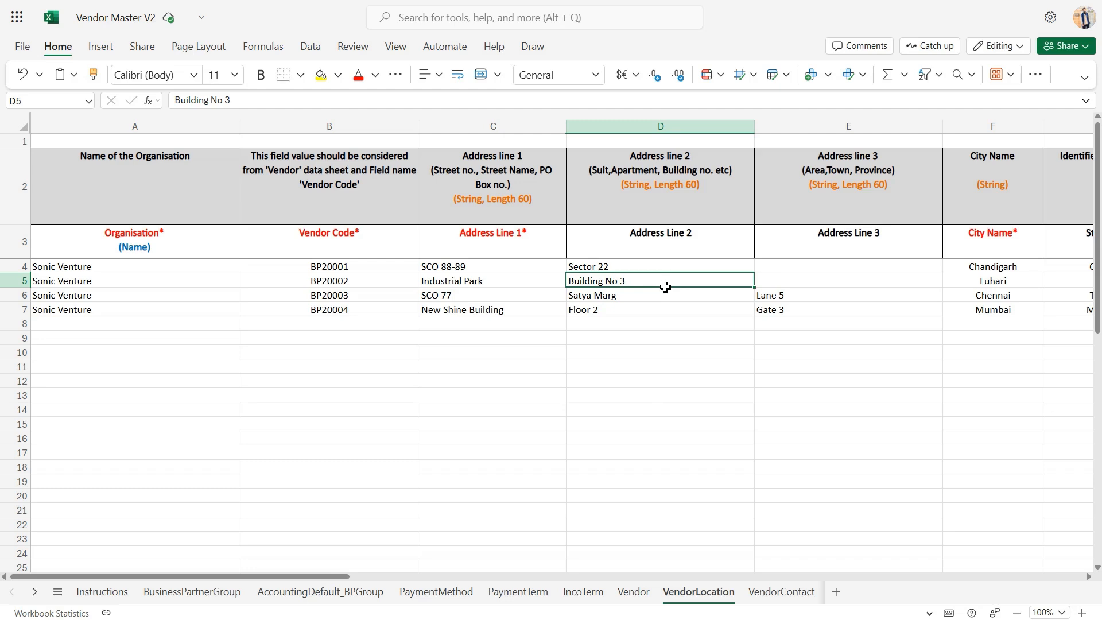
click(815, 287)
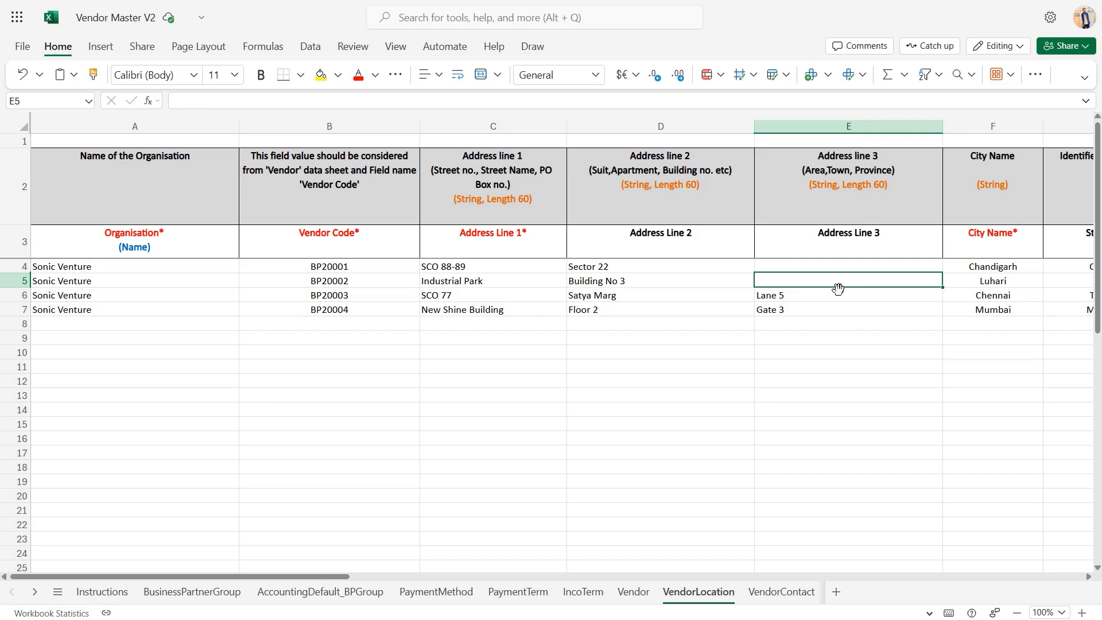
Review the City Name, State/Region and Zip Code columns for the listed vendor locations
scroll(838, 289, right, 8)
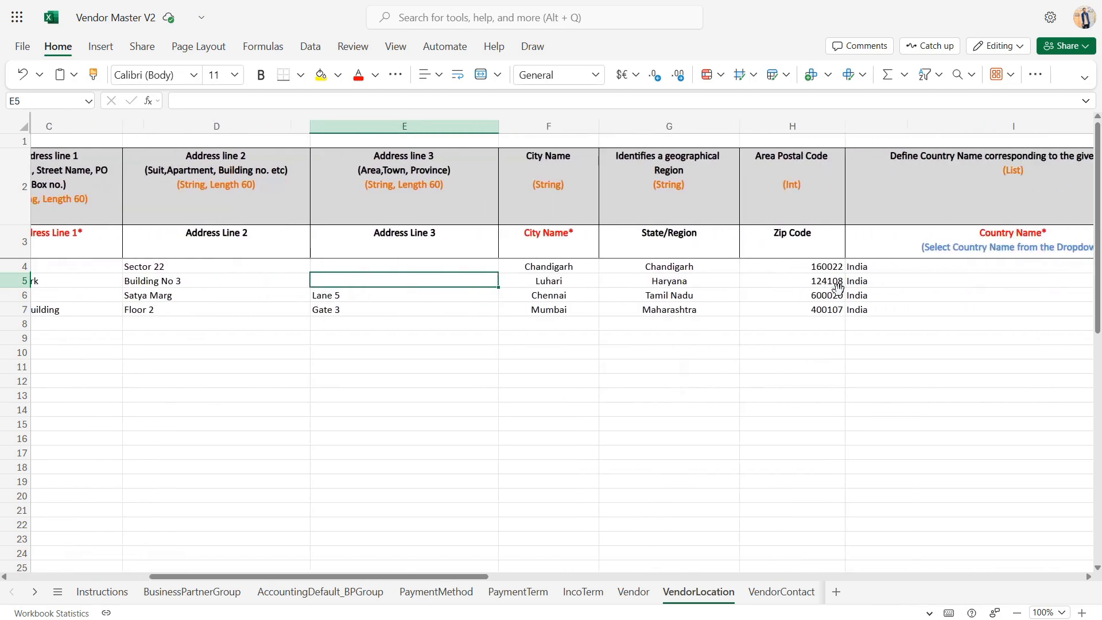
scroll(838, 289, right, 5)
click(291, 272)
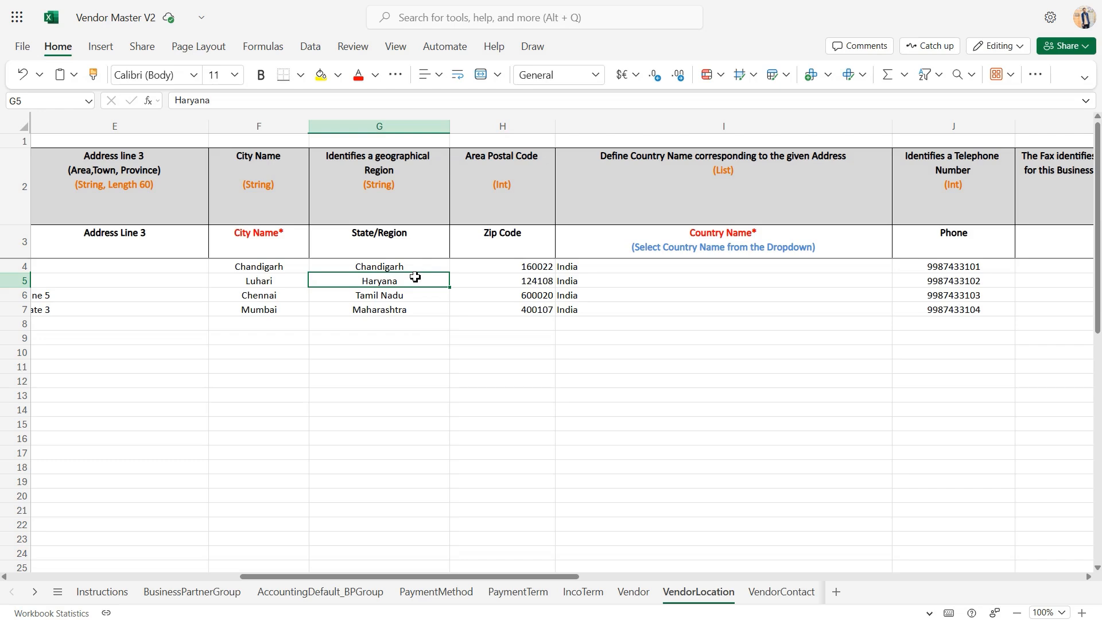
click(497, 285)
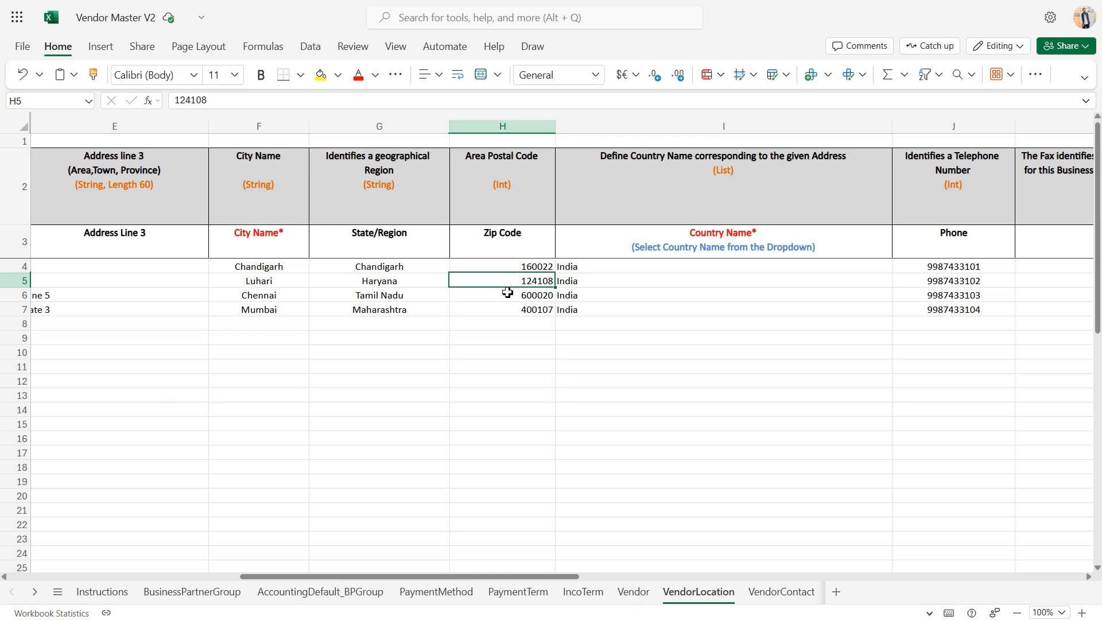
Check the countries selectable in the third vendor's Country Name cell, leaving its entry as it is
click(612, 290)
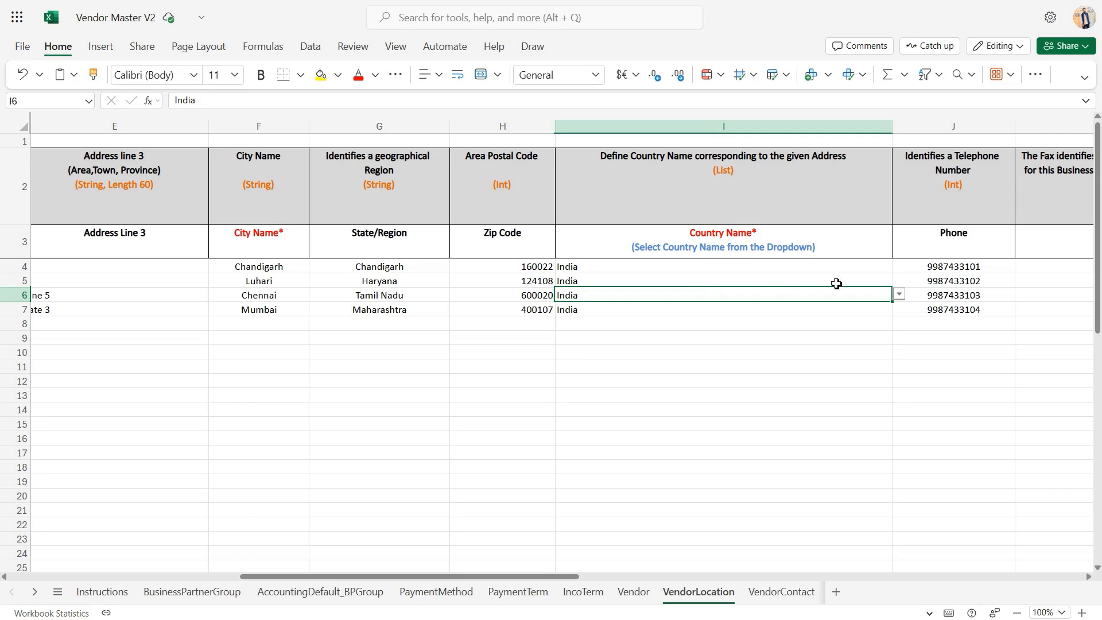
click(899, 295)
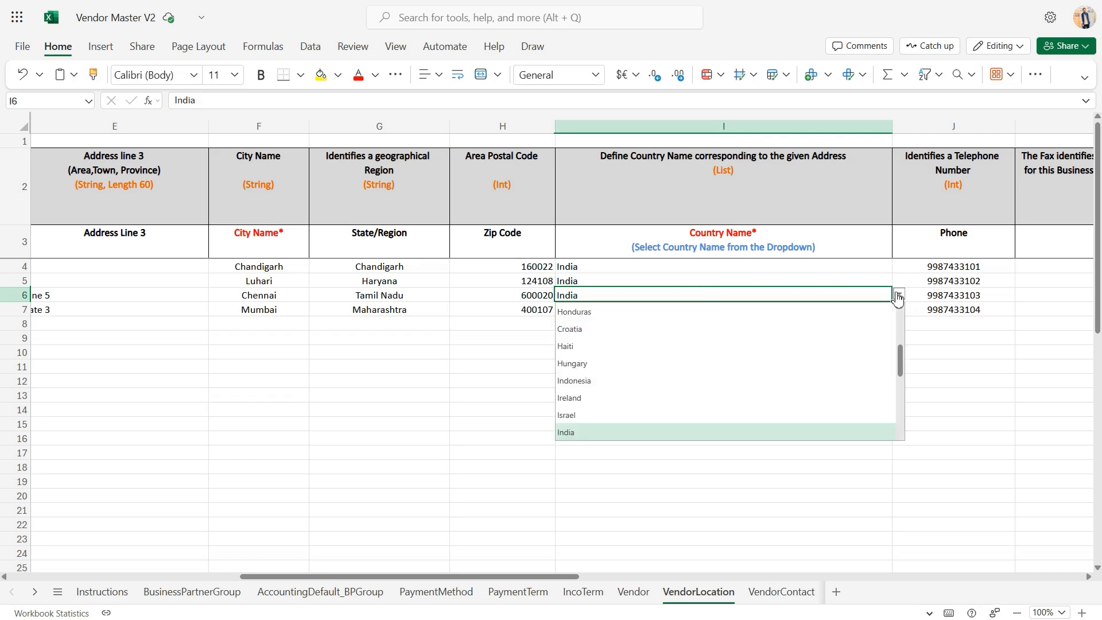
click(899, 296)
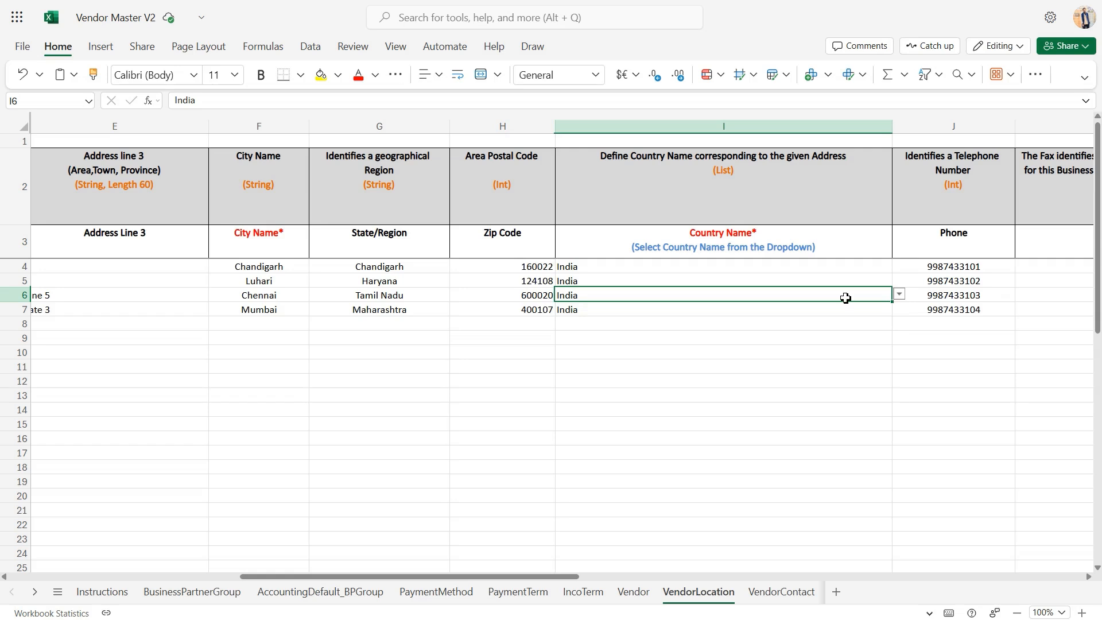
scroll(846, 298, down, 1)
scroll(845, 298, up, 1)
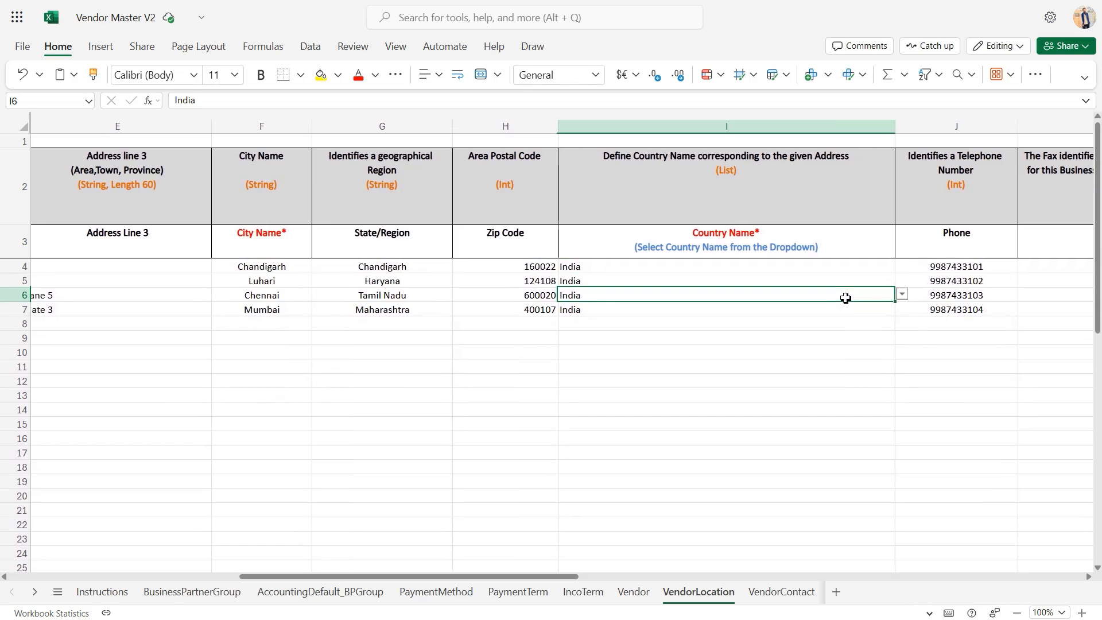
Examine the Phone and Fax columns at the end of the VendorLocation sheet
scroll(845, 298, right, 1)
click(893, 289)
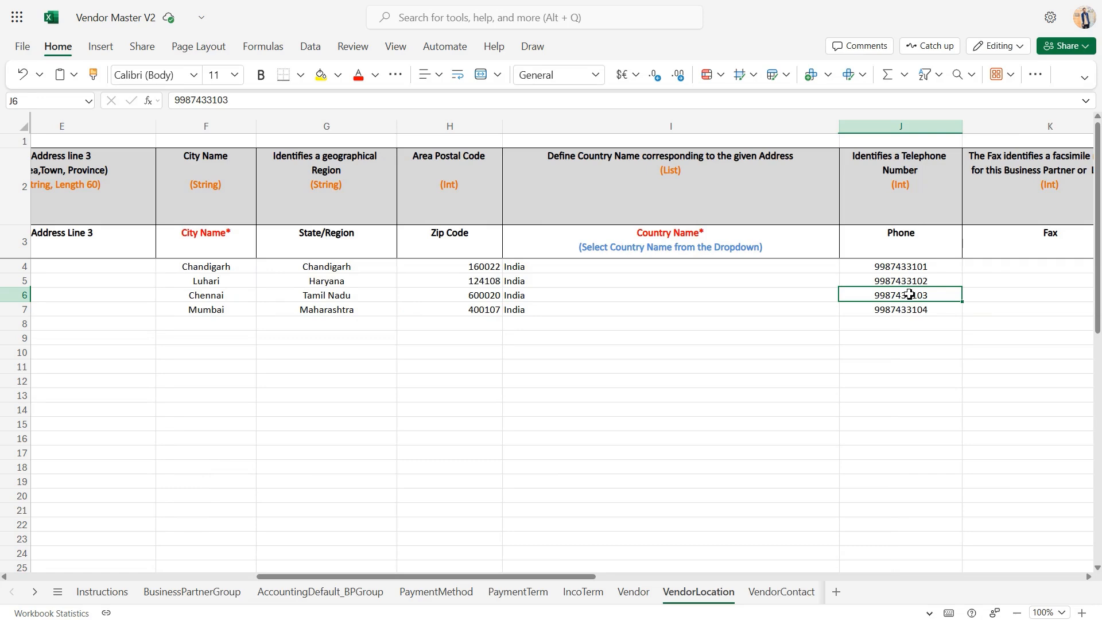
scroll(910, 294, right, 4)
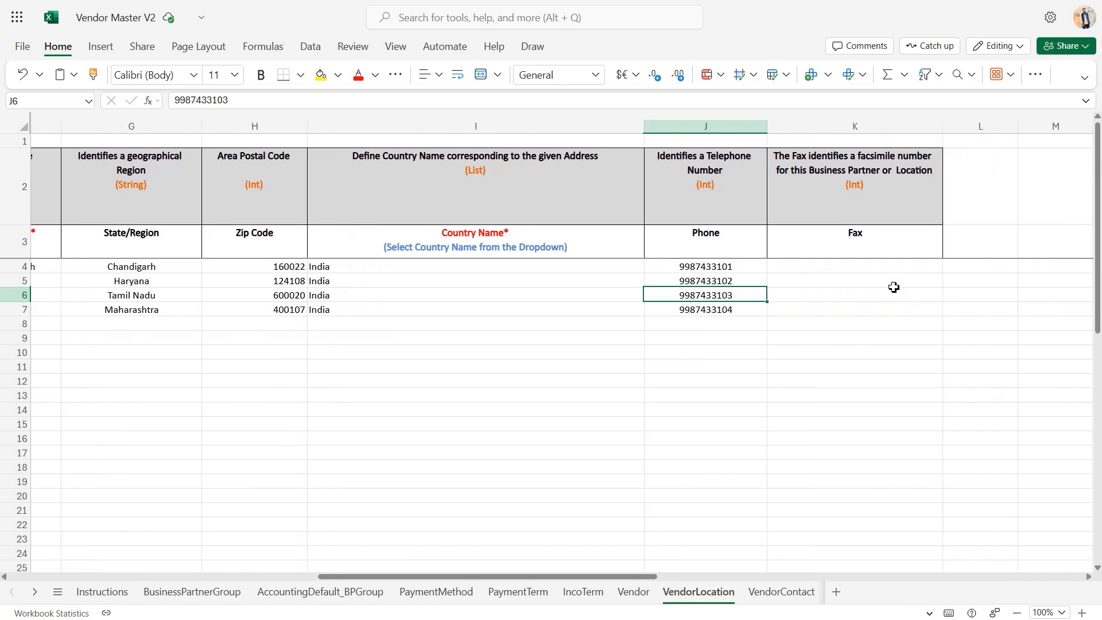
click(885, 271)
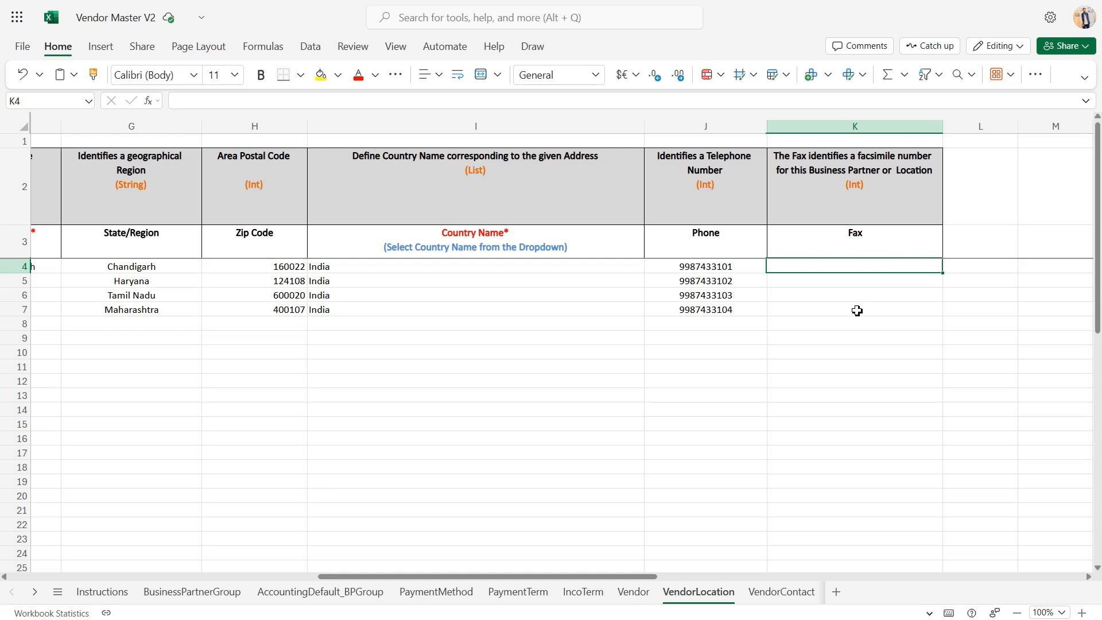
Open the VendorContact sheet and check its Organisation column and the vendor codes selectable for the first vendor
scroll(857, 311, left, 5)
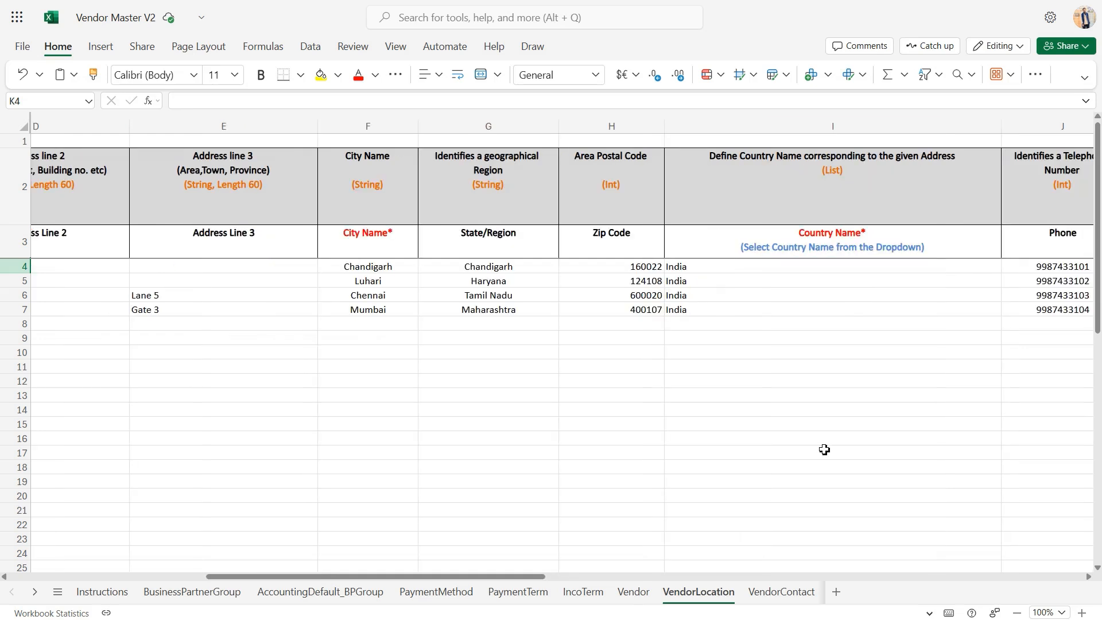
click(771, 593)
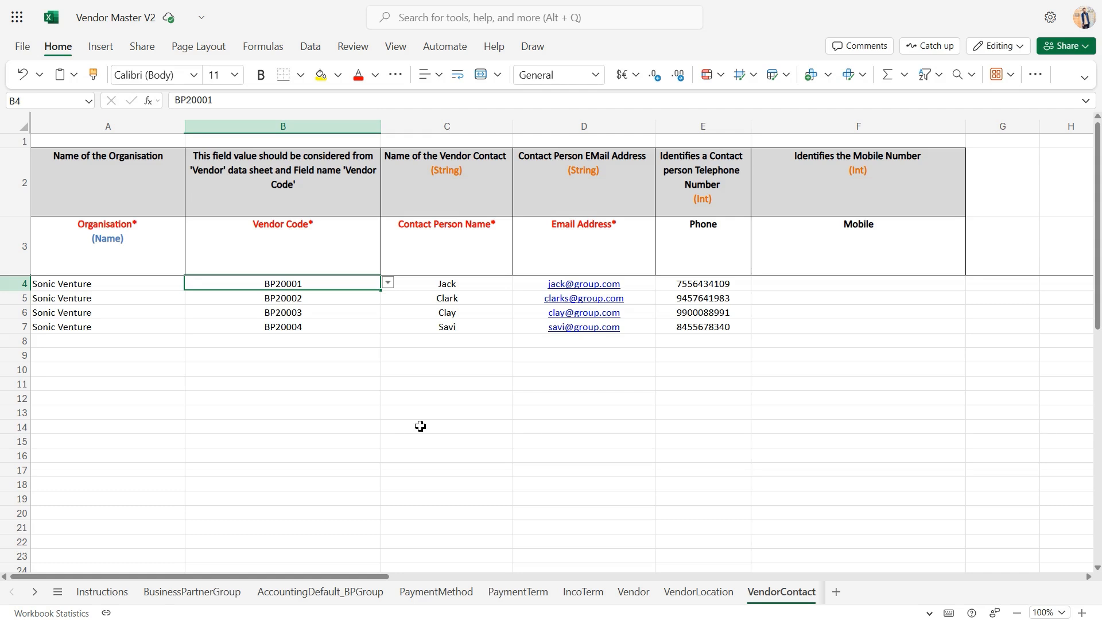
click(148, 297)
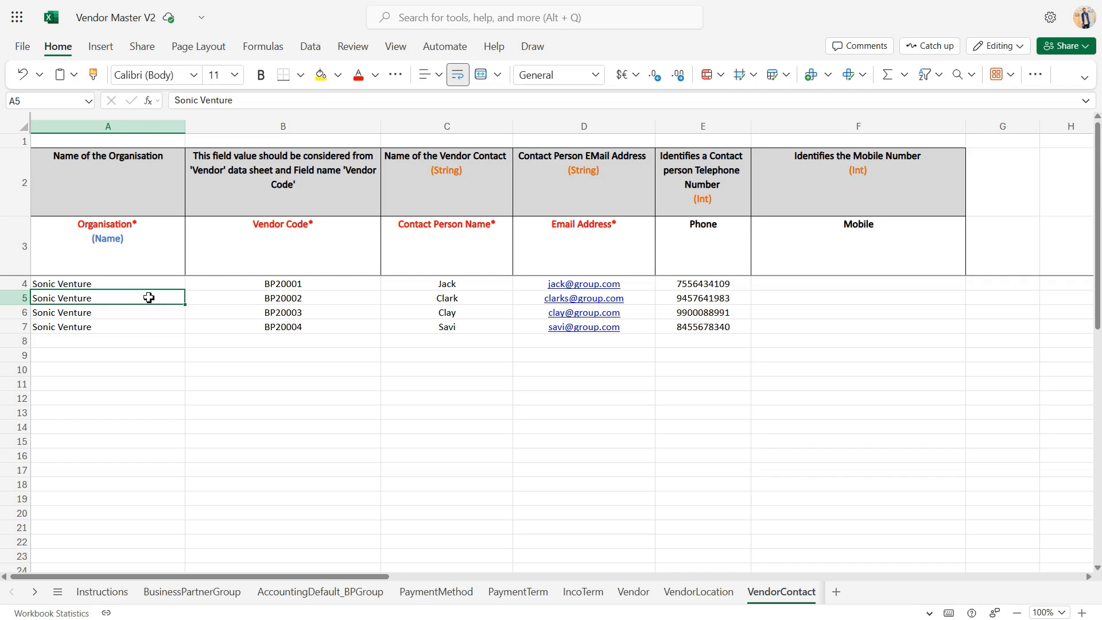
click(268, 284)
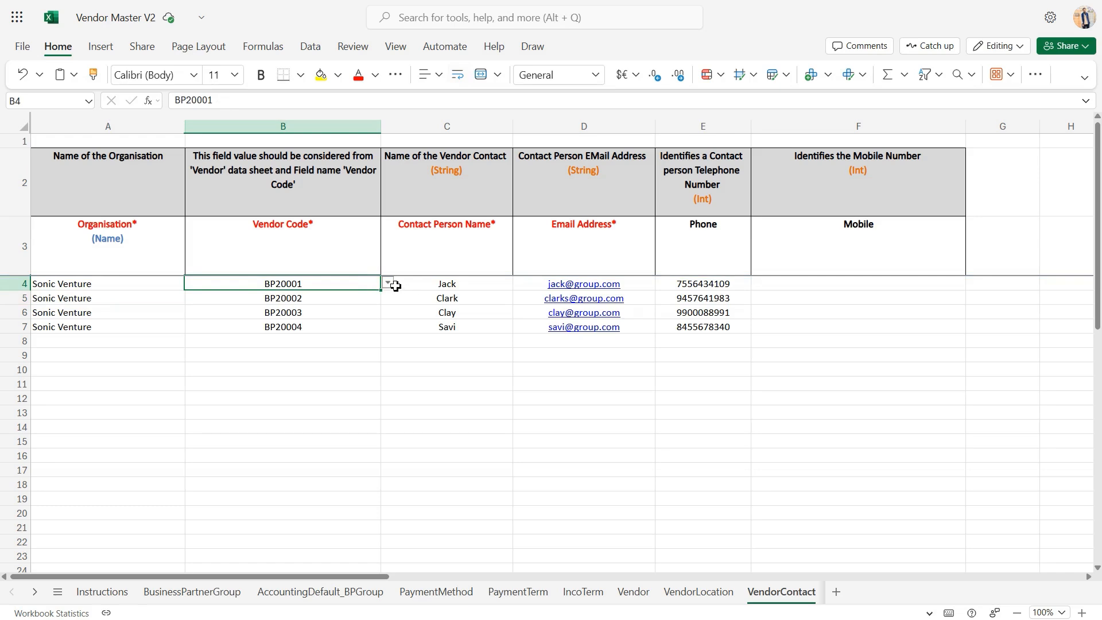
click(390, 284)
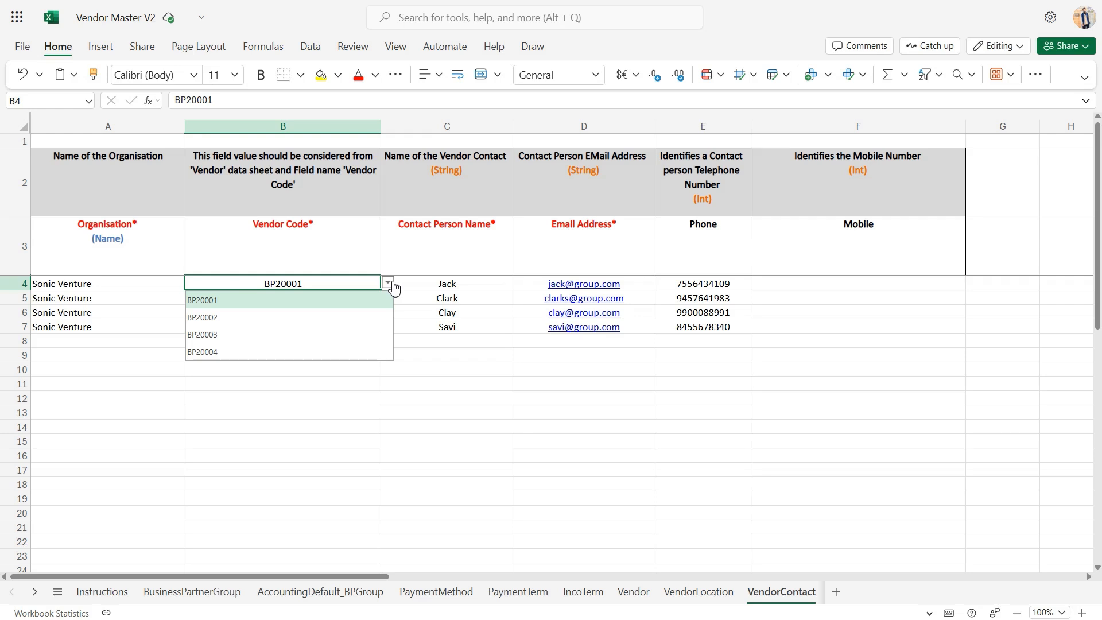
click(393, 285)
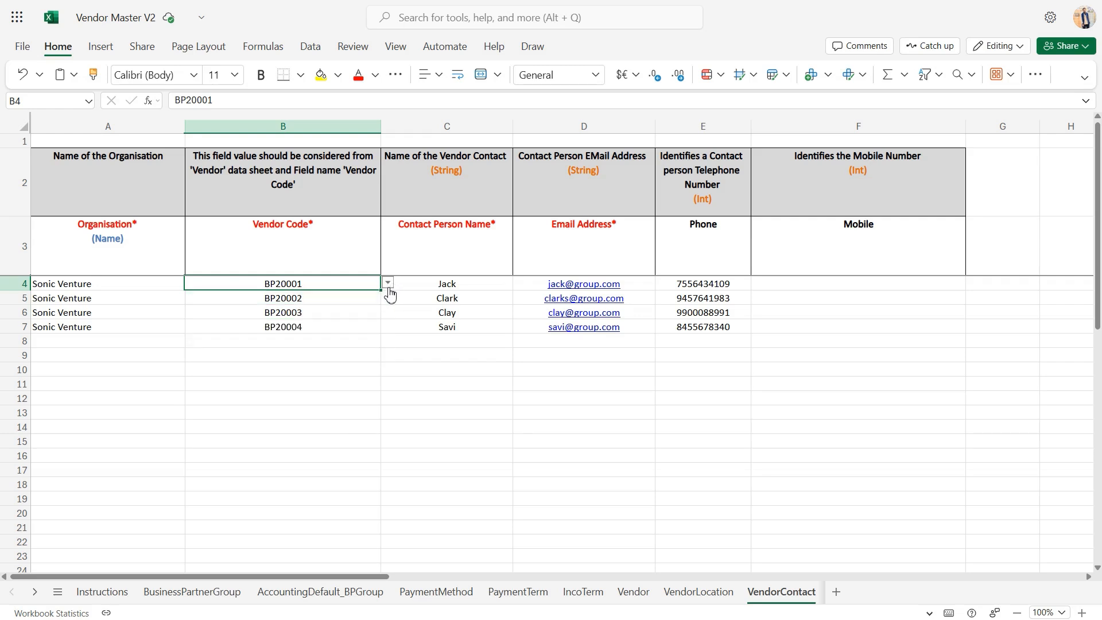
Review the Contact Person Name, Email Address, Phone and Mobile columns of the VendorContact sheet
click(452, 289)
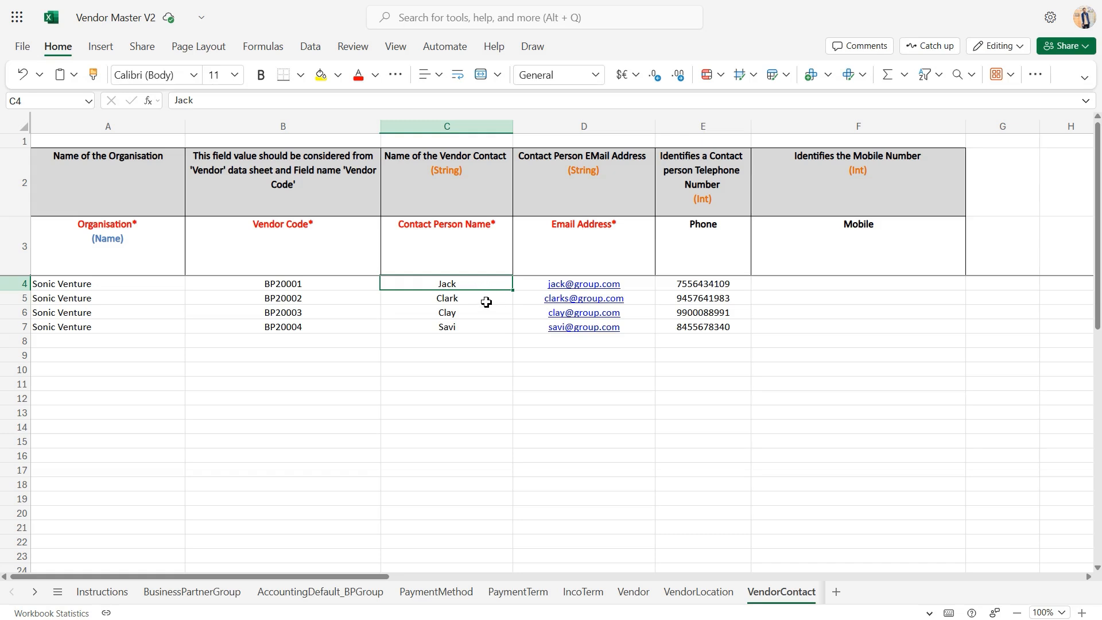
click(616, 265)
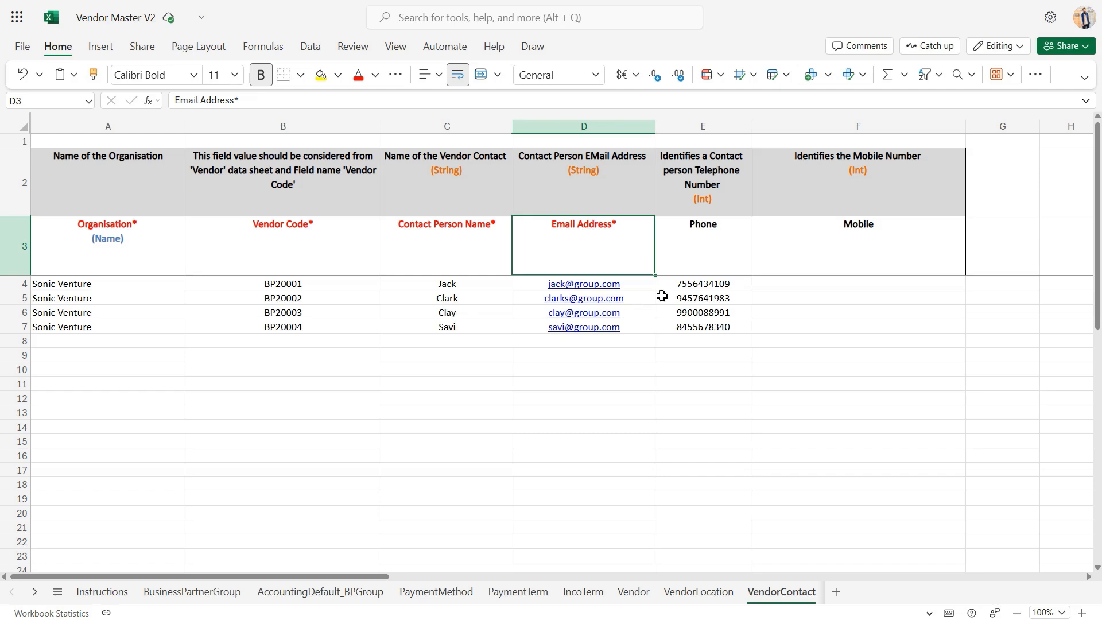
click(709, 297)
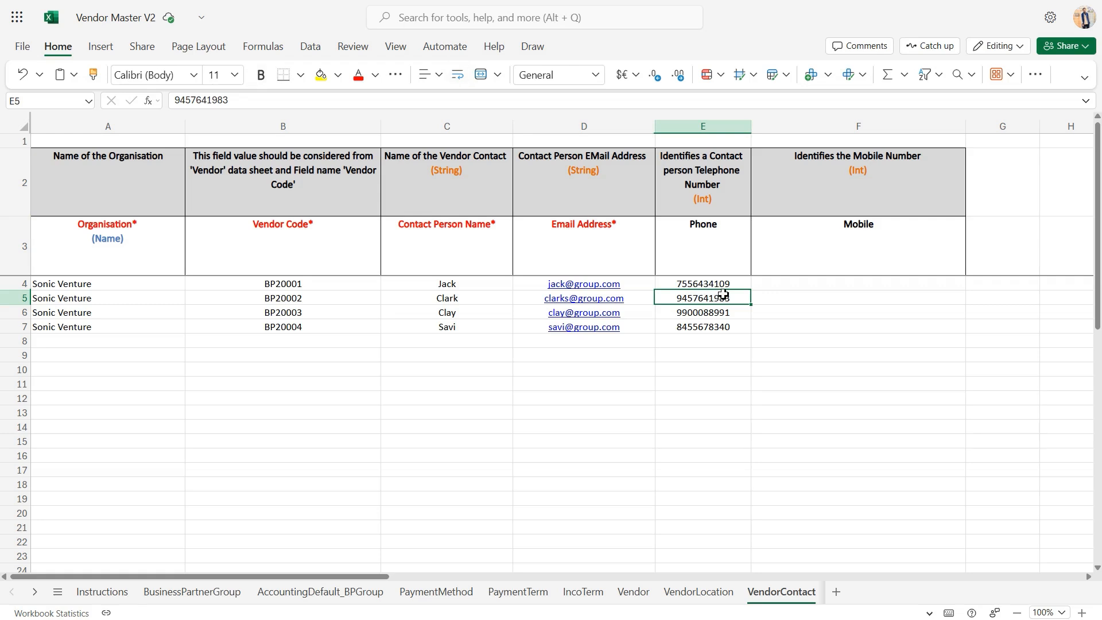
click(811, 300)
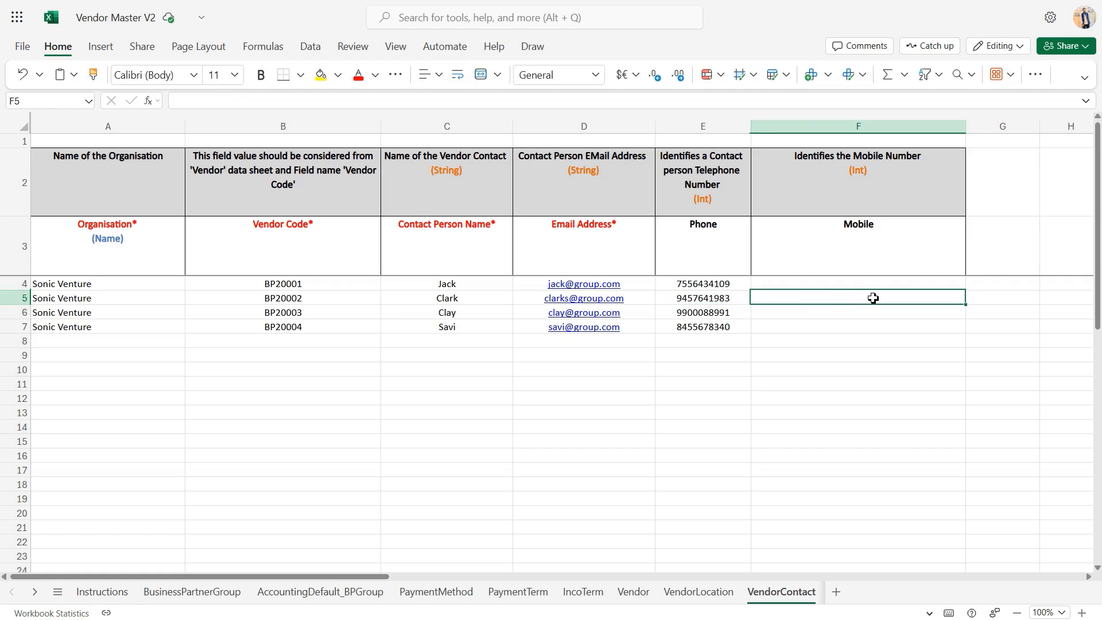
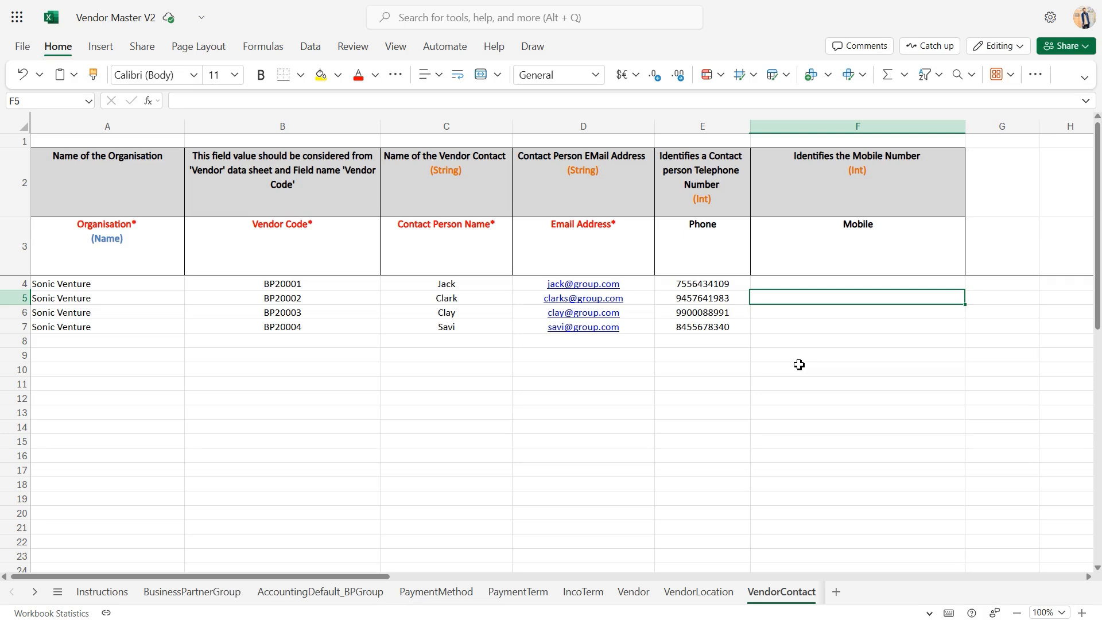
Open the BankAccount sheet and check its Organisation column and the vendor codes selectable for the first bank account
scroll(740, 597, down, 5)
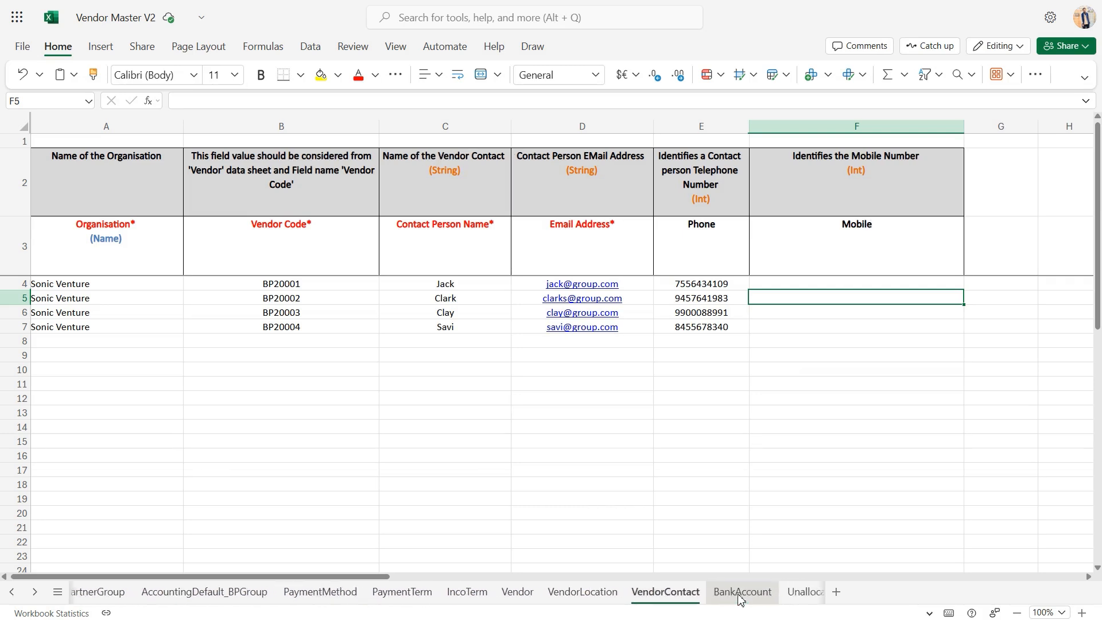
scroll(740, 597, down, 2)
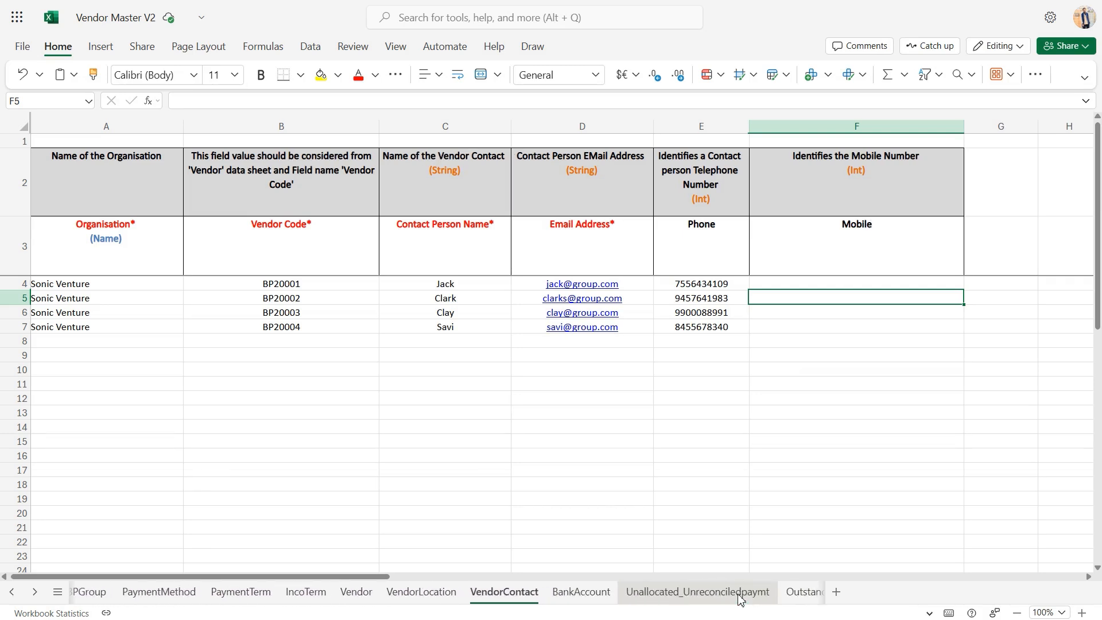
click(598, 593)
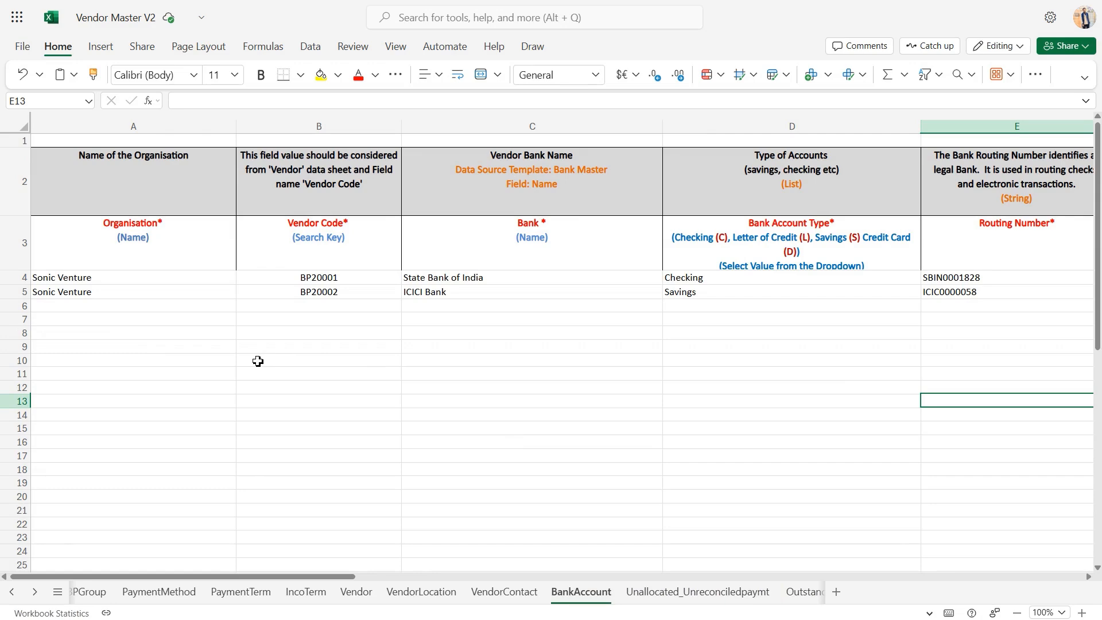
click(178, 290)
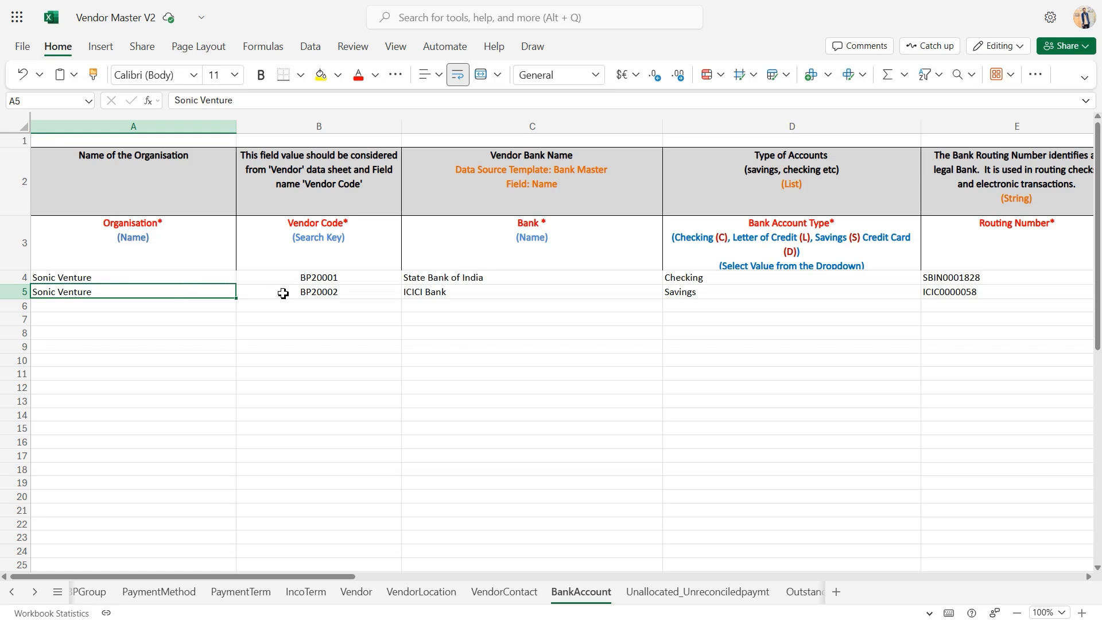
click(304, 275)
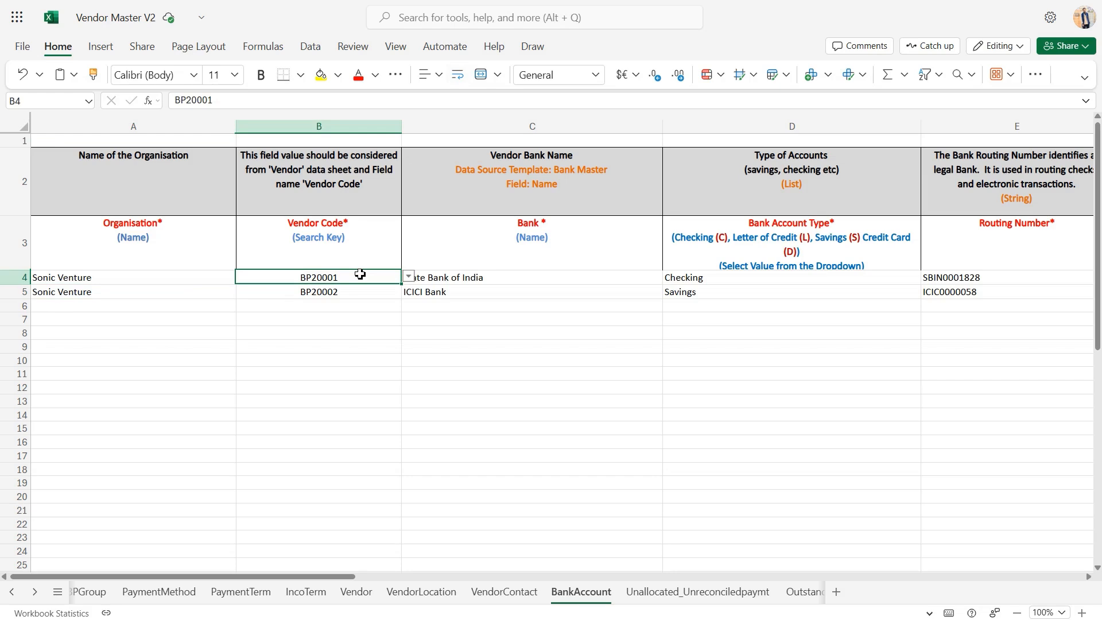
click(408, 278)
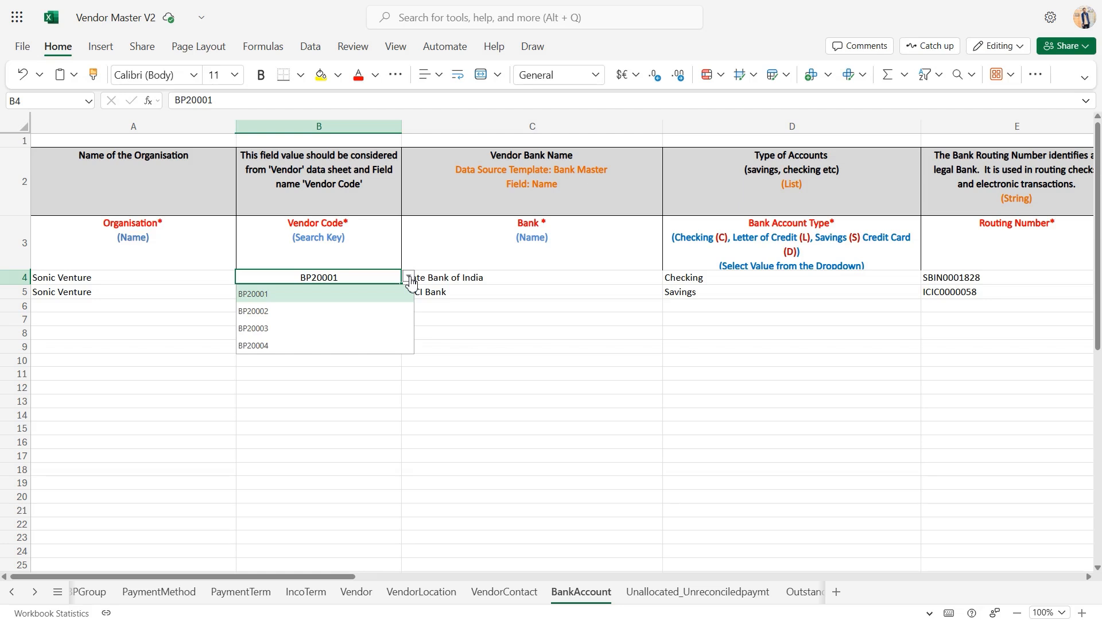
click(409, 278)
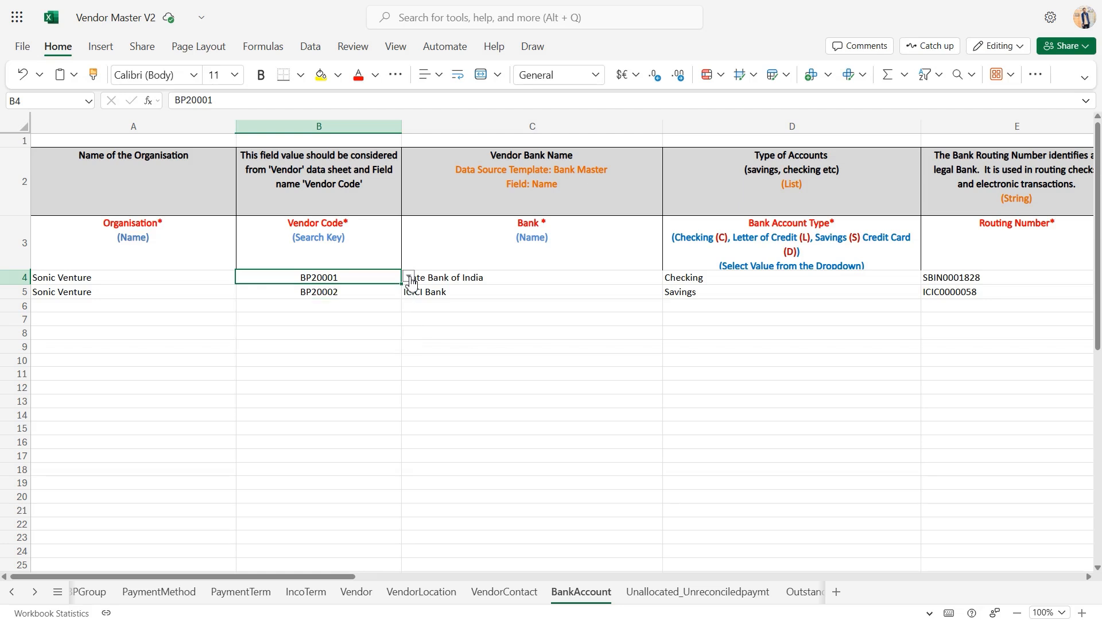
Review the first vendor's Bank entry and check the options selectable for its Bank Account Type
click(490, 278)
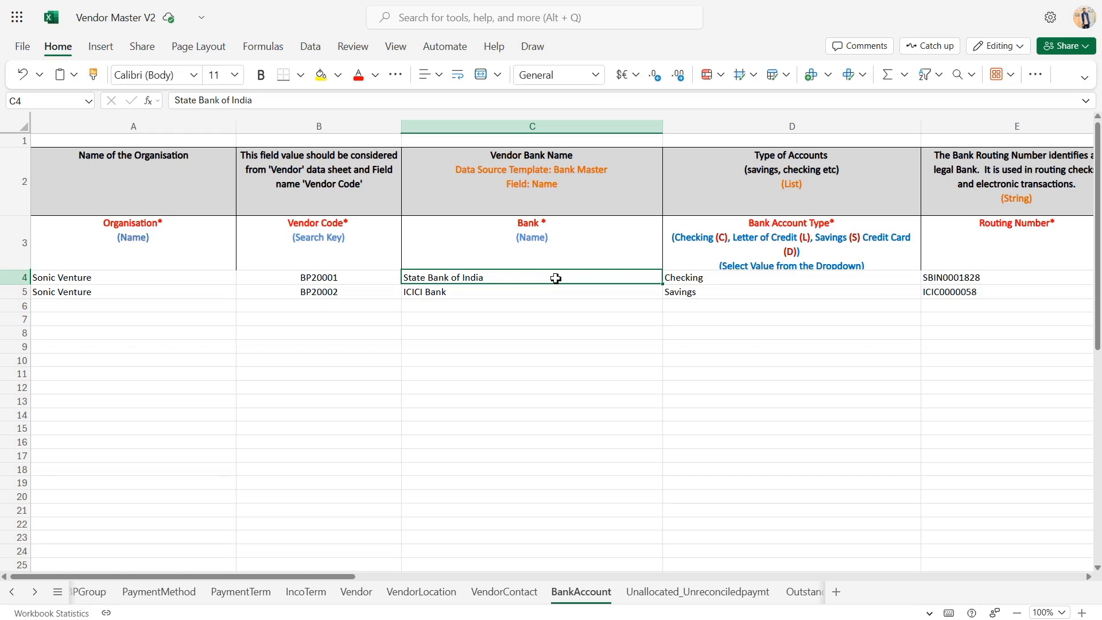
click(727, 281)
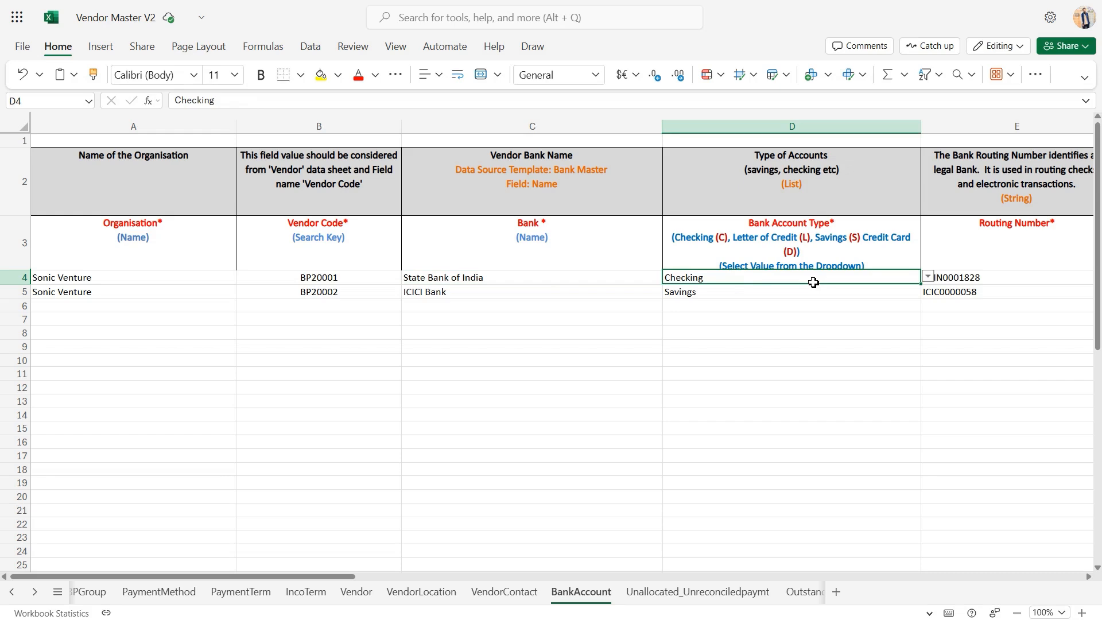
click(929, 279)
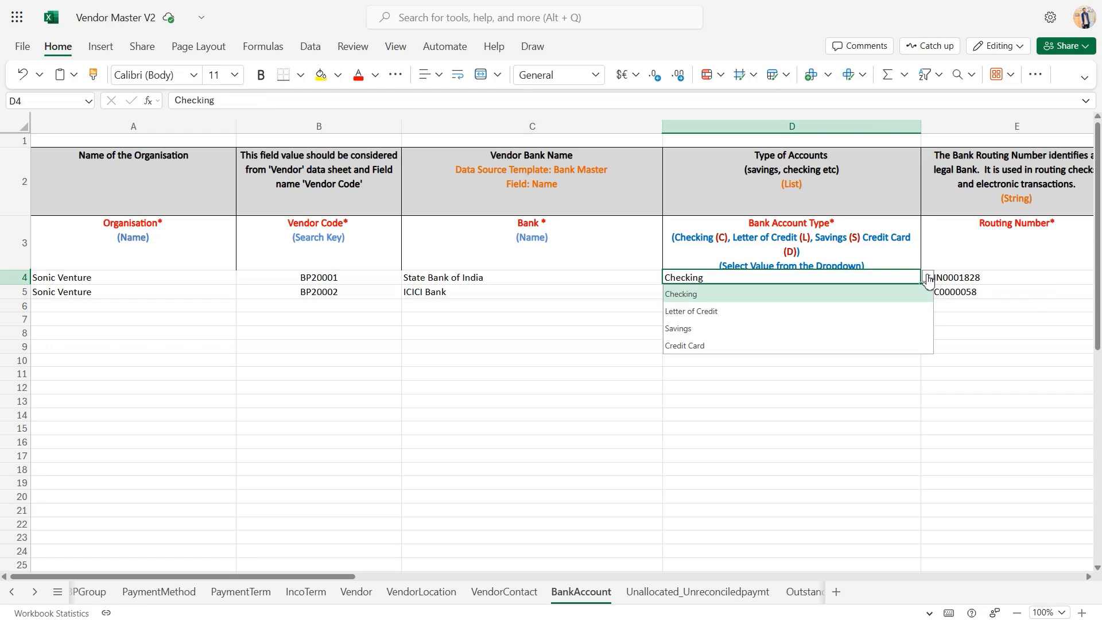
Review the Routing Number, Account Name and Account Number columns of the BankAccount sheet
scroll(928, 279, right, 5)
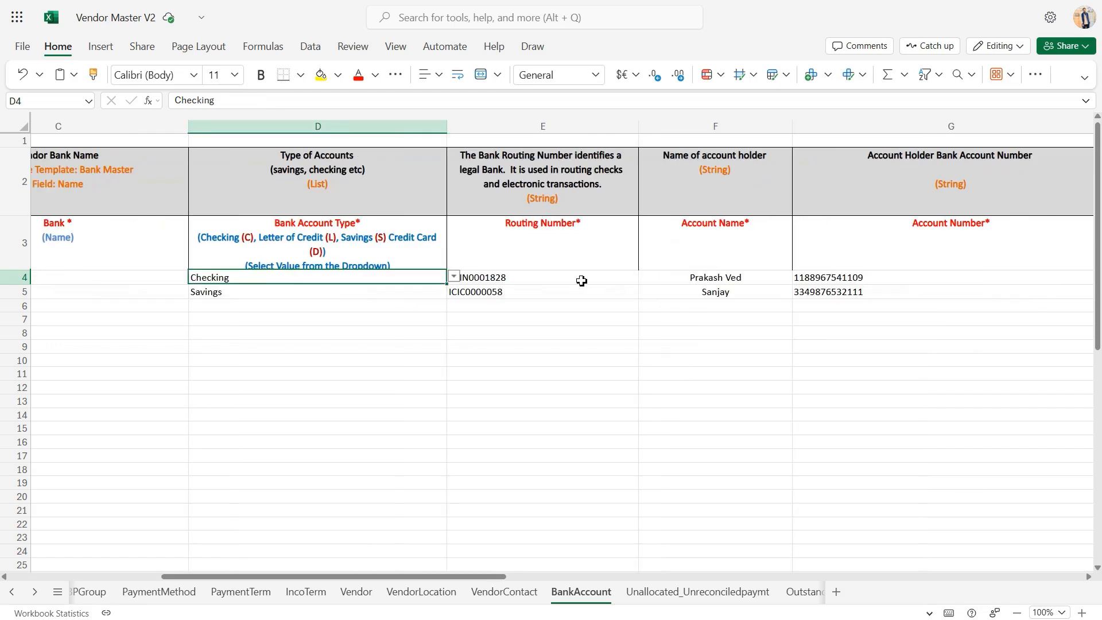
click(581, 281)
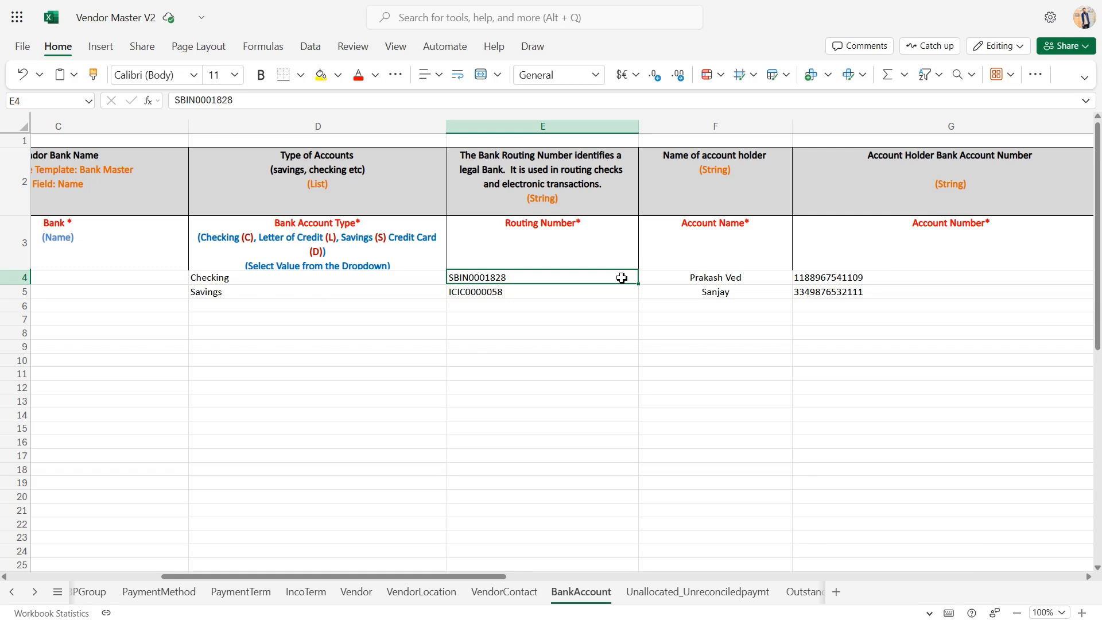
click(730, 281)
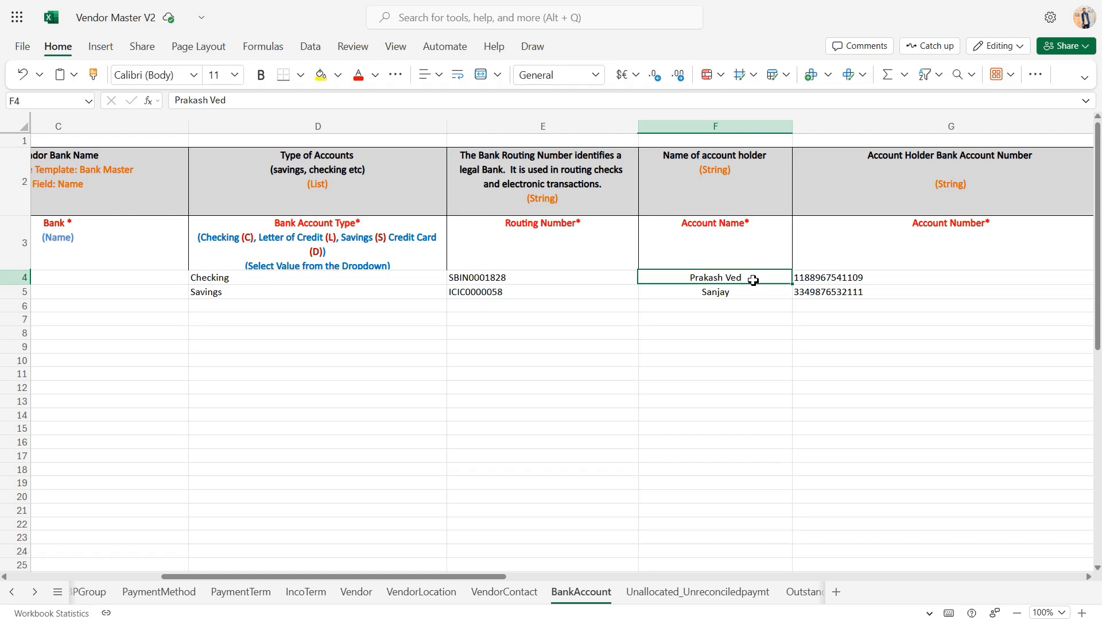
scroll(753, 280, right, 2)
click(783, 277)
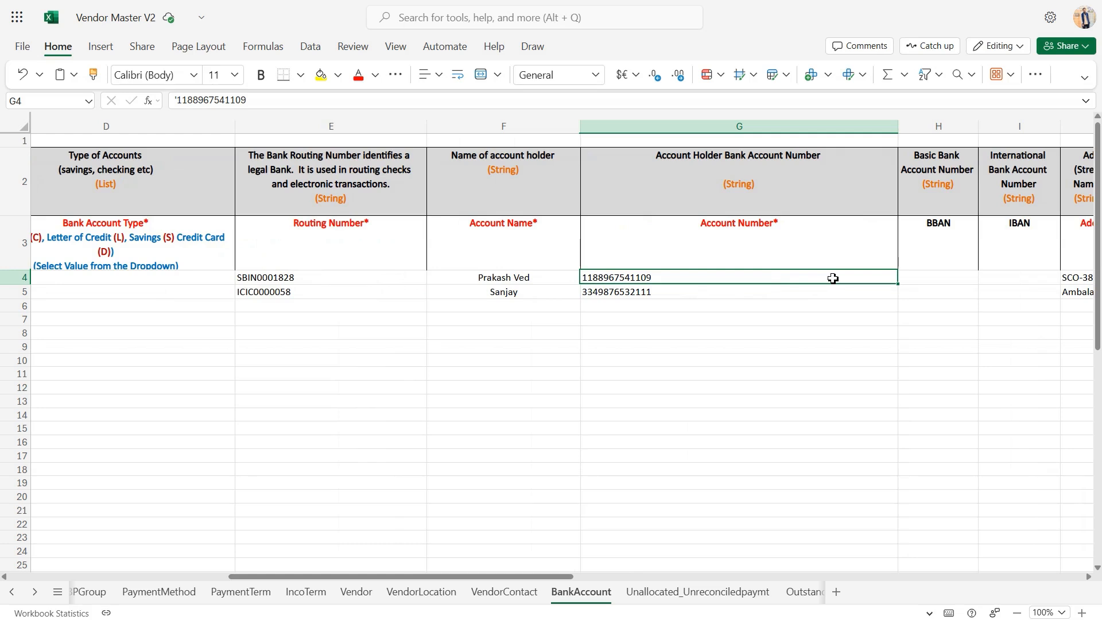
Examine the BBAN and IBAN columns of the BankAccount sheet
scroll(833, 278, right, 3)
click(756, 276)
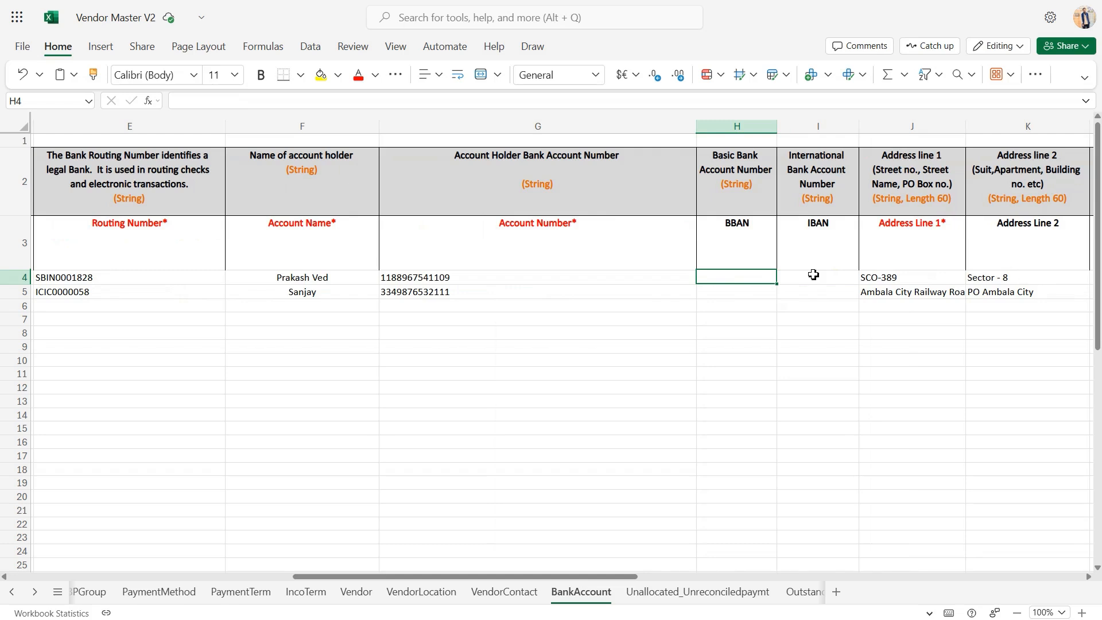
click(734, 291)
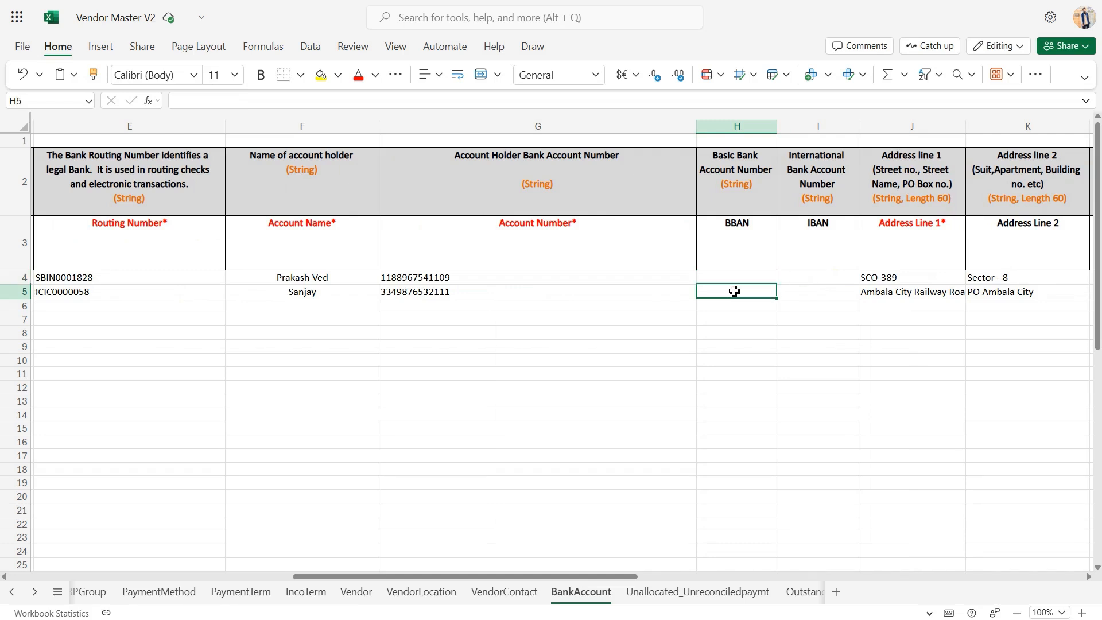
click(791, 281)
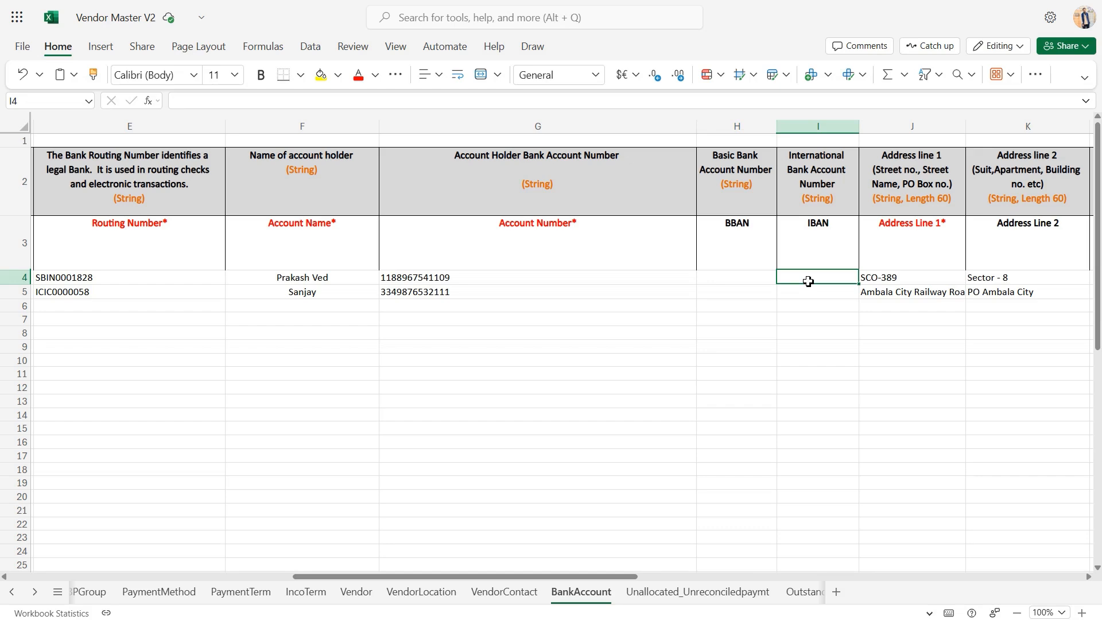
Review the bank address columns from Address Line 1 through Country Name at the end of the BankAccount sheet
scroll(808, 281, right, 3)
click(764, 290)
scroll(770, 286, right, 3)
scroll(771, 285, right, 5)
scroll(771, 285, right, 4)
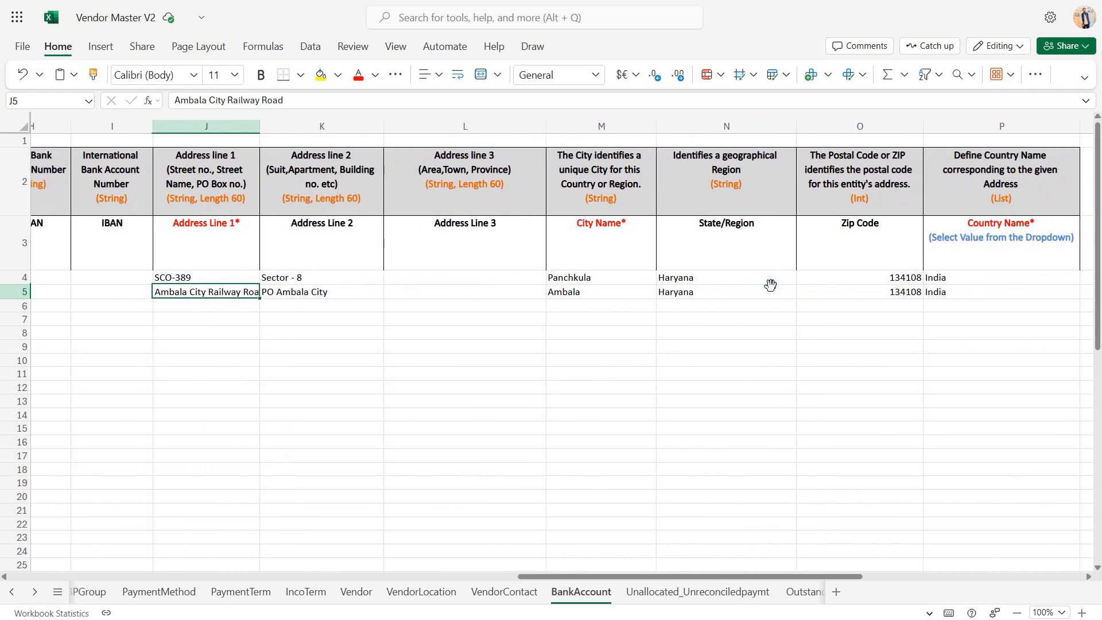
scroll(771, 285, right, 1)
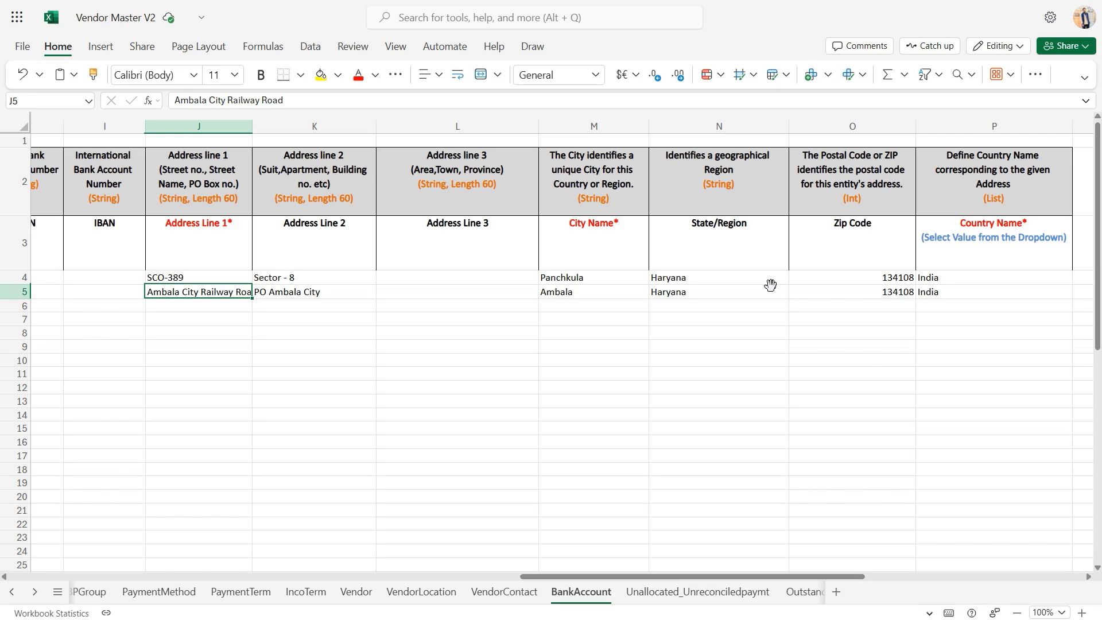
Open the Unallocated_Unreconciledpaymt sheet and review its Organisation and Payment Document No columns
click(695, 586)
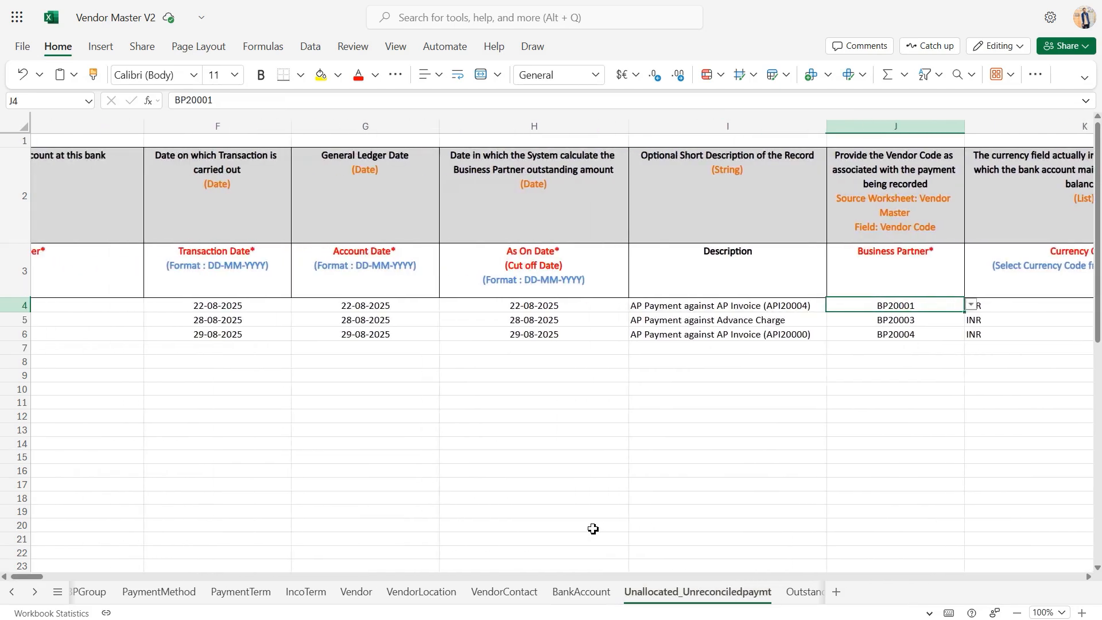
scroll(593, 529, left, 12)
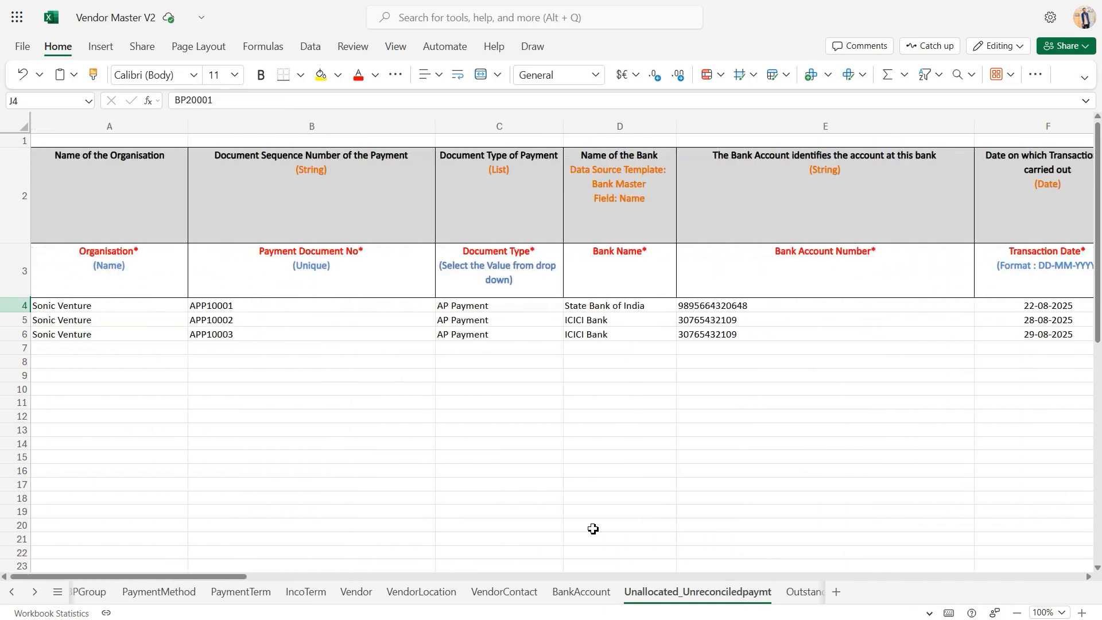
click(162, 372)
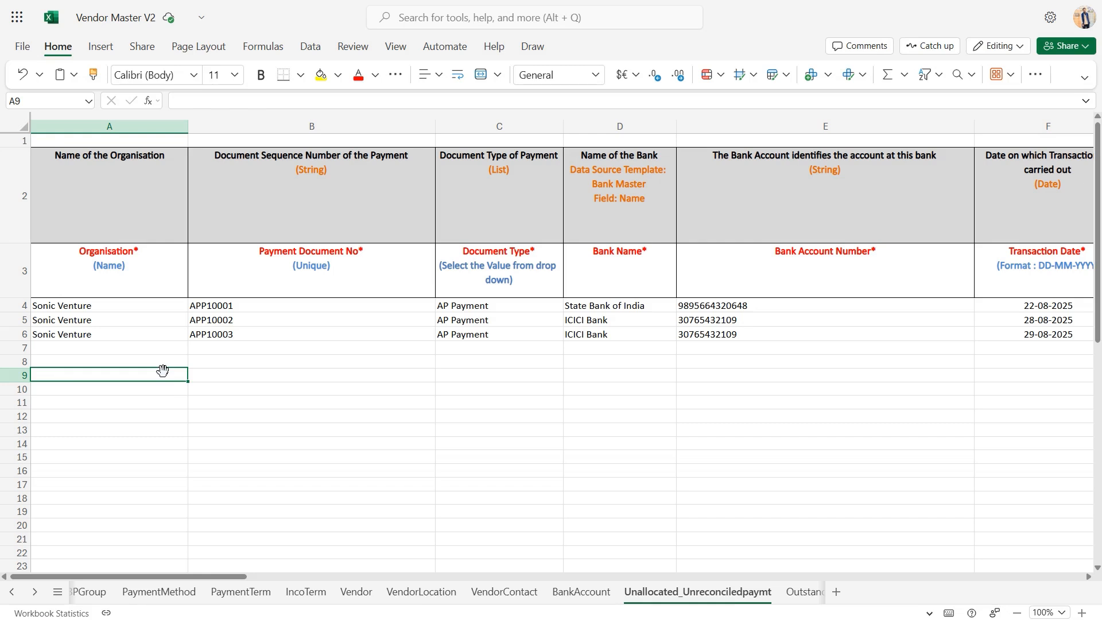
click(112, 303)
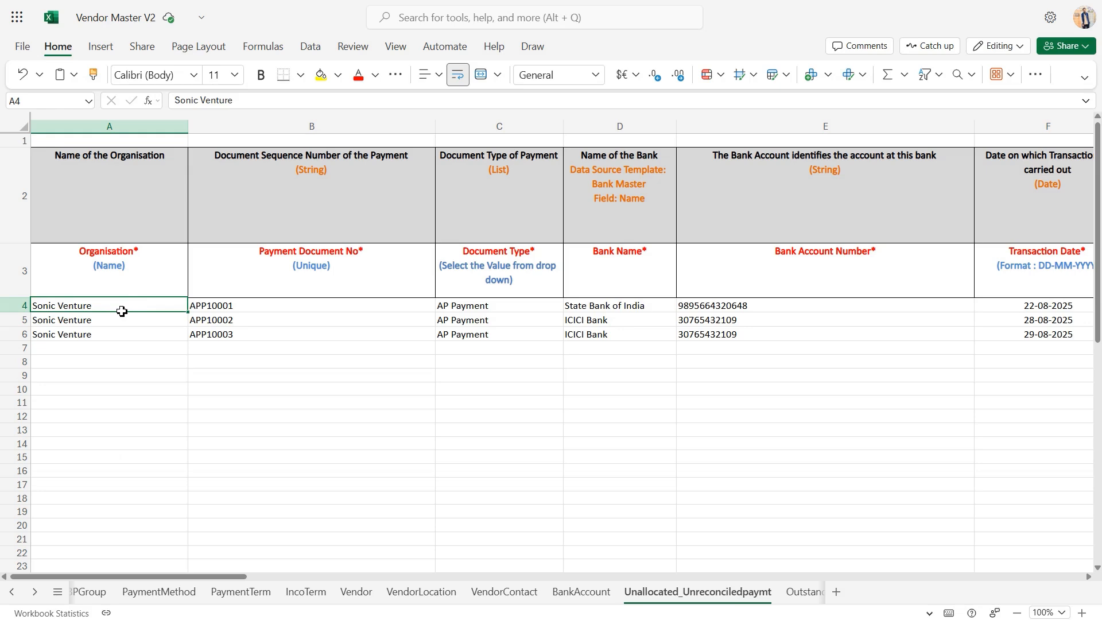
click(251, 317)
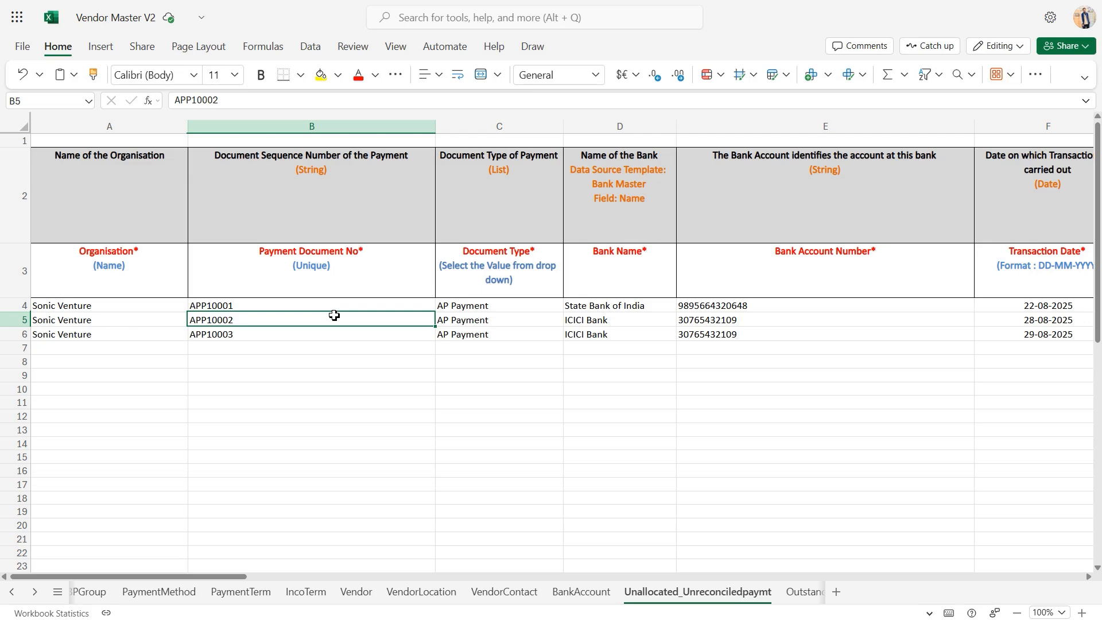
Check the document types selectable for the first payment, and review the Bank Name and Bank Account Number columns
click(490, 308)
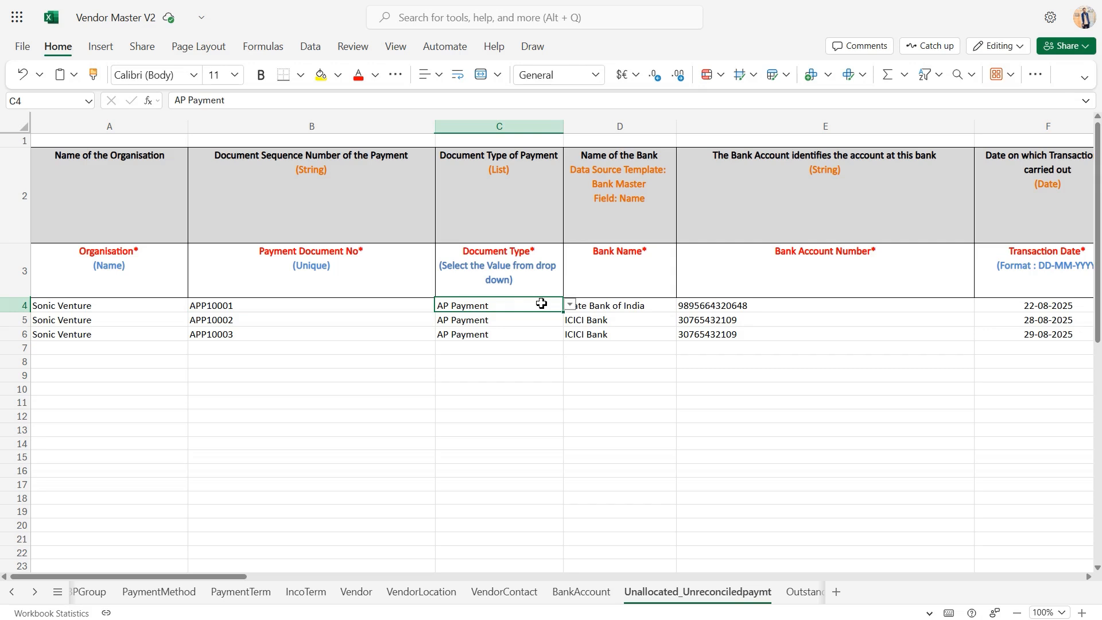
click(572, 306)
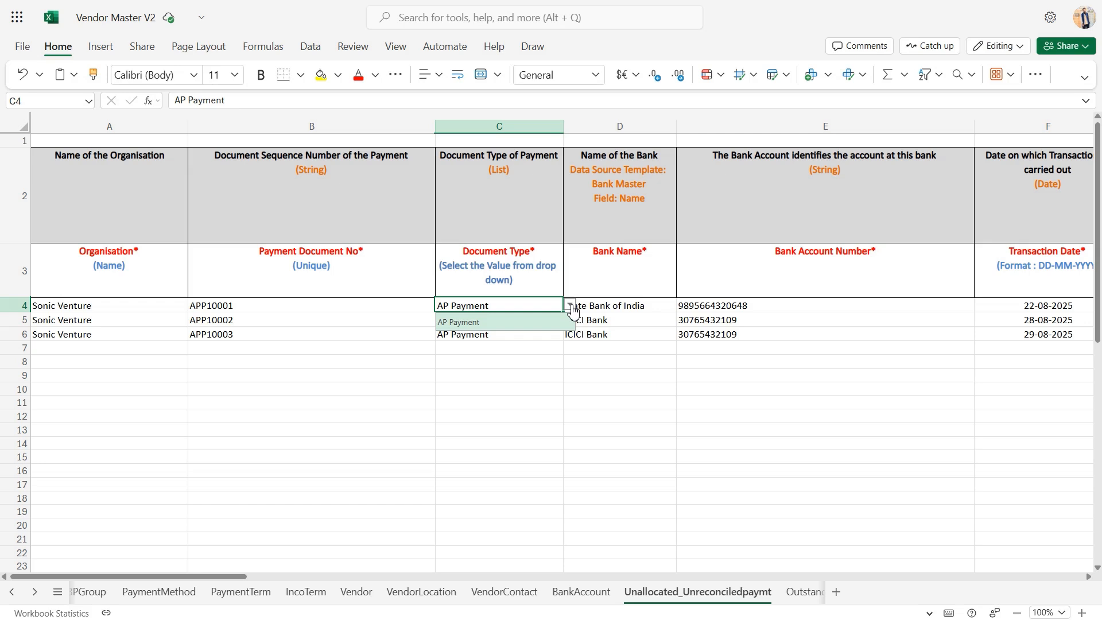
click(572, 306)
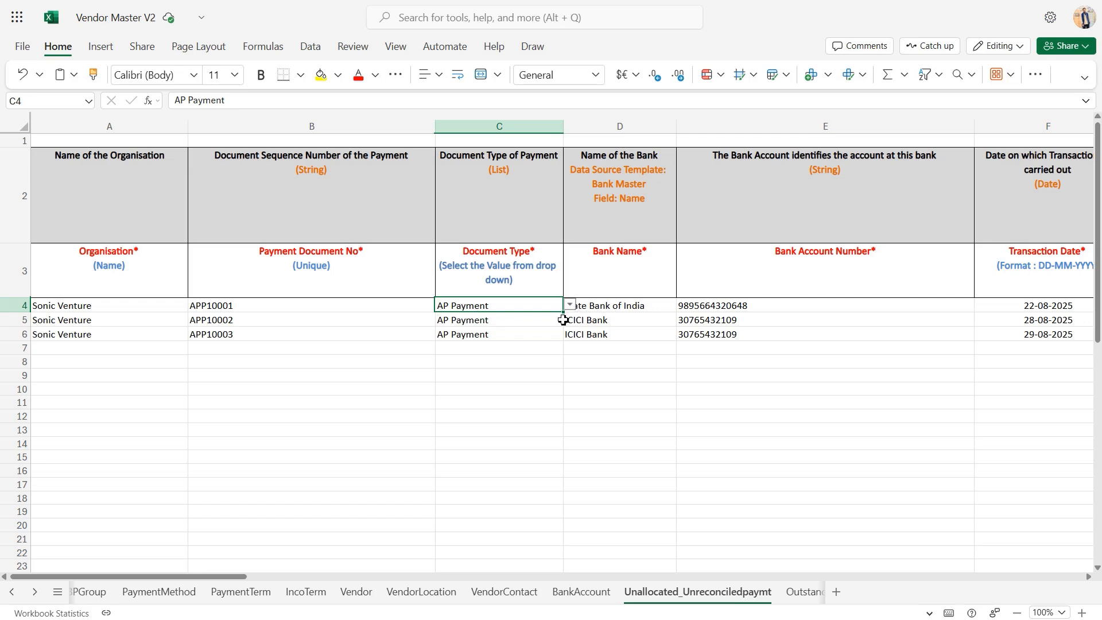
click(636, 316)
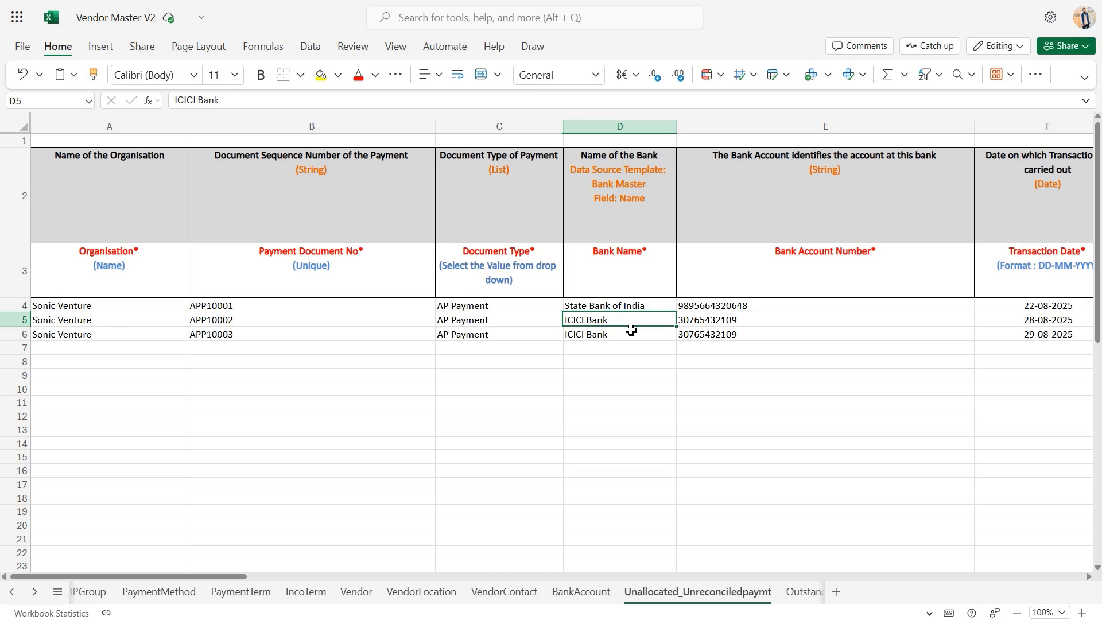
click(781, 315)
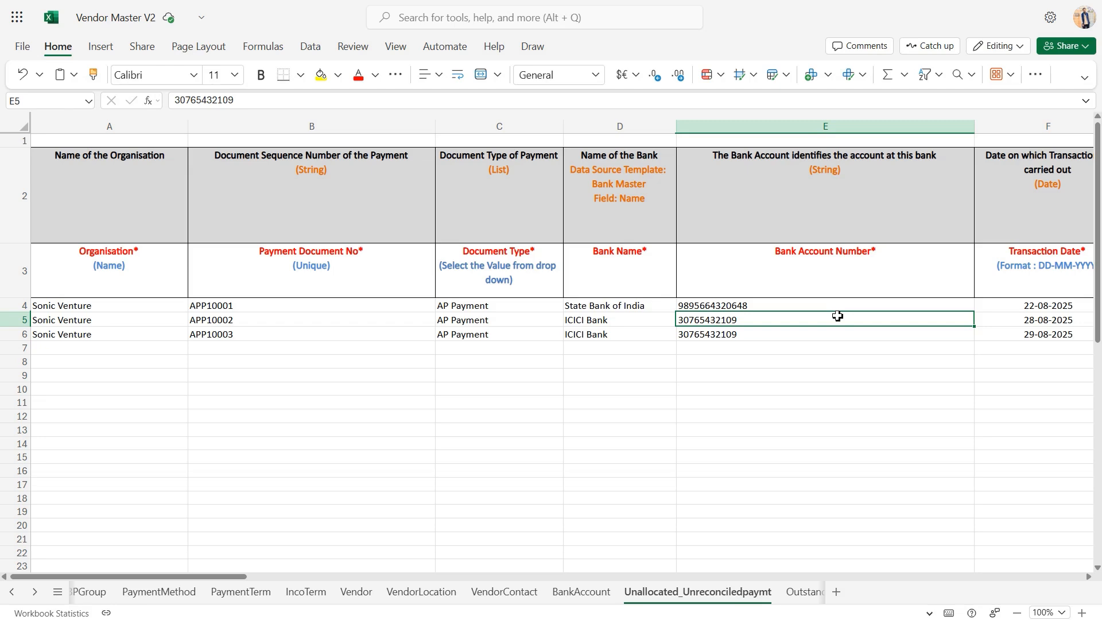
Review the Transaction Date, Account Date, As On Date and Description columns of the unallocated payments sheet
scroll(837, 316, right, 5)
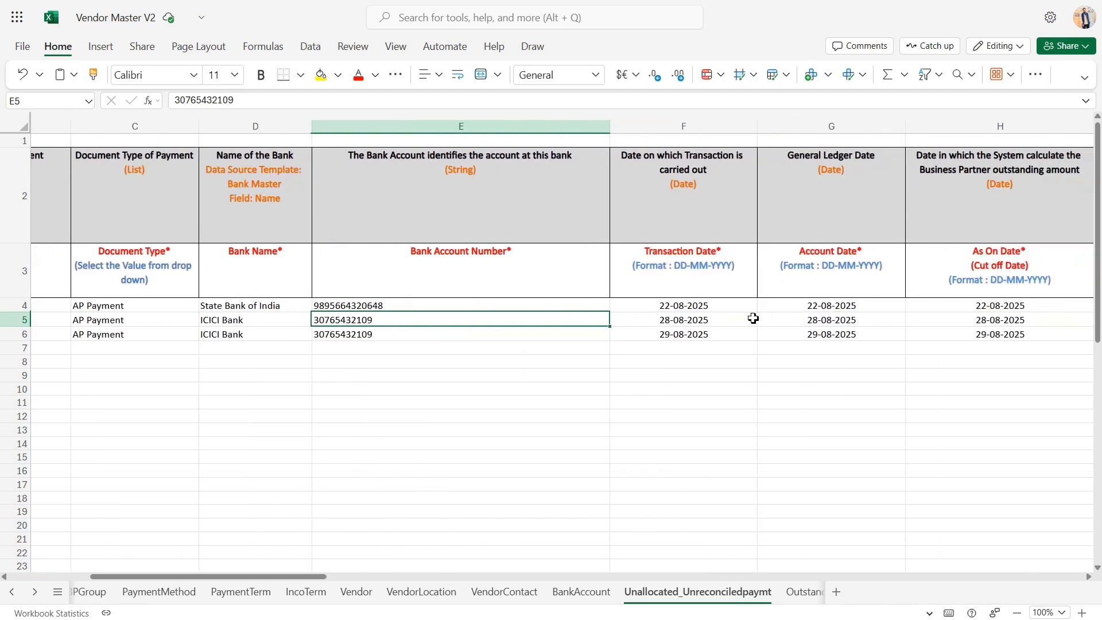
click(741, 311)
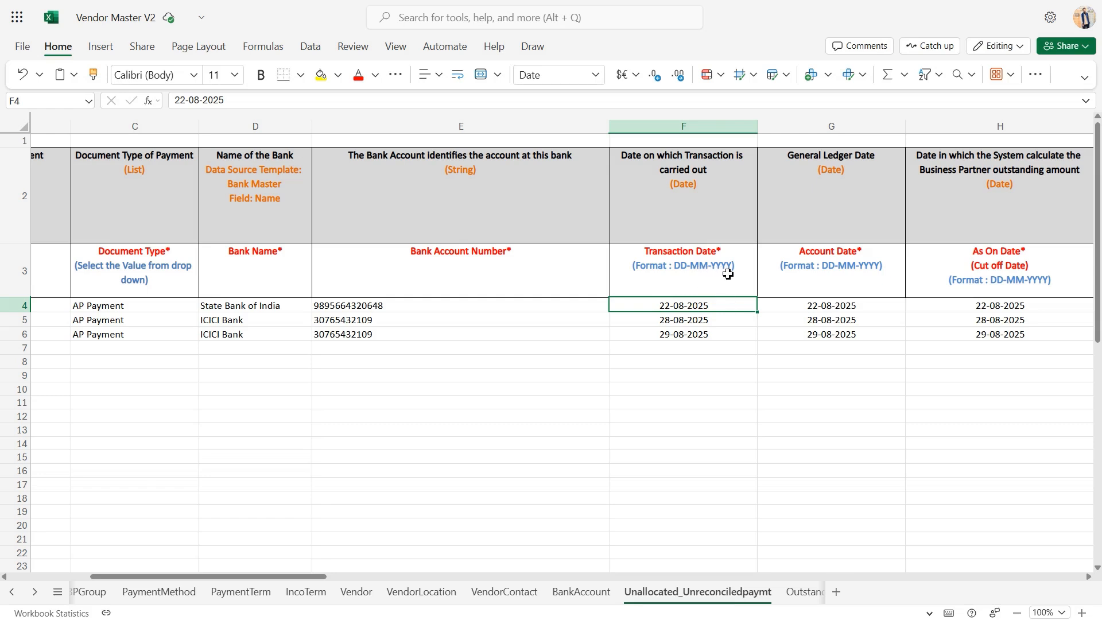
scroll(728, 274, right, 1)
click(769, 307)
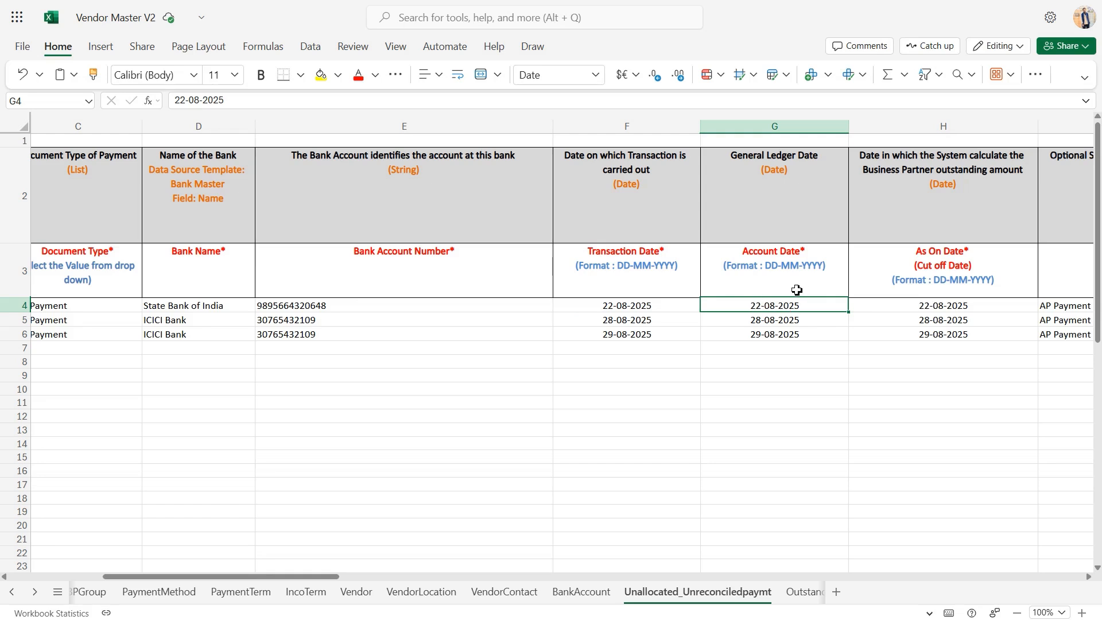
click(880, 330)
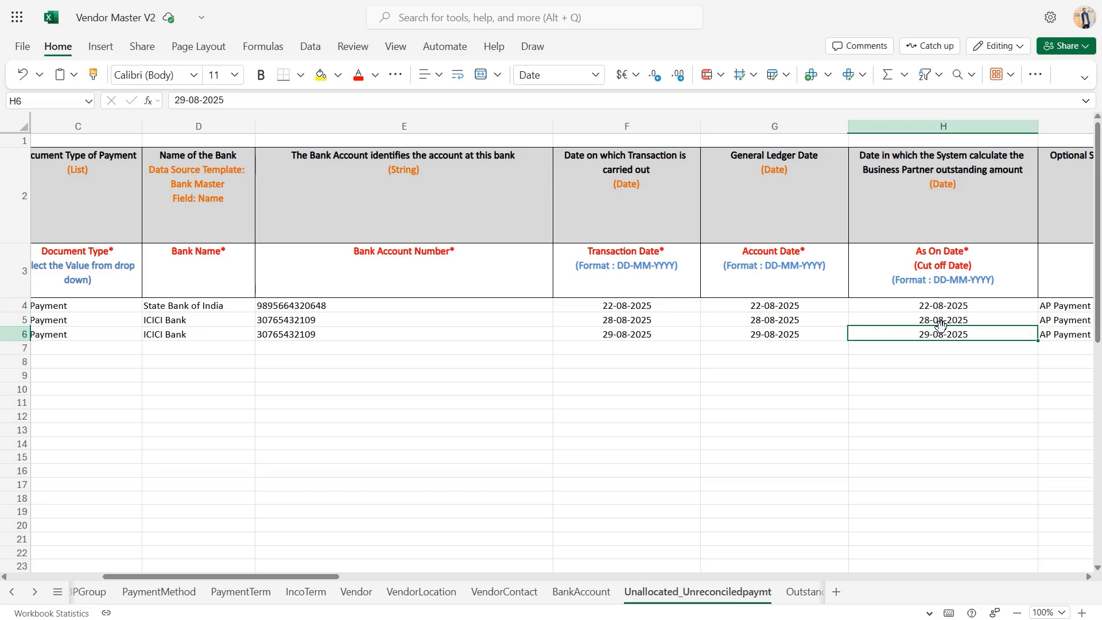
scroll(940, 323, right, 5)
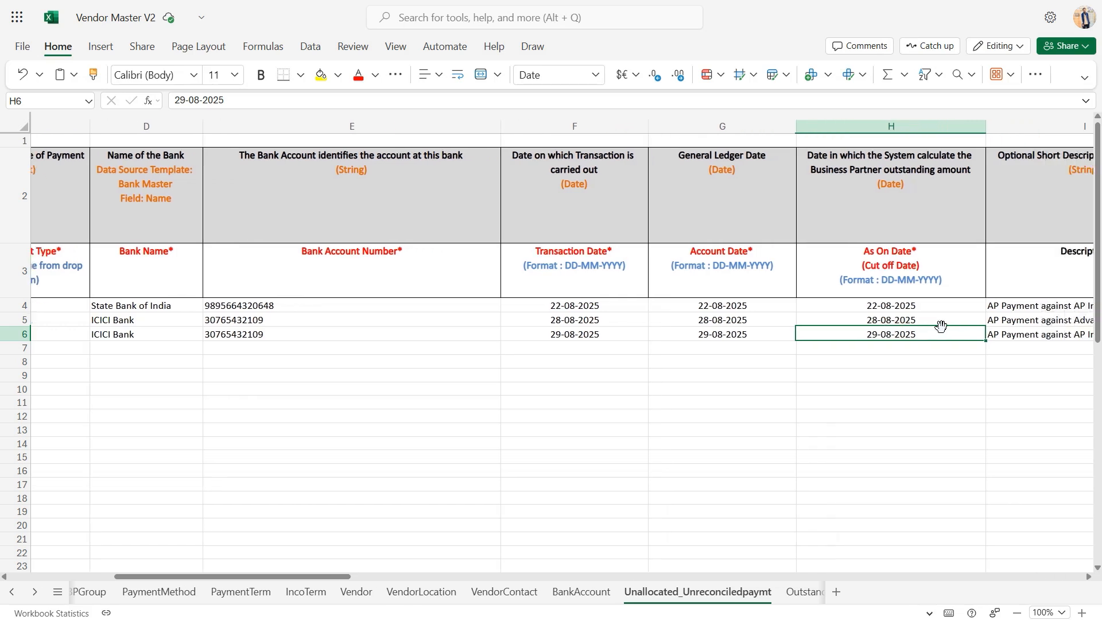
click(747, 318)
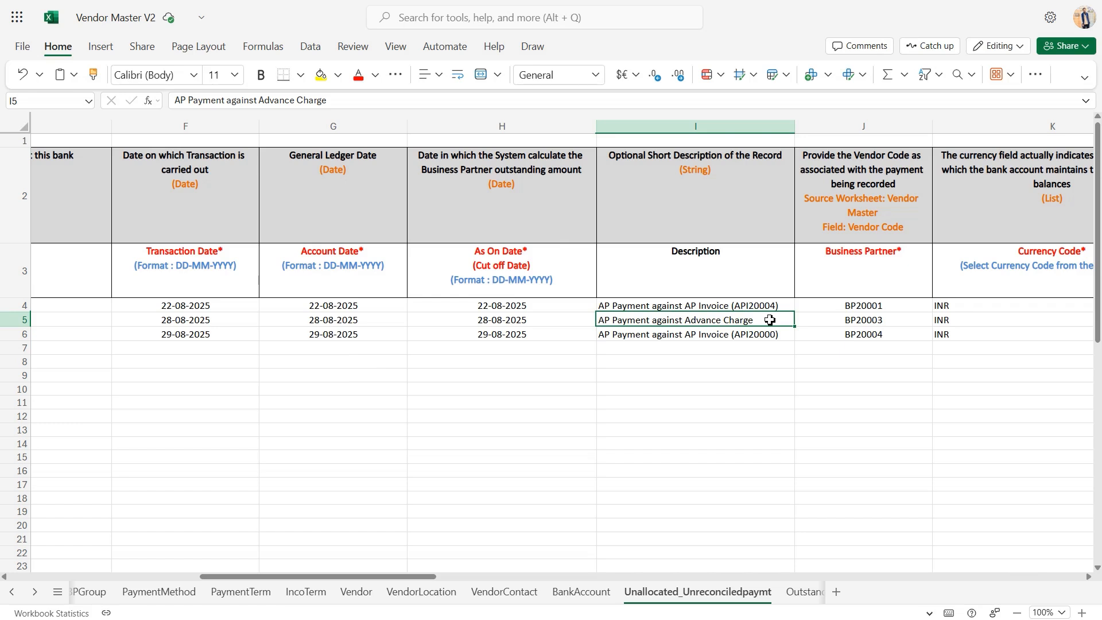
Check the vendor codes selectable as Business Partner for the second payment and the currency codes selectable for the first payment
click(840, 325)
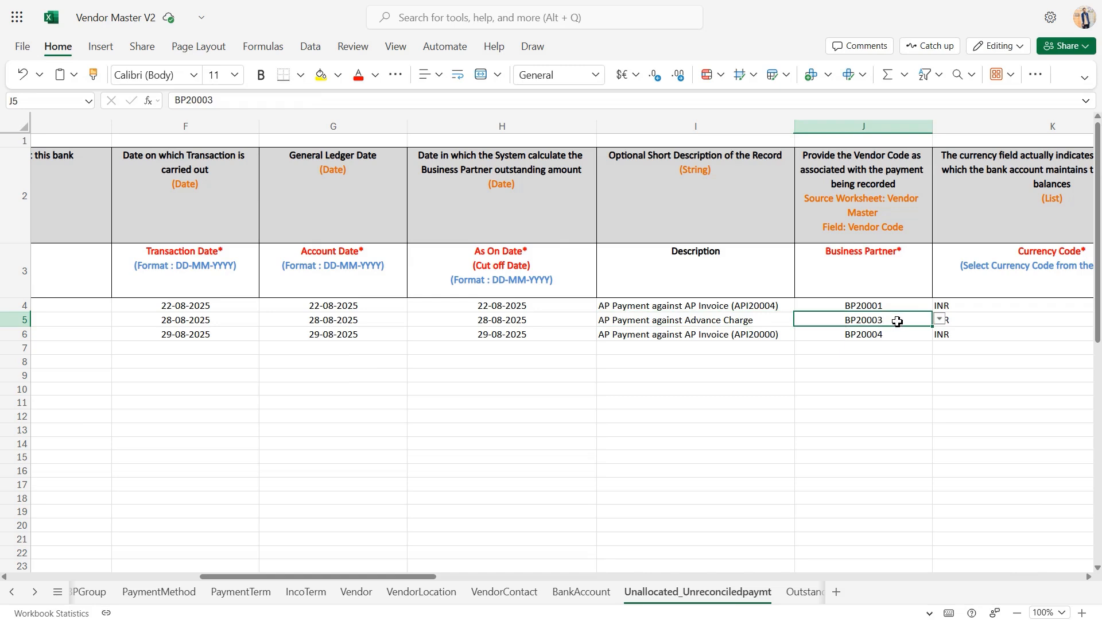
click(939, 320)
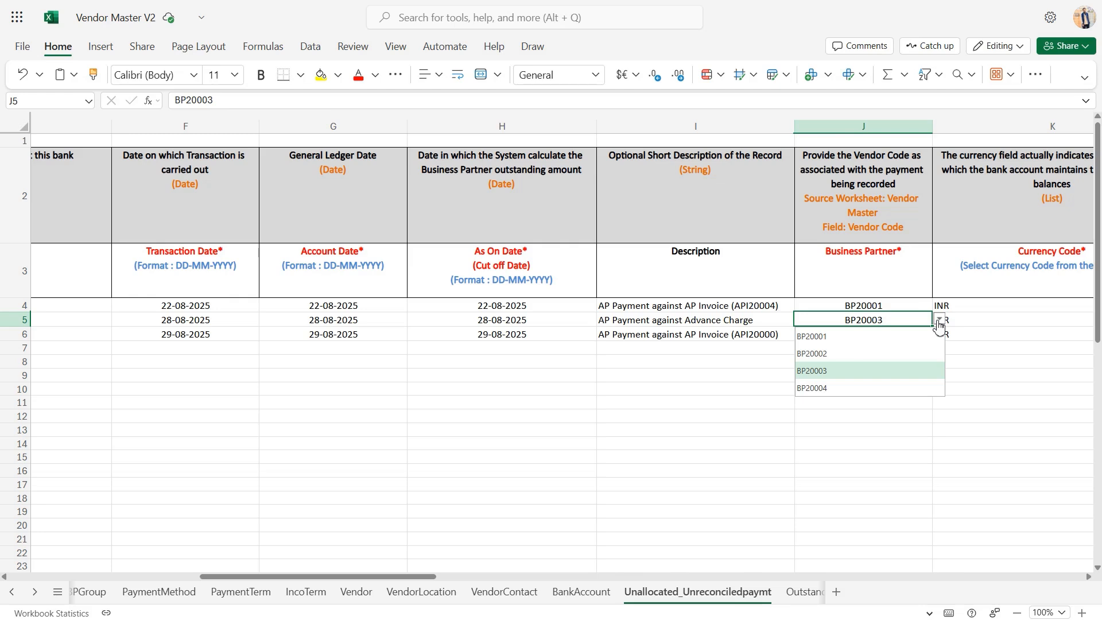
click(939, 323)
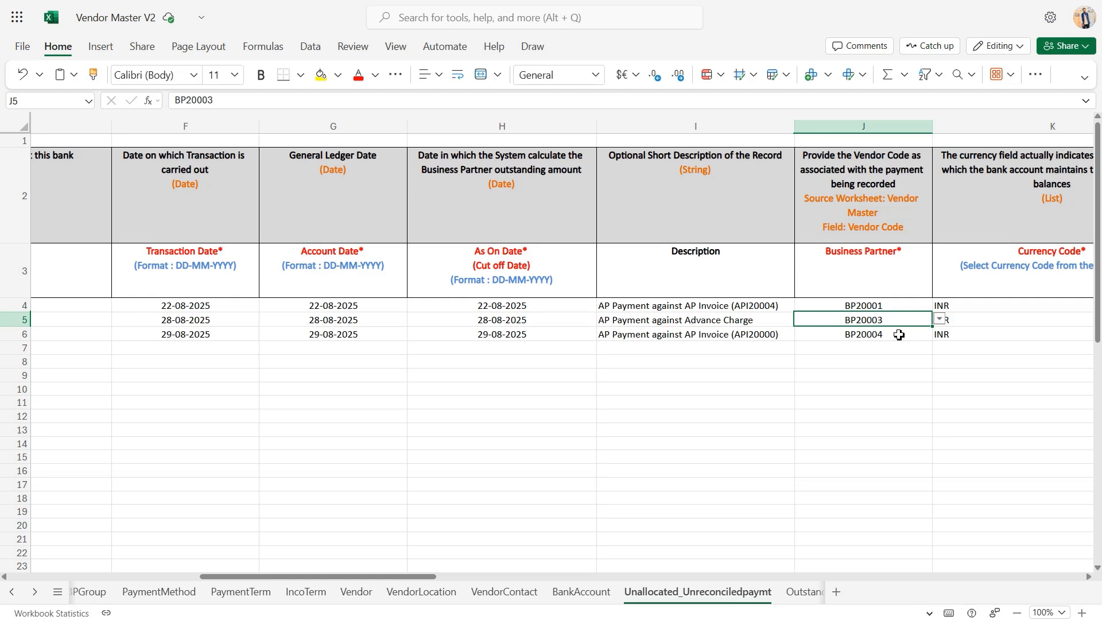
scroll(899, 335, right, 10)
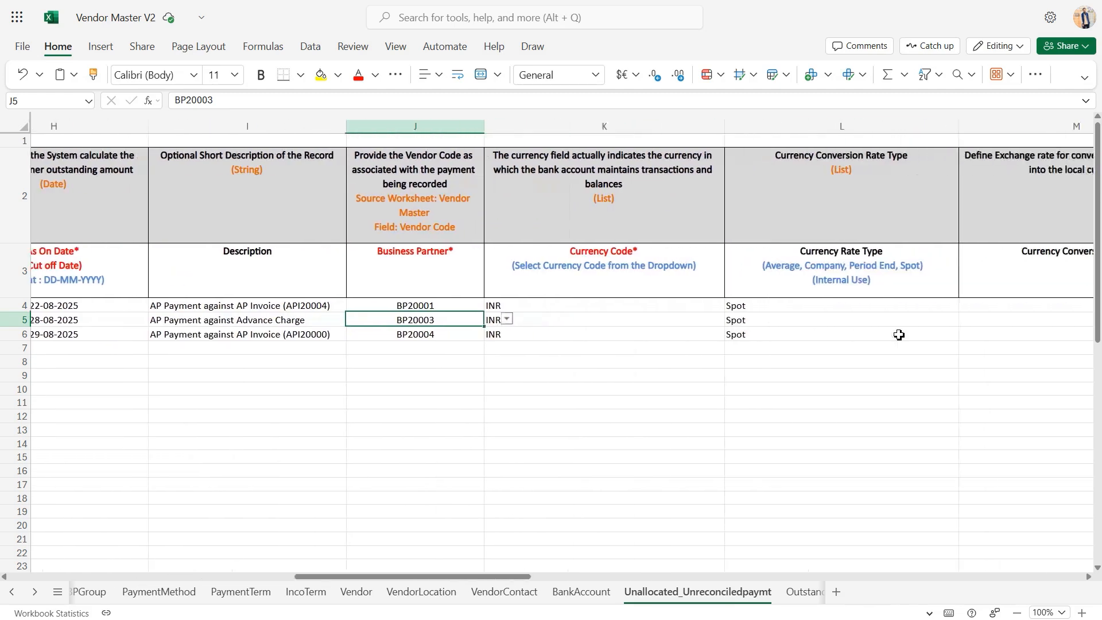
click(511, 308)
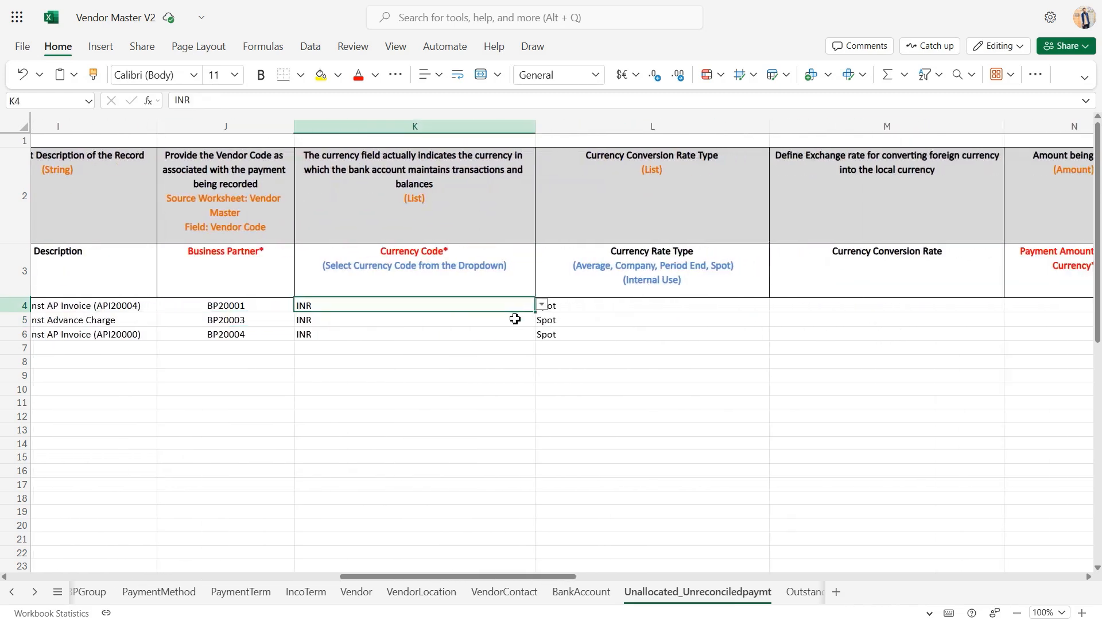
click(542, 307)
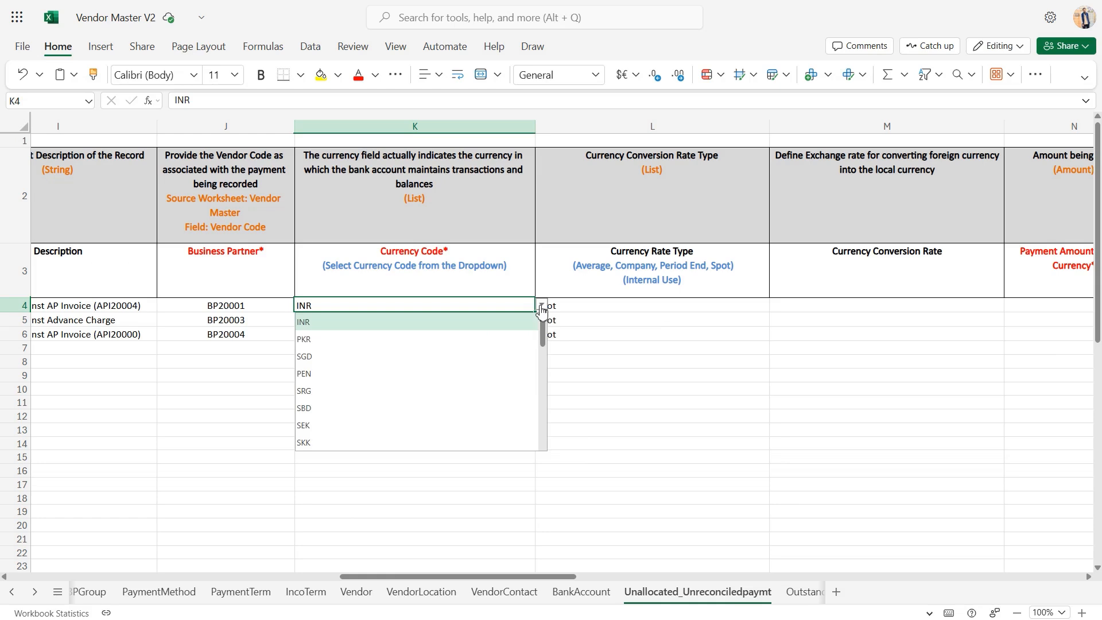
click(541, 309)
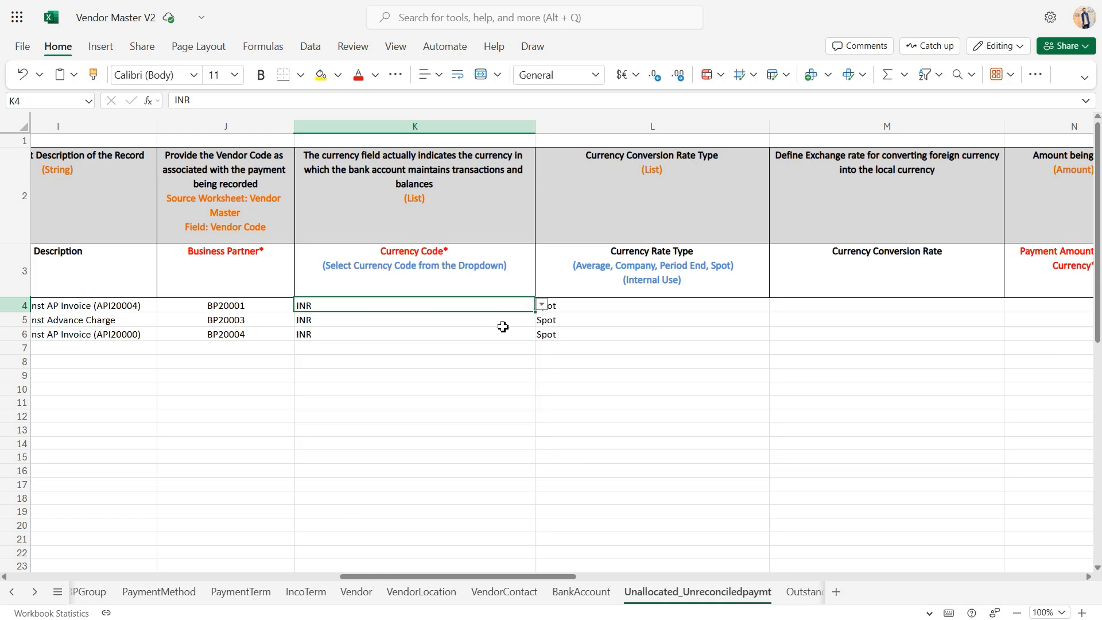
Check the currency rate types selectable for the second payment, and review the Currency Conversion Rate column
click(616, 325)
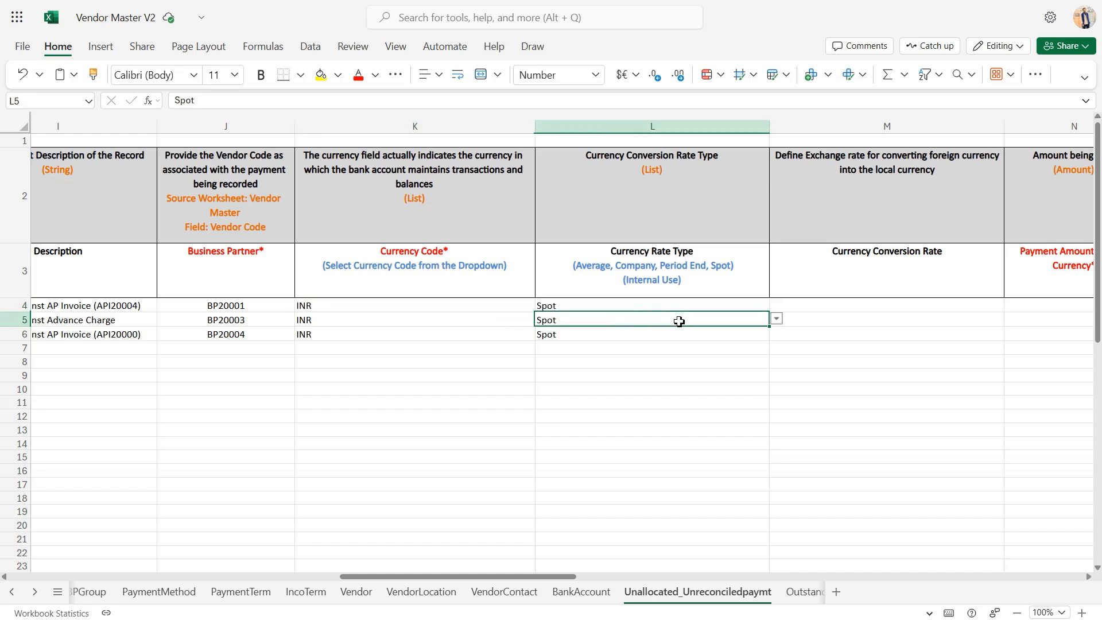
click(777, 319)
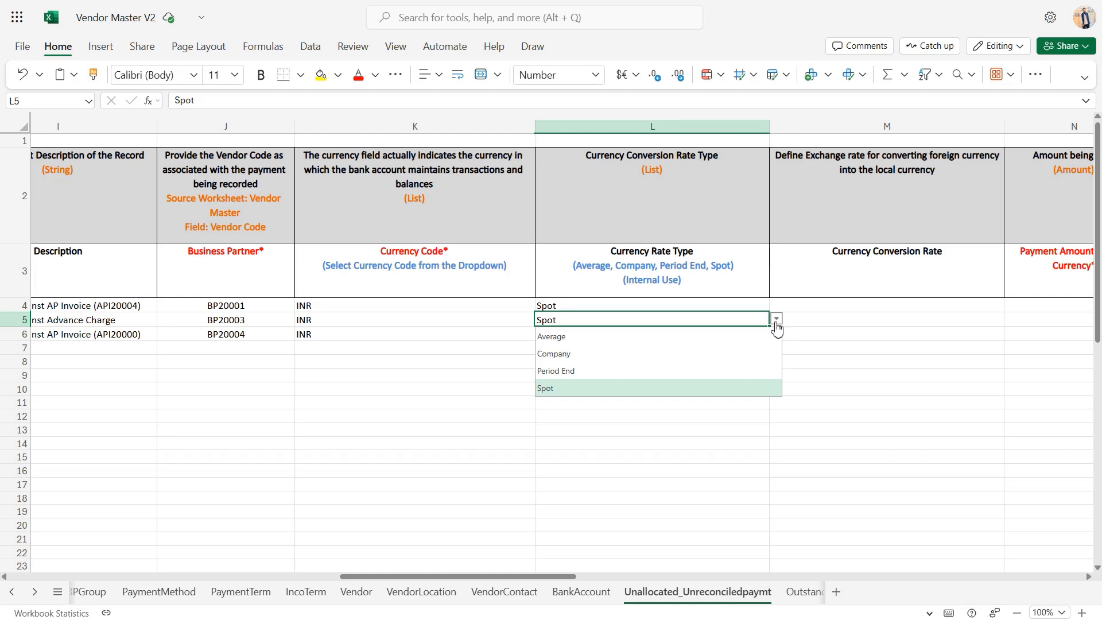
click(777, 320)
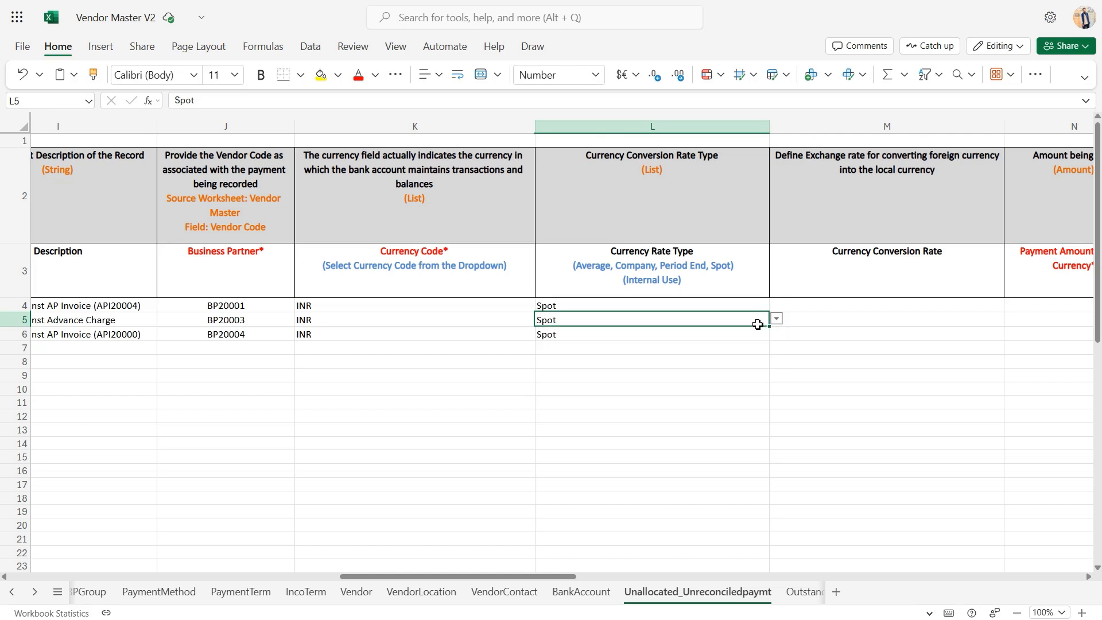
click(844, 315)
Review the payment amount columns in local and document currency, and the Payment Method column
scroll(845, 315, right, 3)
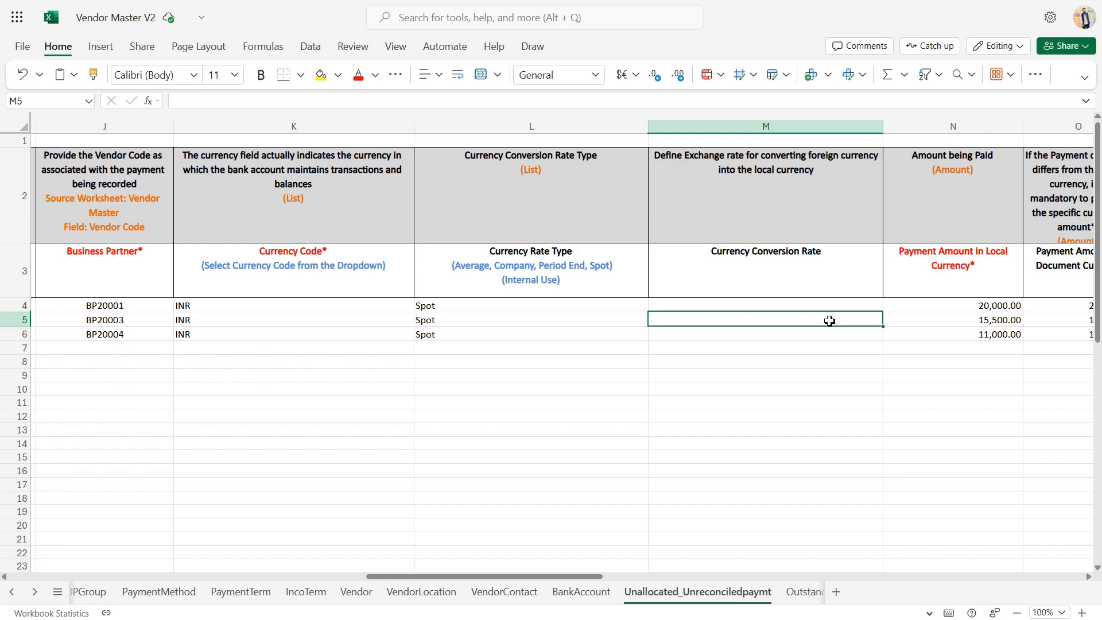
click(939, 320)
scroll(938, 322, right, 5)
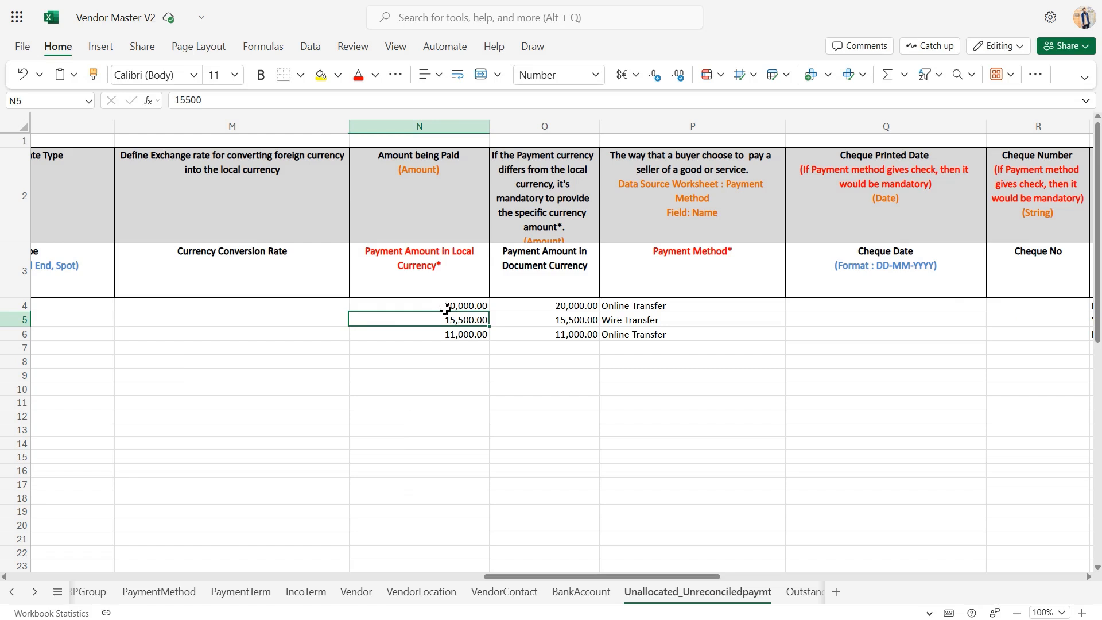
click(568, 319)
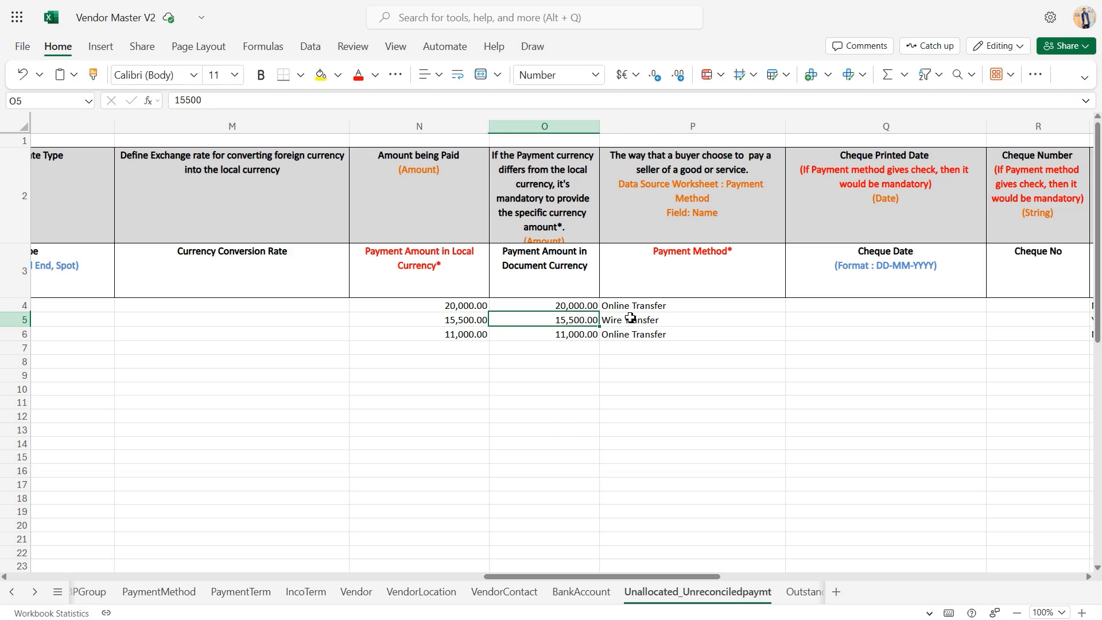
click(674, 319)
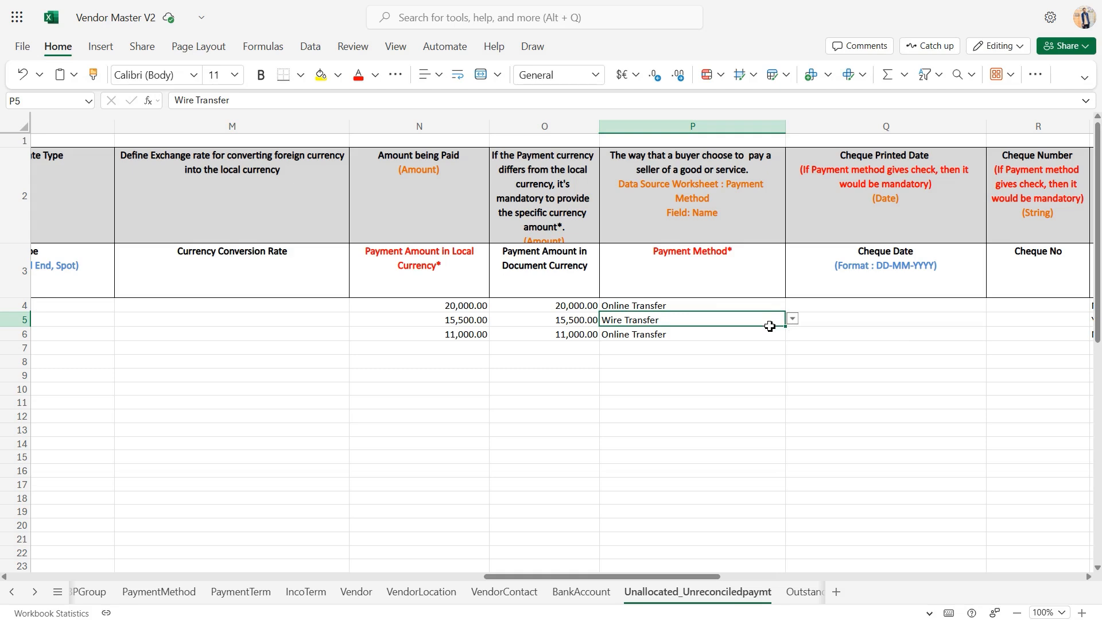
Review the Cheque Date and Cheque No columns of the unallocated payments sheet
scroll(770, 326, right, 2)
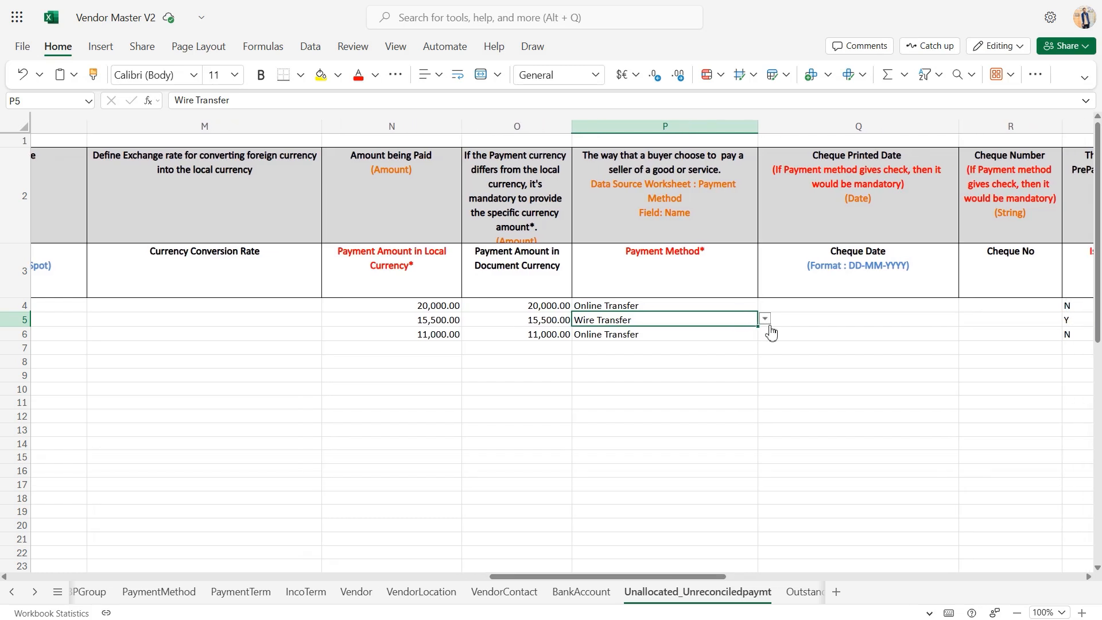
click(844, 310)
scroll(844, 311, right, 10)
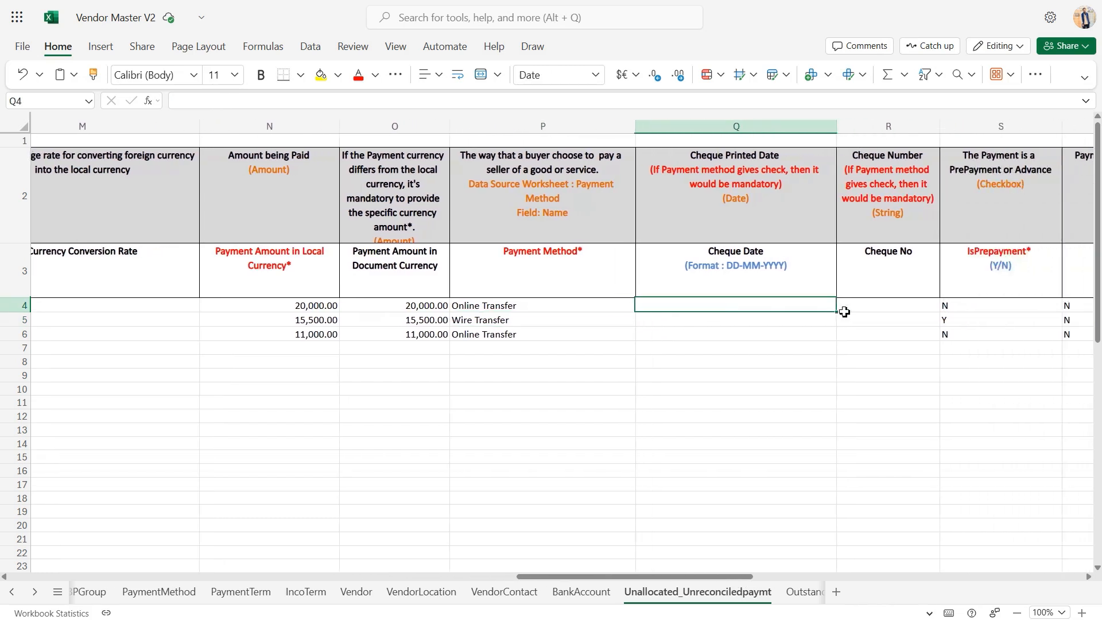
scroll(844, 312, right, 3)
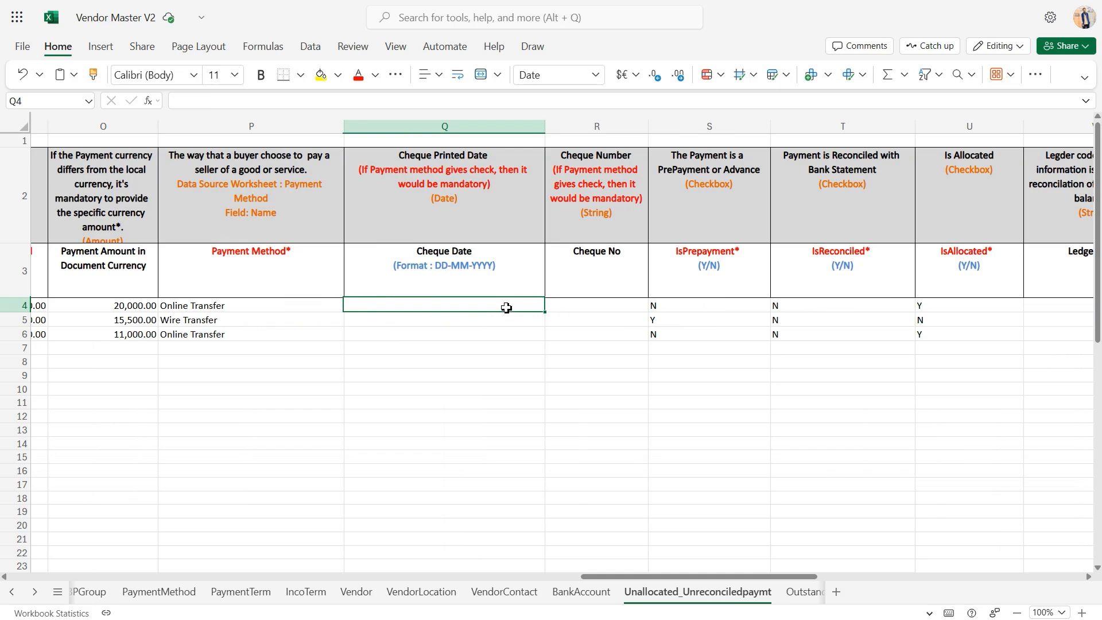
click(596, 311)
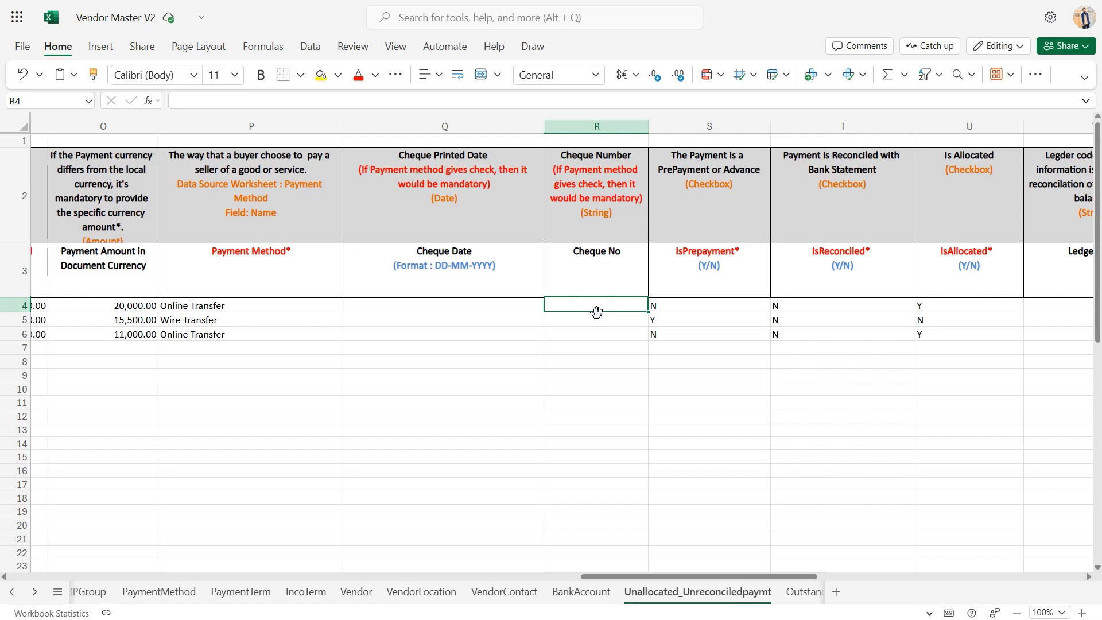
Review the IsPrepayment, IsReconciled and IsAllocated flag columns and the Ledger Code column of the unallocated payments sheet
click(730, 316)
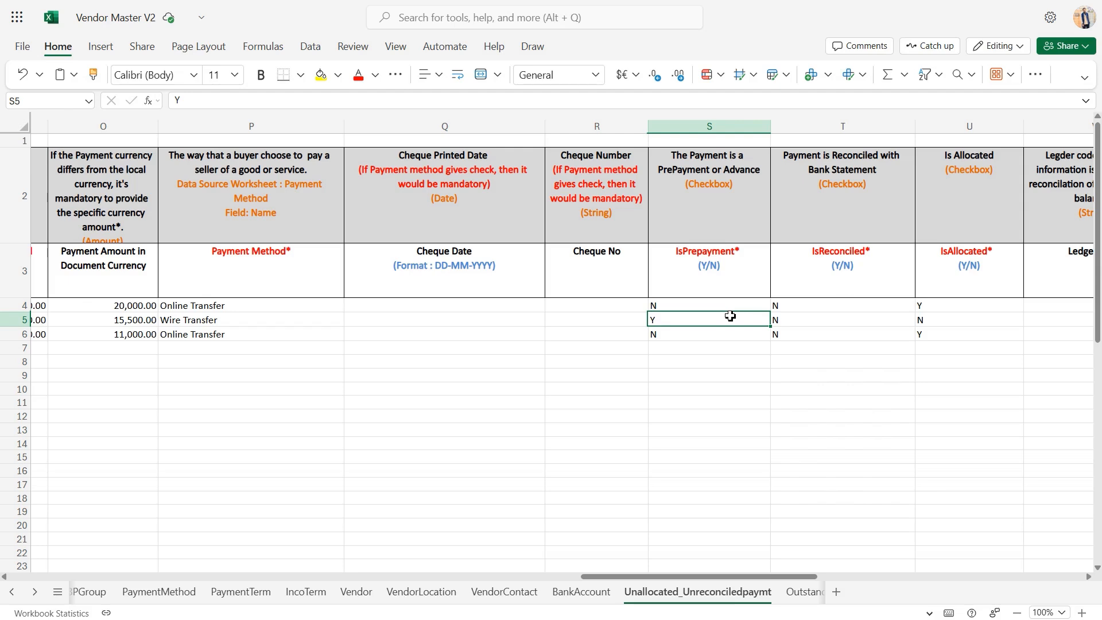
click(846, 301)
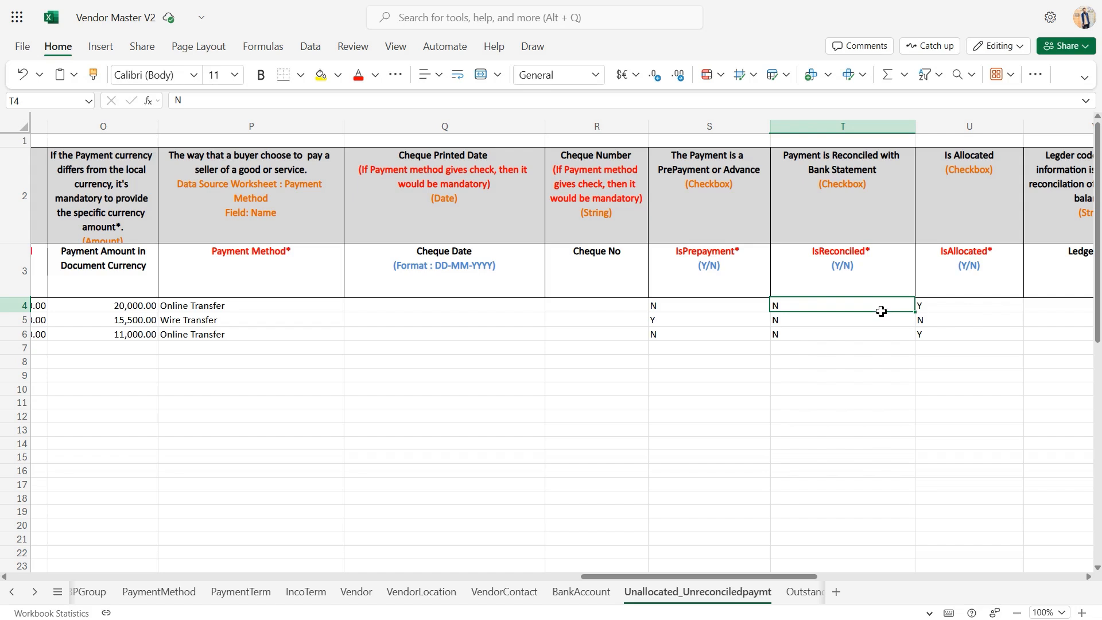
click(948, 318)
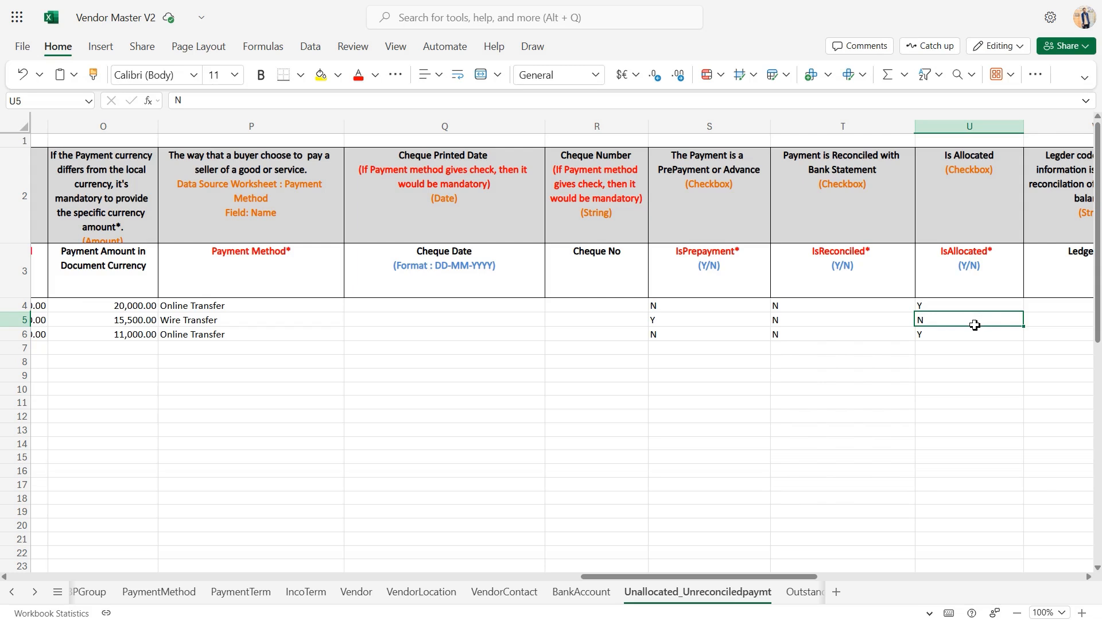
scroll(975, 325, right, 3)
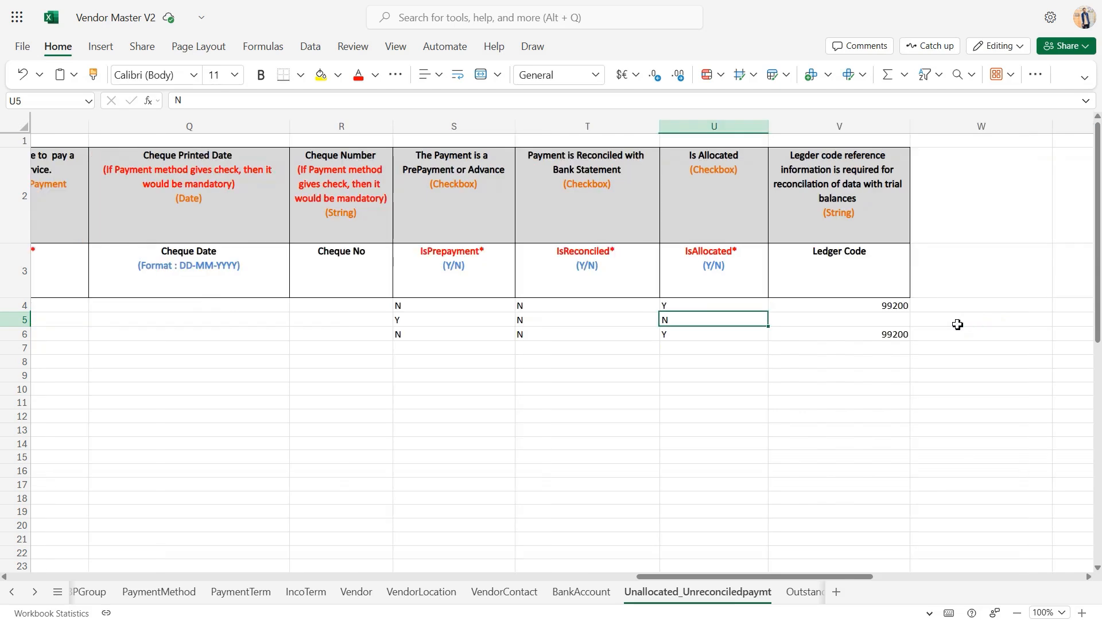
click(876, 315)
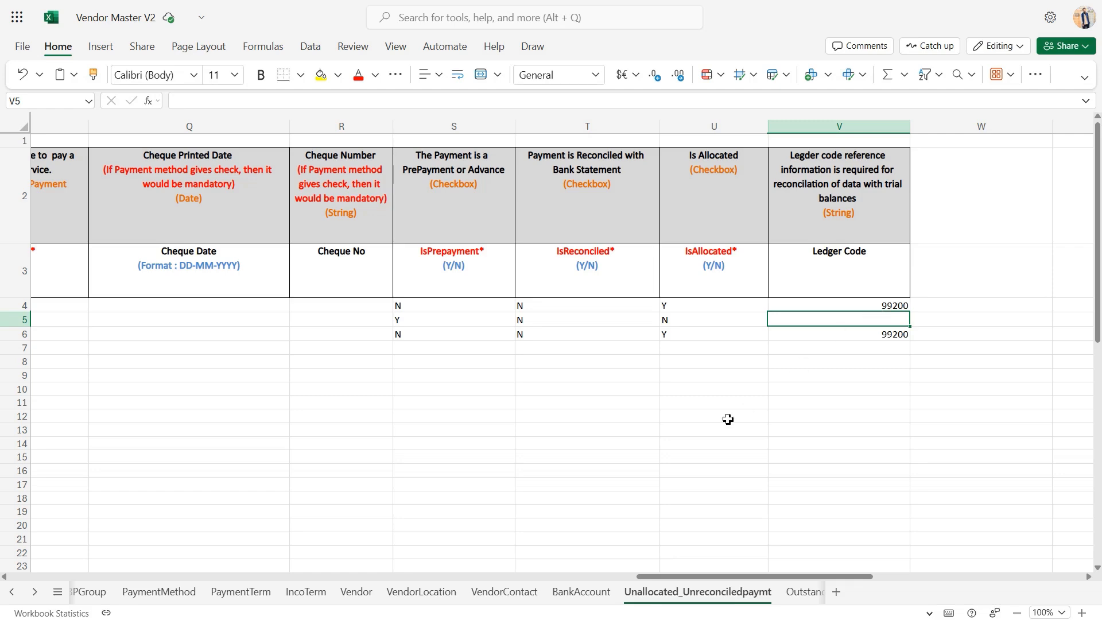
Open the Outstanding_PayableInvoices sheet and review its Organisation column
scroll(728, 419, left, 6)
scroll(728, 419, left, 3)
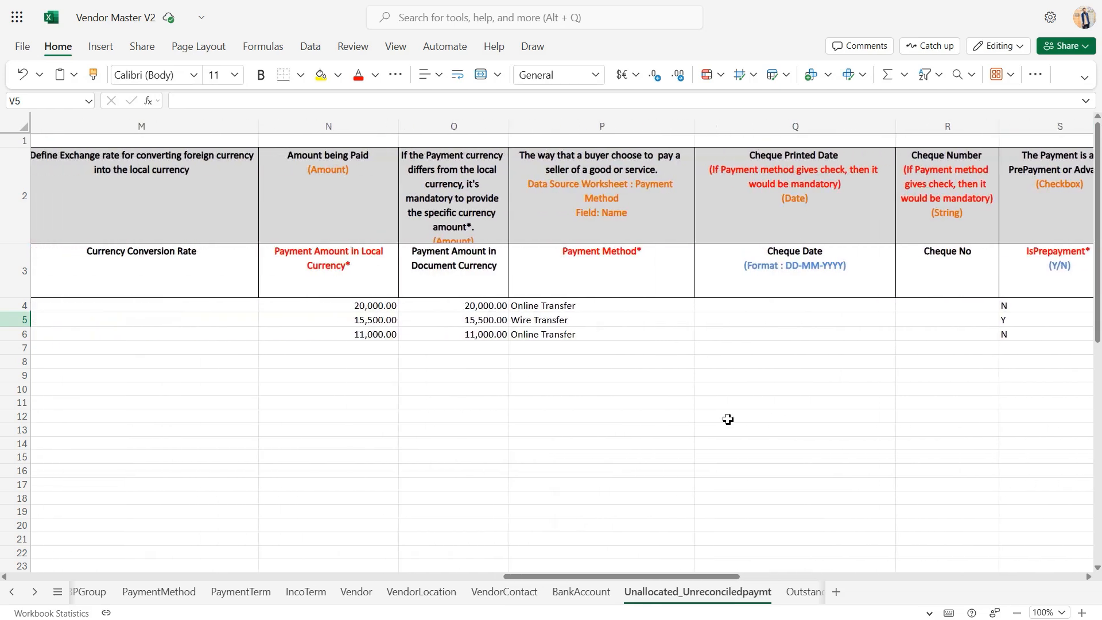
scroll(728, 419, left, 1)
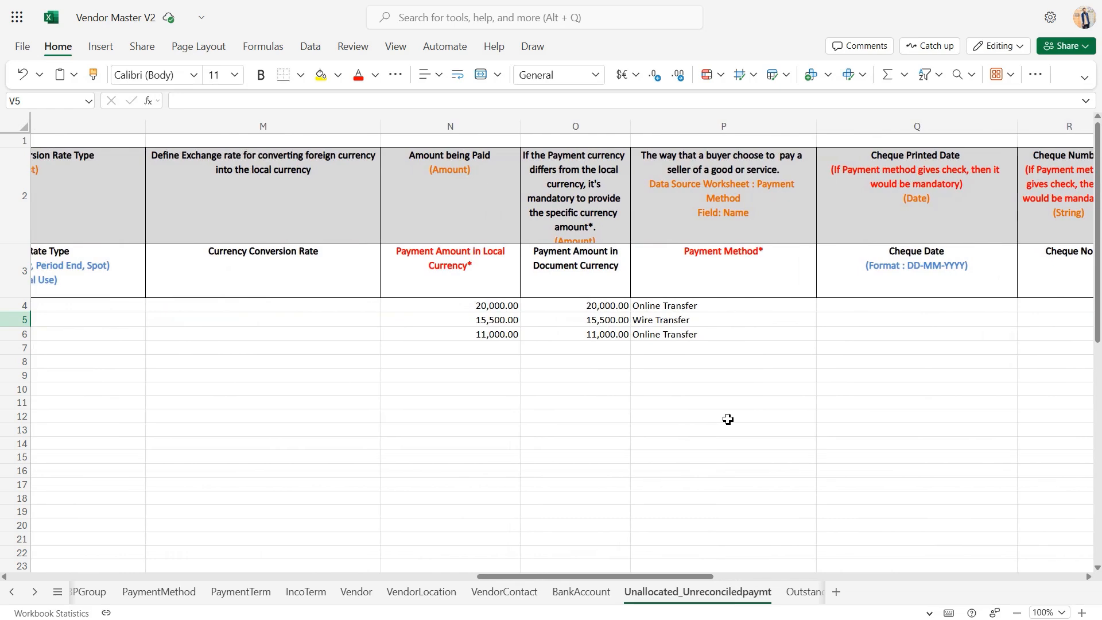
scroll(728, 419, left, 3)
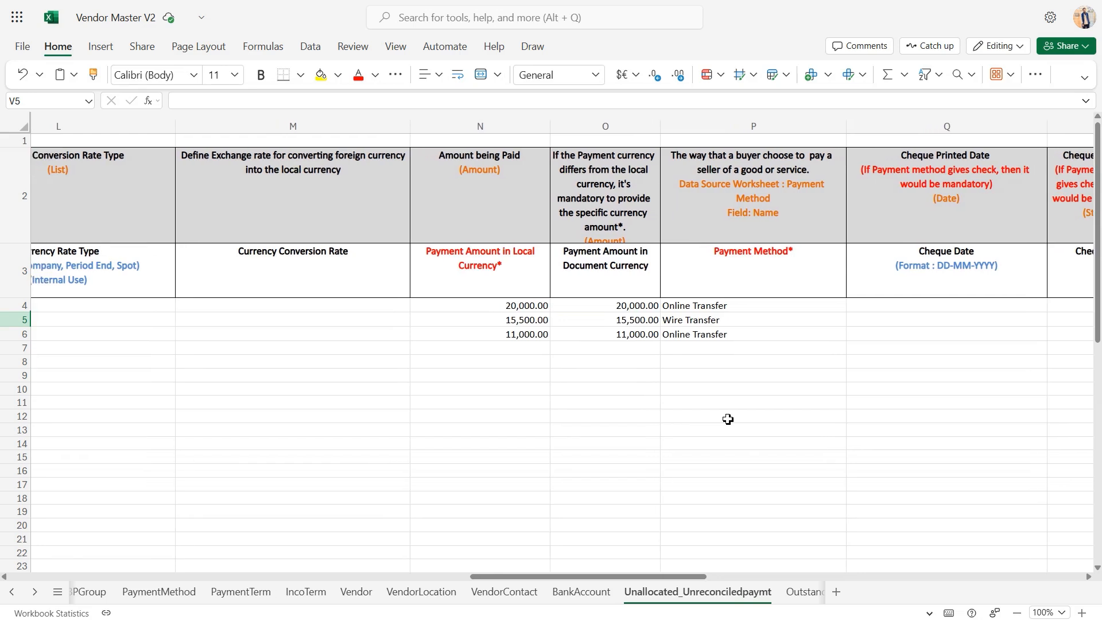
scroll(728, 419, left, 5)
scroll(728, 419, down, 1)
scroll(728, 419, up, 1)
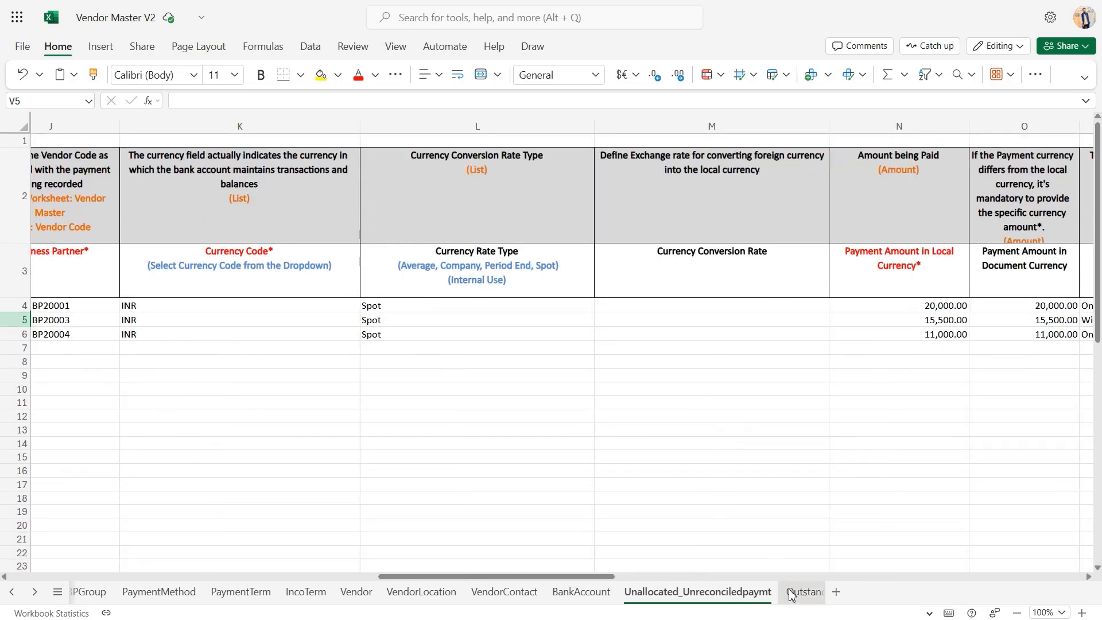
scroll(792, 596, right, 1)
scroll(791, 596, right, 5)
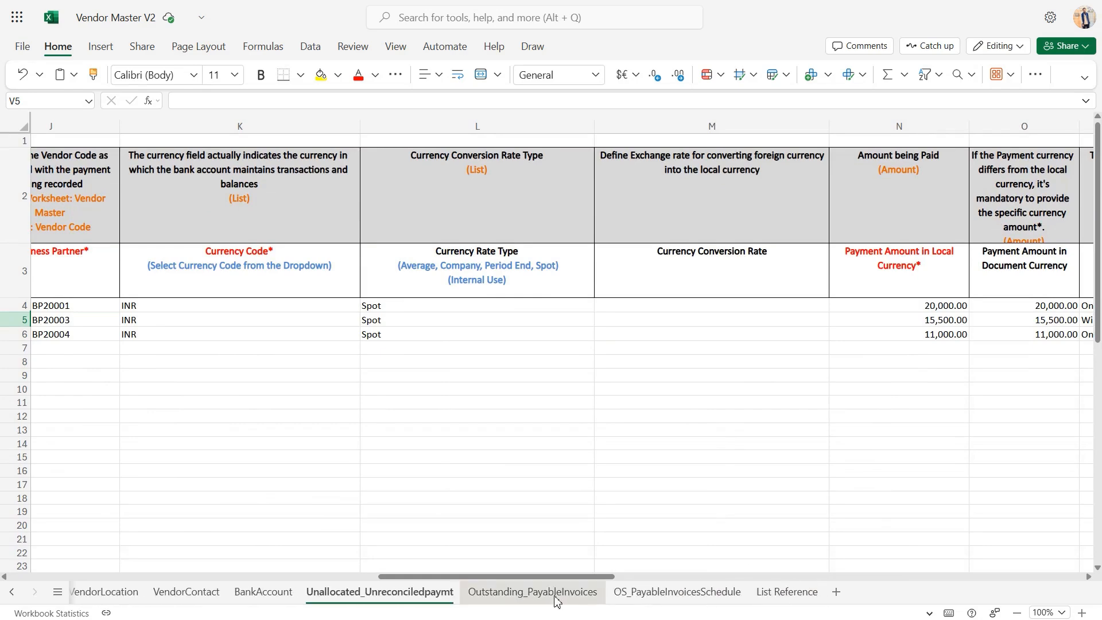
click(533, 592)
scroll(454, 481, left, 6)
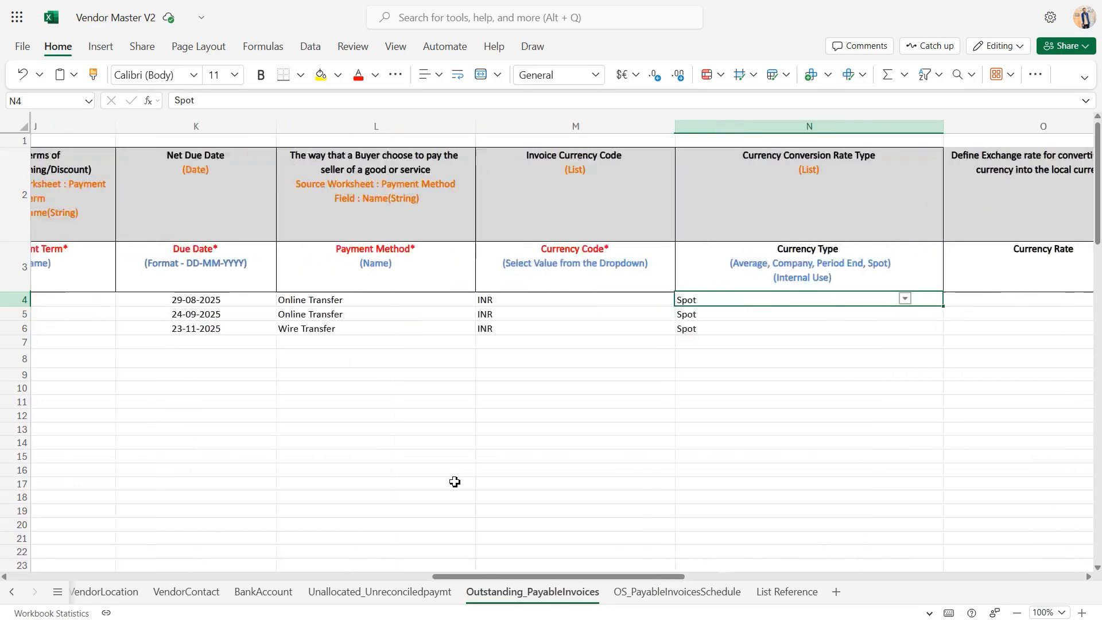
scroll(455, 481, left, 8)
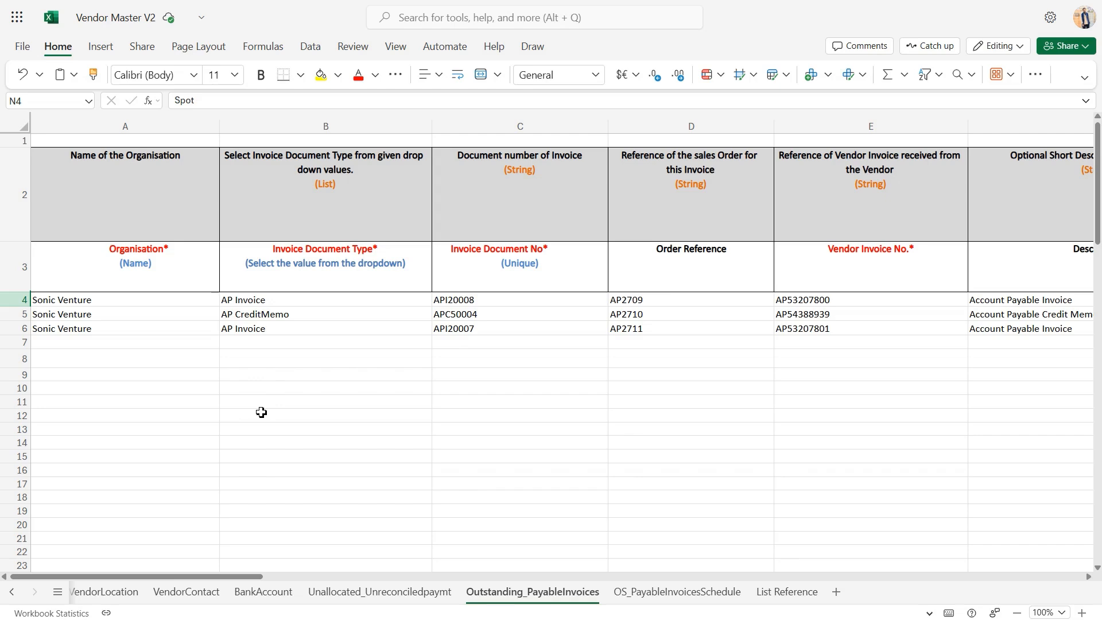
click(174, 308)
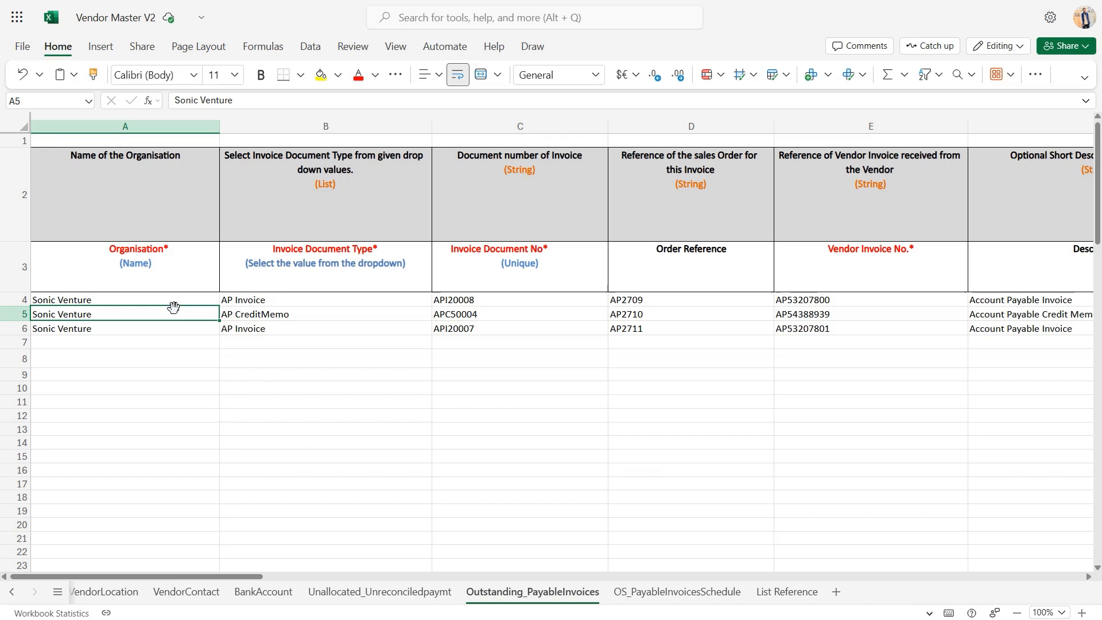
Check the invoice document types selectable for the second invoice, and review the Invoice Document No column
click(315, 318)
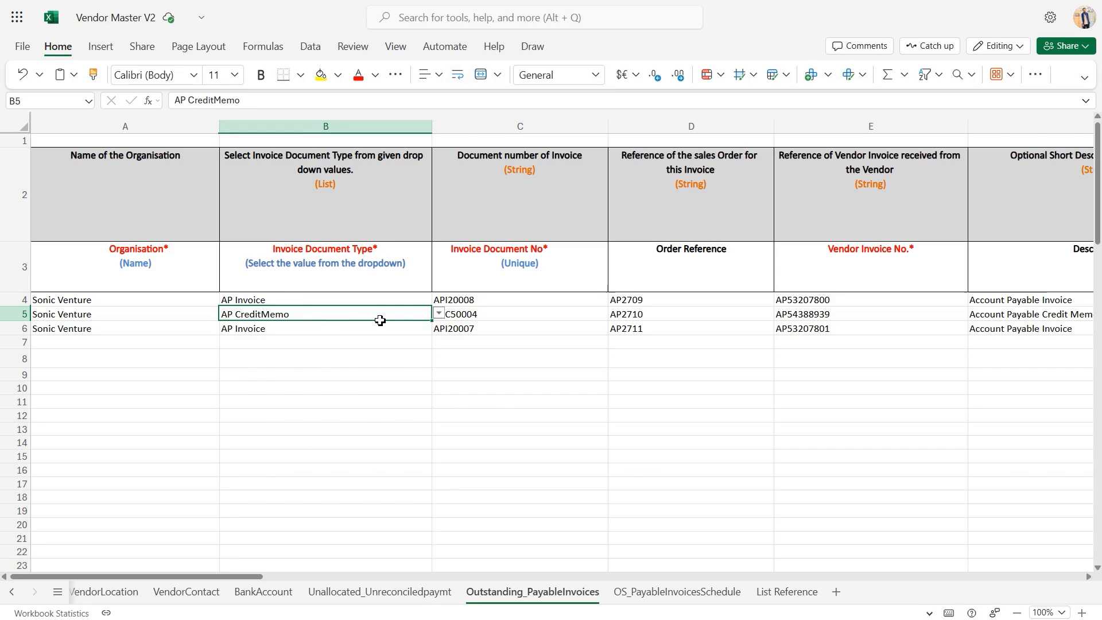
click(439, 316)
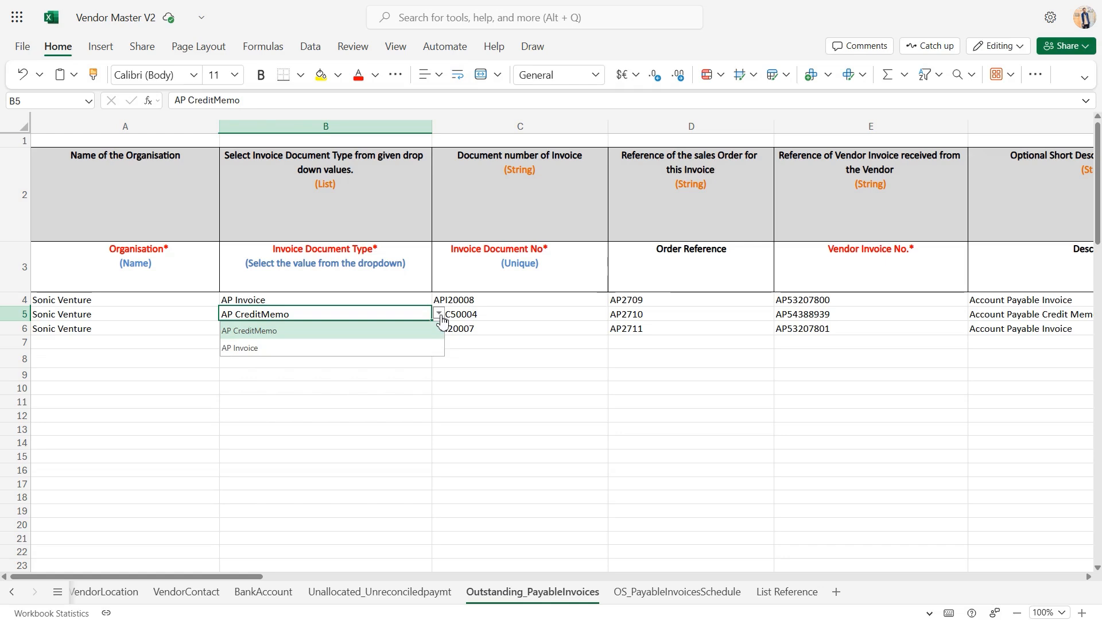
click(439, 316)
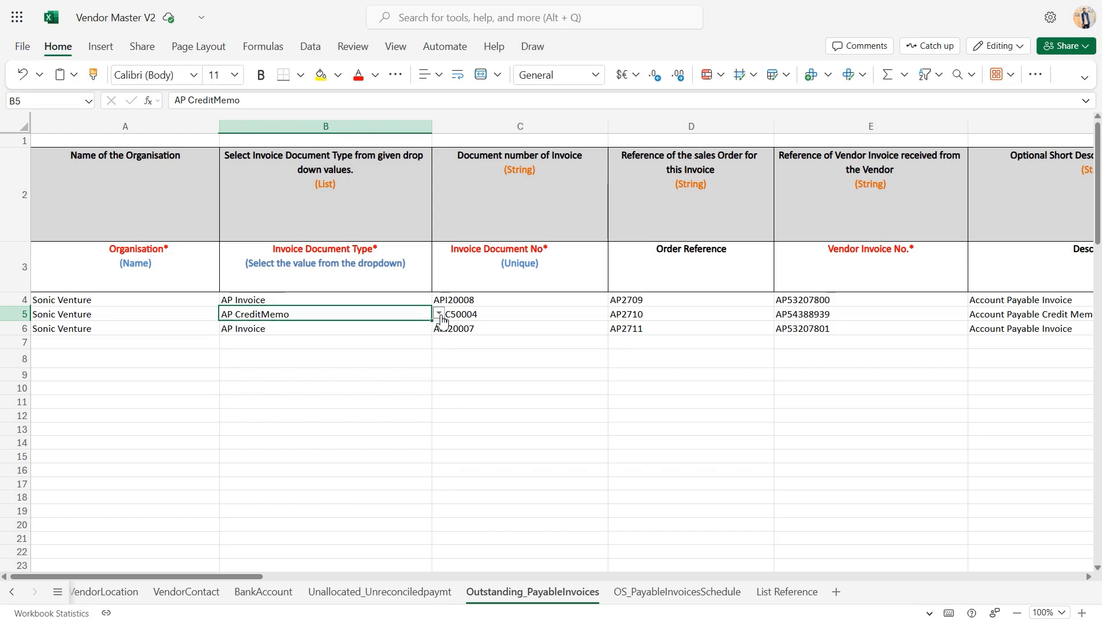
click(544, 316)
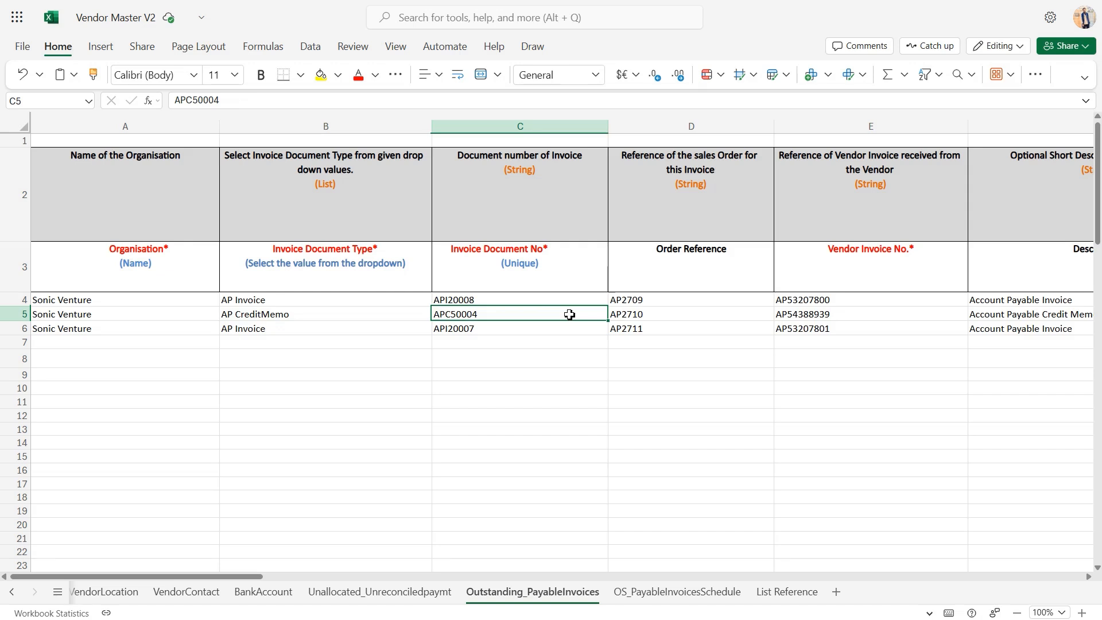
Review the Invoice Document No, Order Reference and Vendor Invoice No. columns of the outstanding payable invoices sheet
click(514, 298)
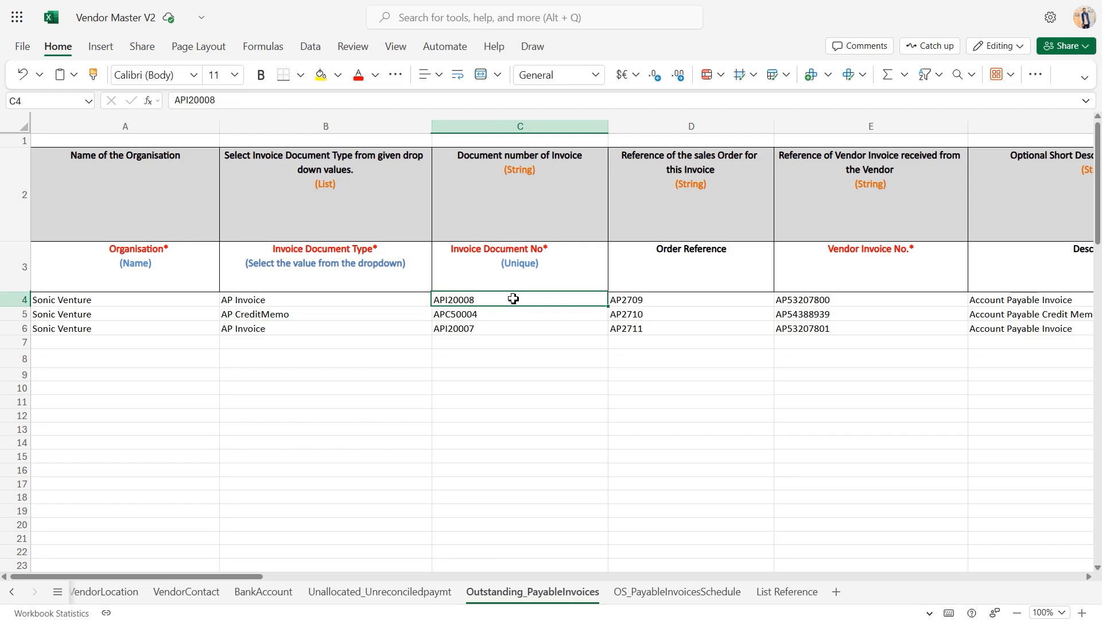
click(664, 310)
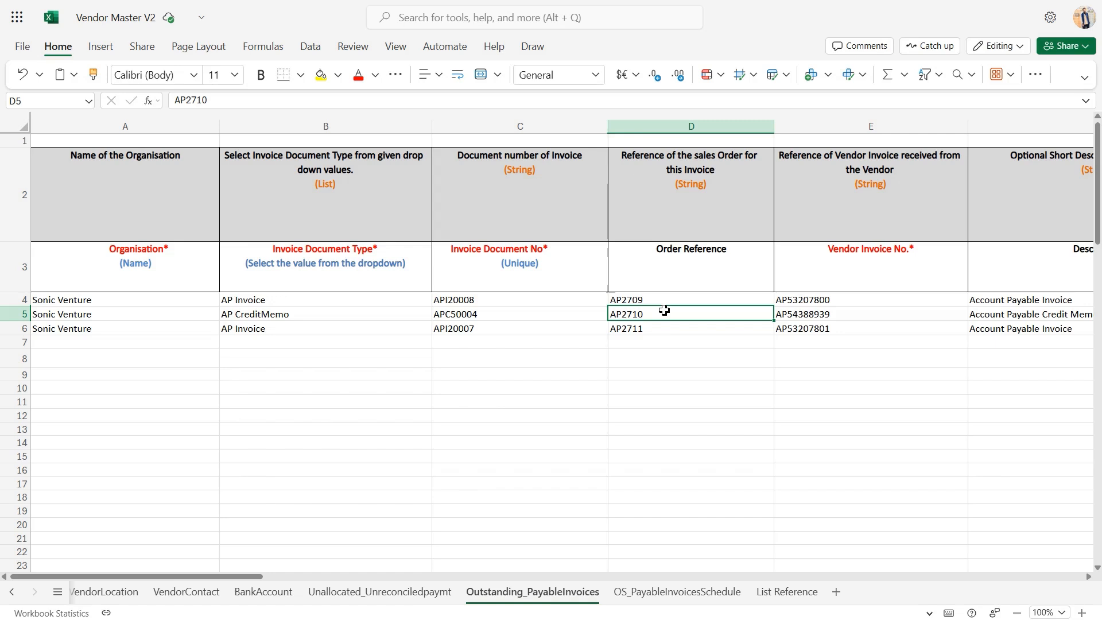
click(864, 331)
Review the Description, Date Invoice and Account Date columns of the outstanding payable invoices
scroll(871, 330, right, 2)
scroll(871, 330, right, 1)
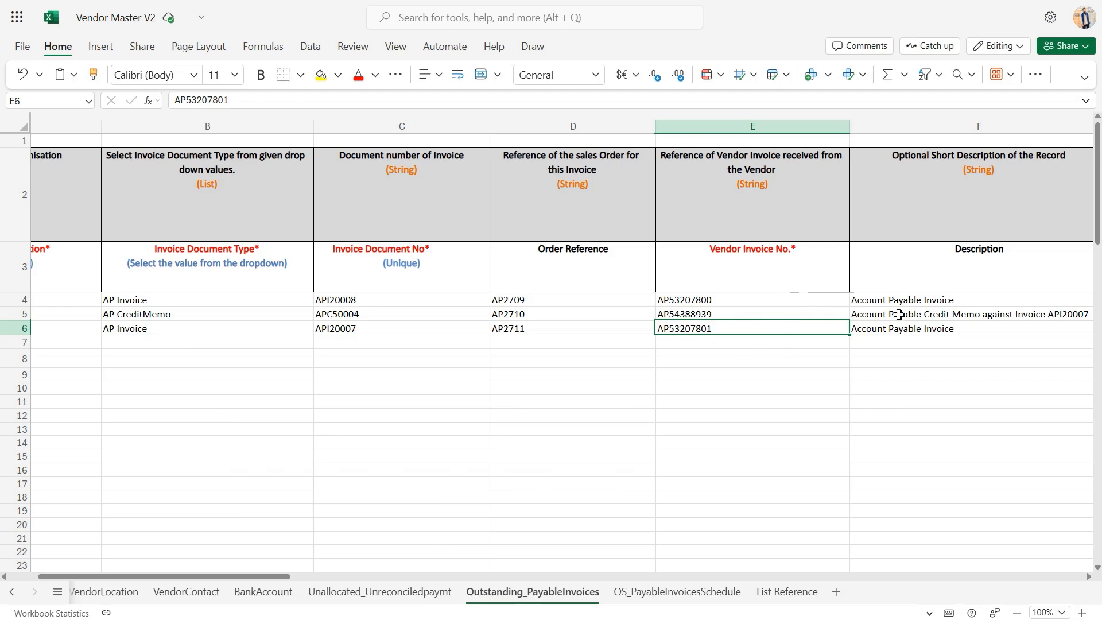
scroll(903, 314, right, 5)
click(825, 302)
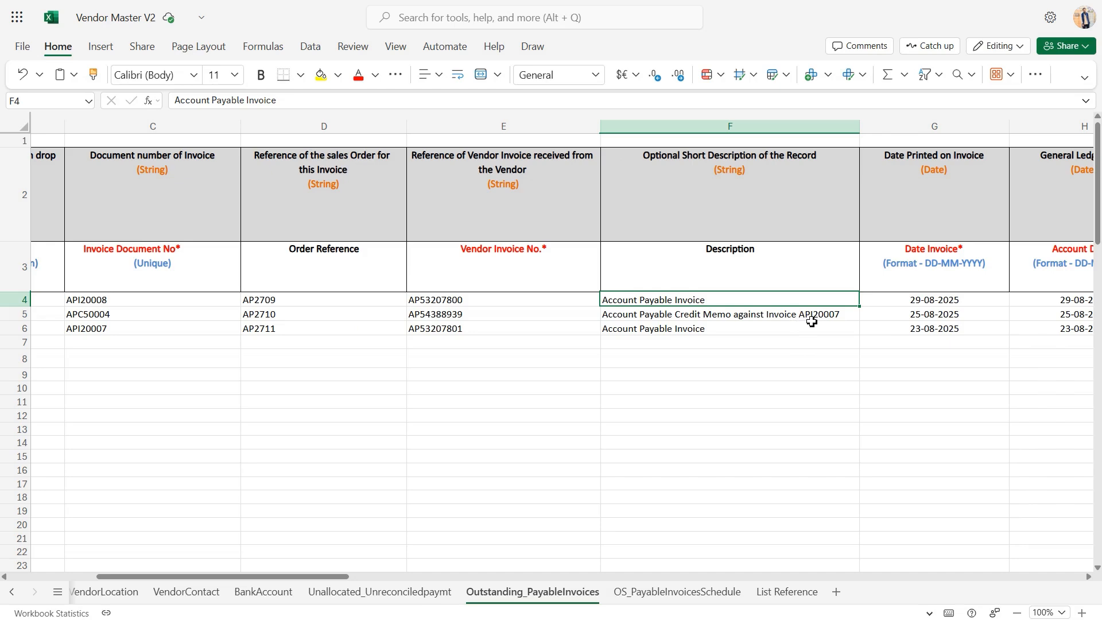
scroll(812, 321, right, 5)
click(652, 302)
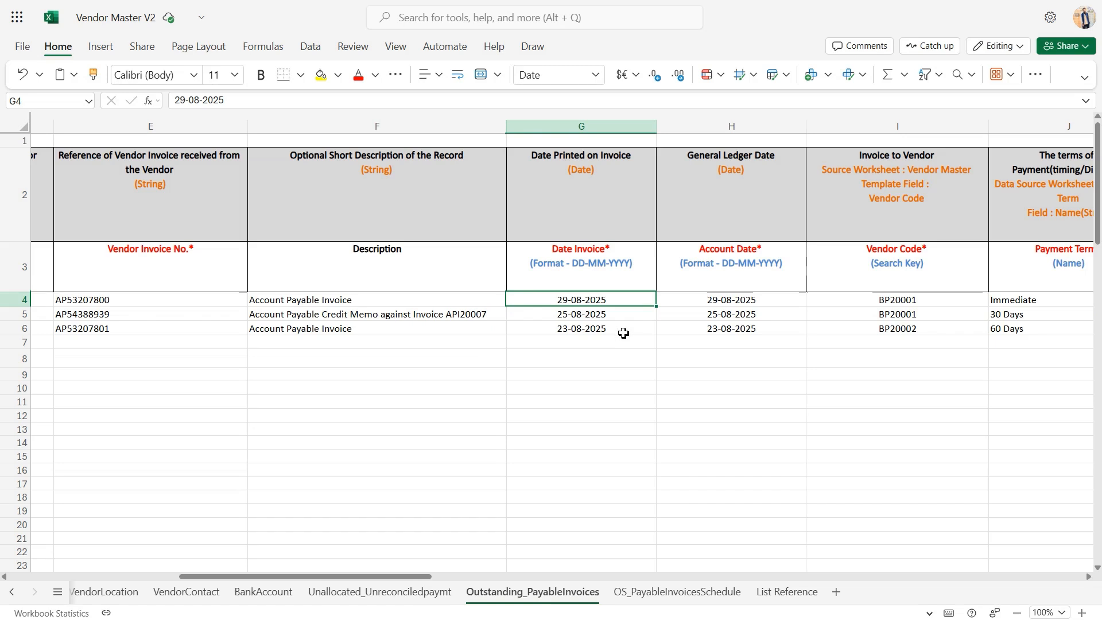
click(712, 305)
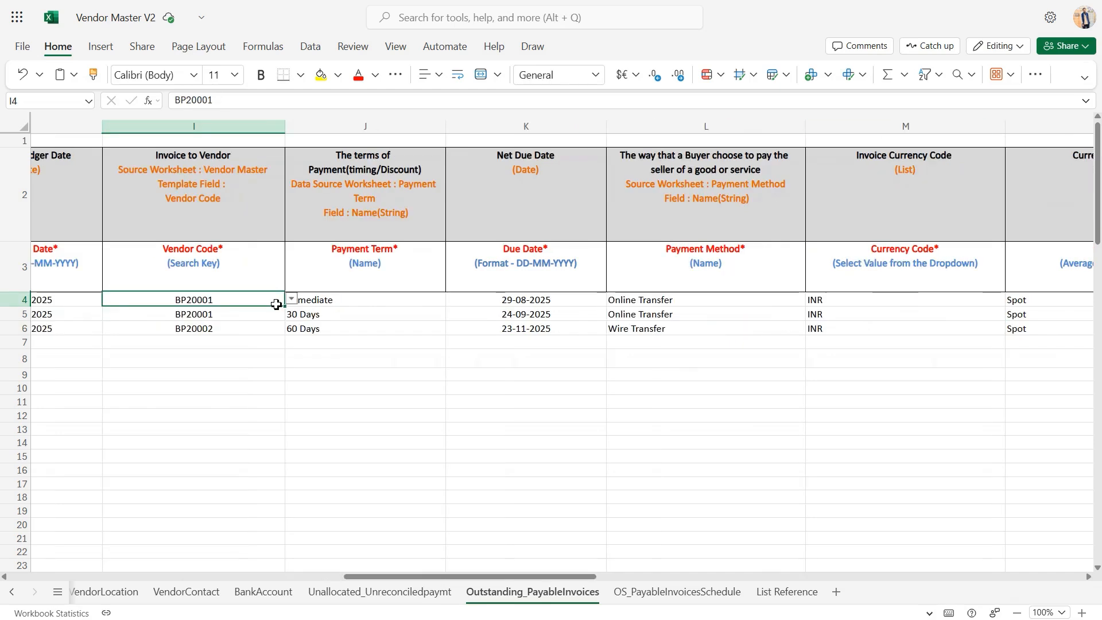
Check the vendor codes selectable for the first invoice and the payment terms selectable for the second invoice
click(292, 299)
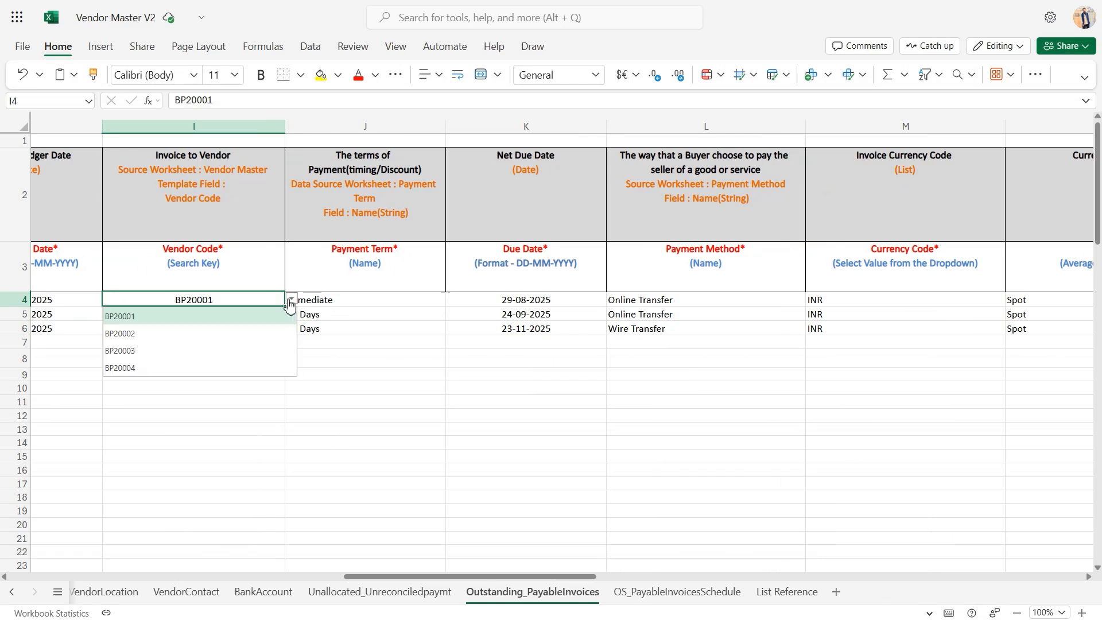
click(291, 300)
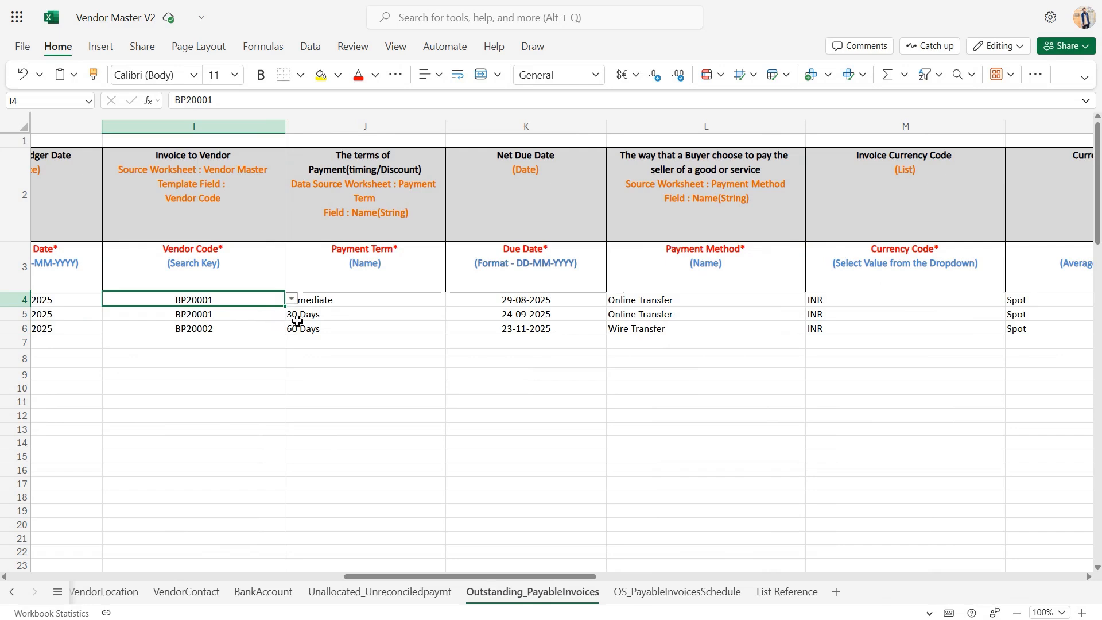
click(361, 320)
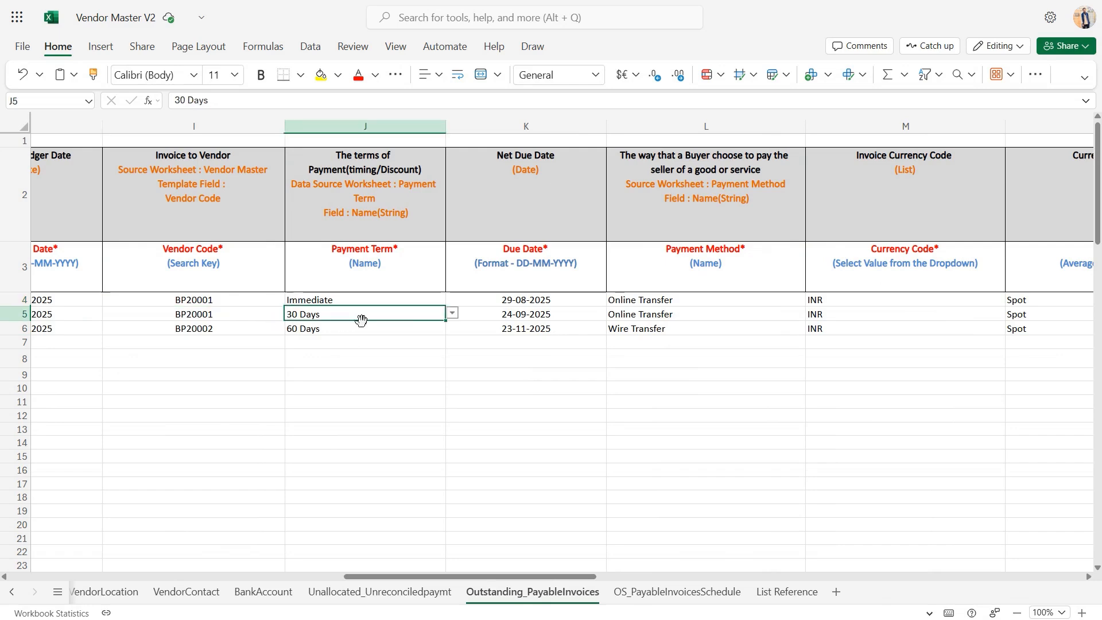
click(451, 314)
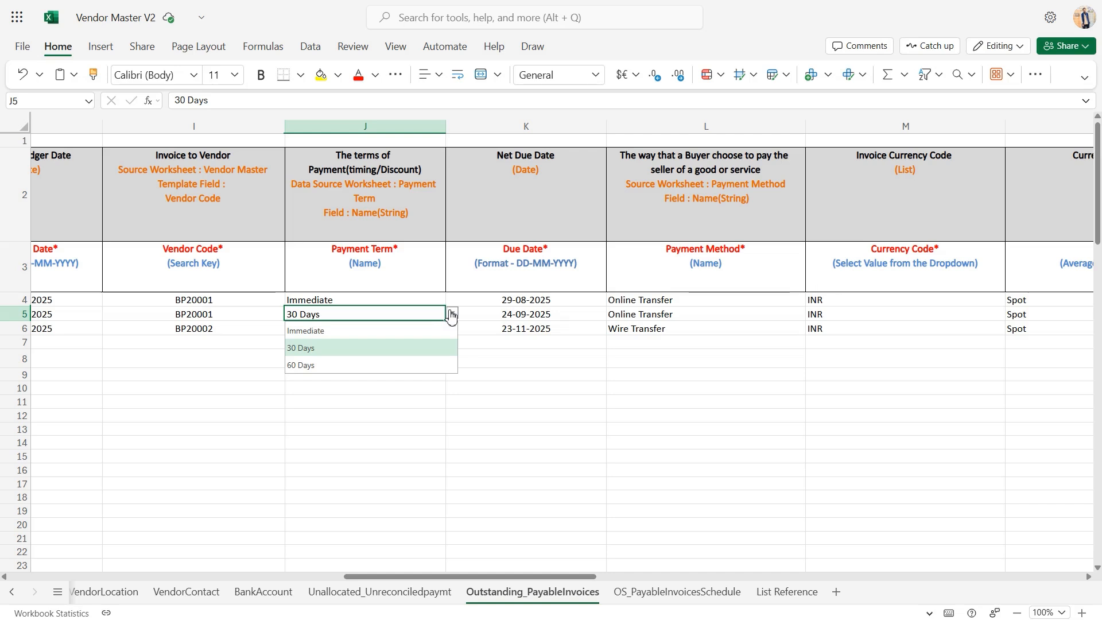
click(452, 314)
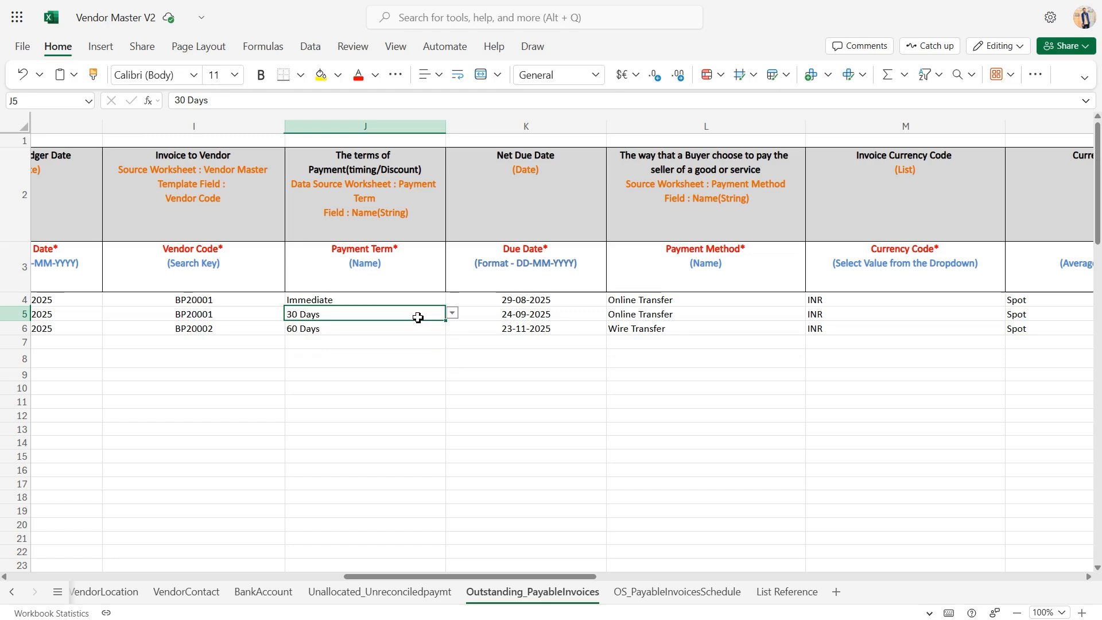
Review the Due Date and Payment Method columns of the outstanding payable invoices
click(521, 311)
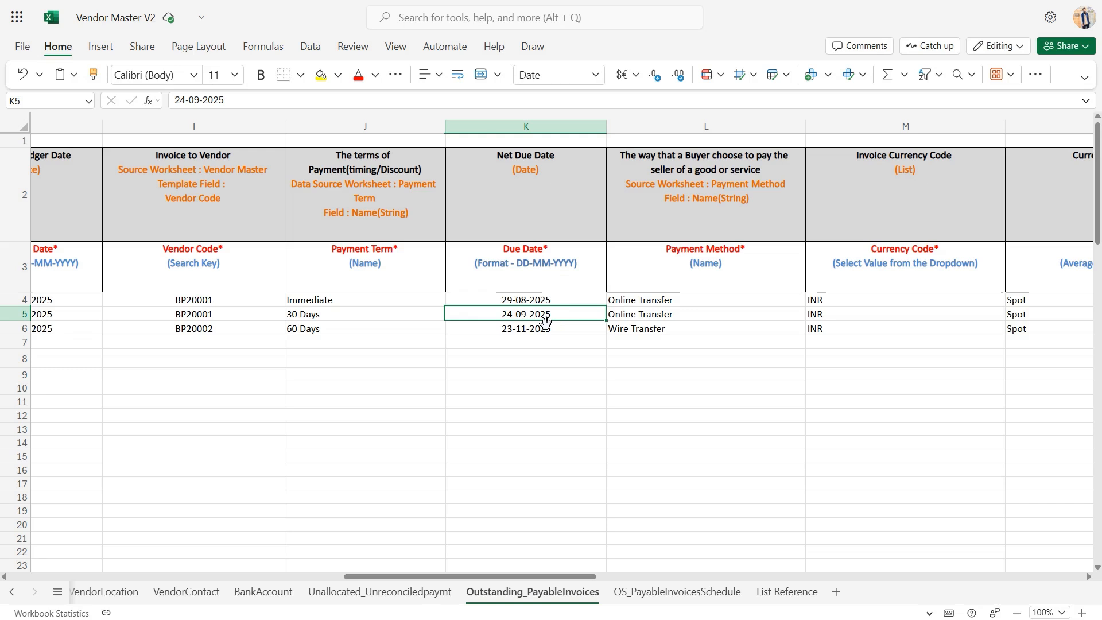
scroll(546, 322, right, 2)
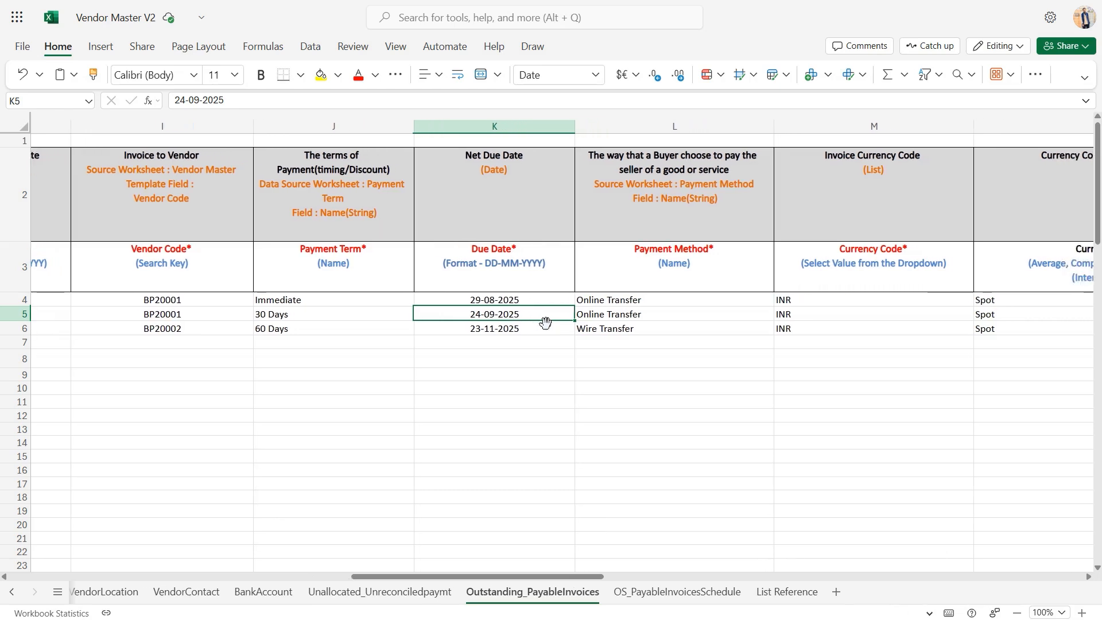
scroll(545, 322, right, 2)
click(669, 328)
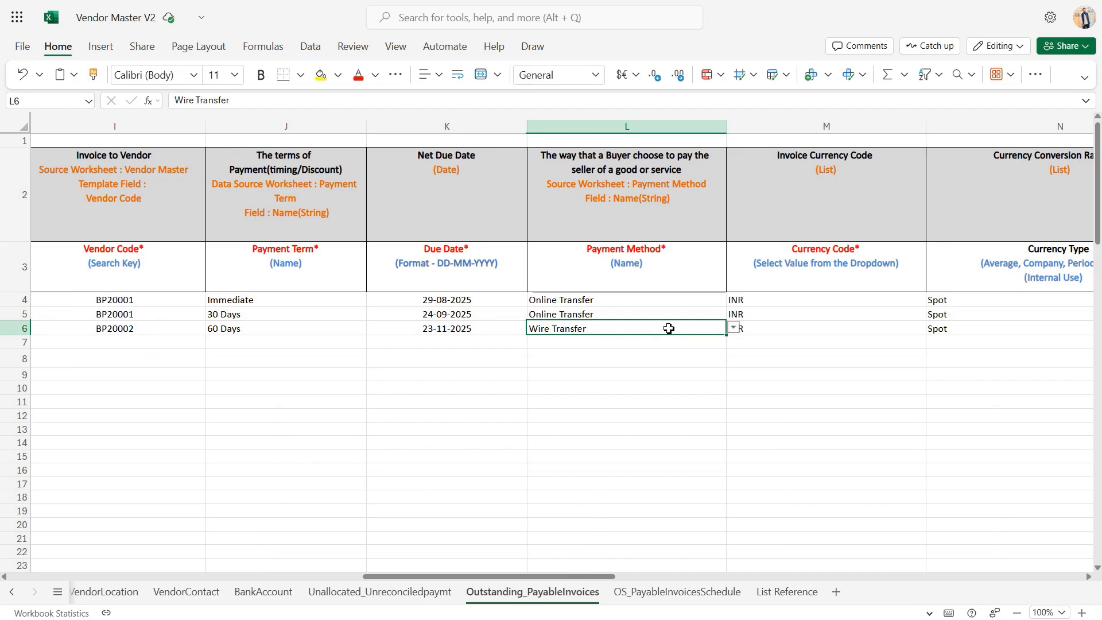
Check the currency codes selectable for the third invoice in the Currency Code column
scroll(677, 331, right, 3)
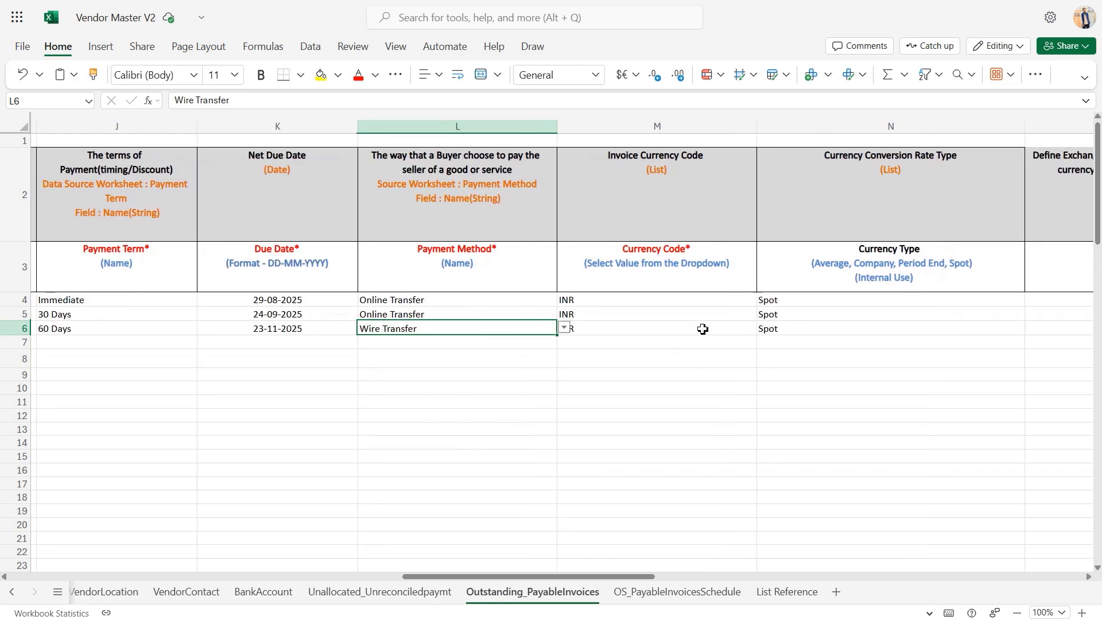
click(718, 324)
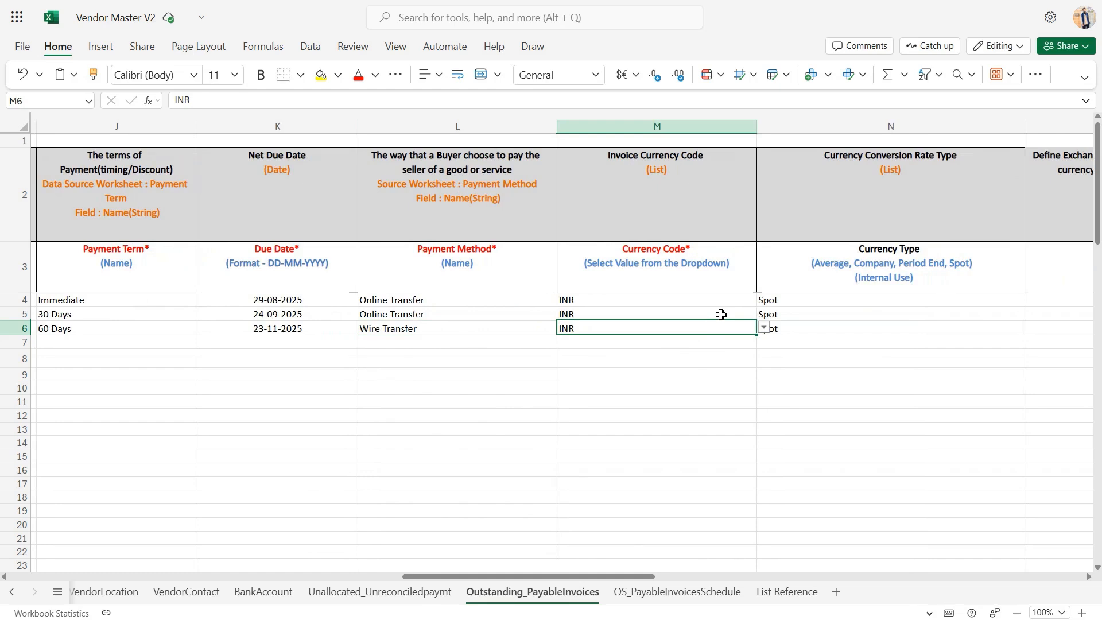
click(764, 329)
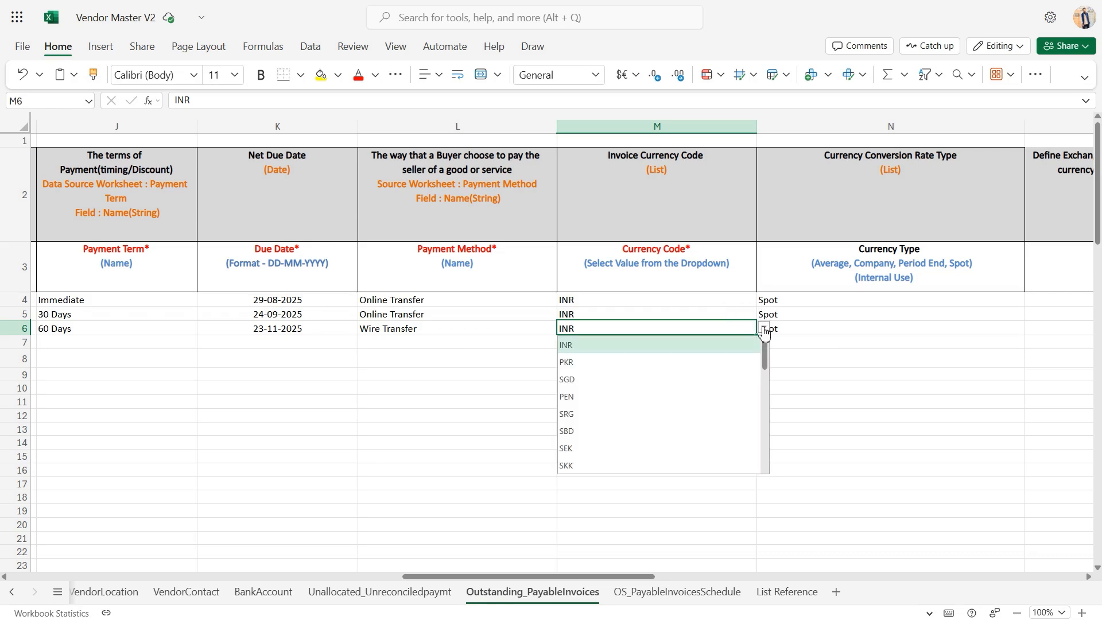
click(764, 330)
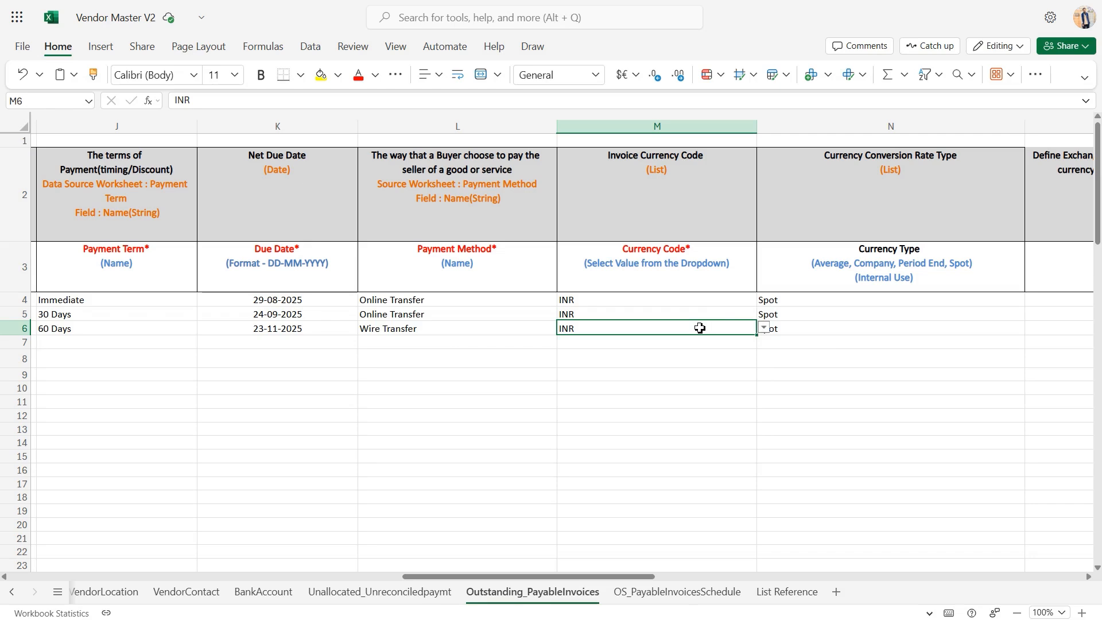
Check the currency types selectable for the second invoice, and review the Currency Rate column
scroll(746, 315, right, 2)
click(787, 313)
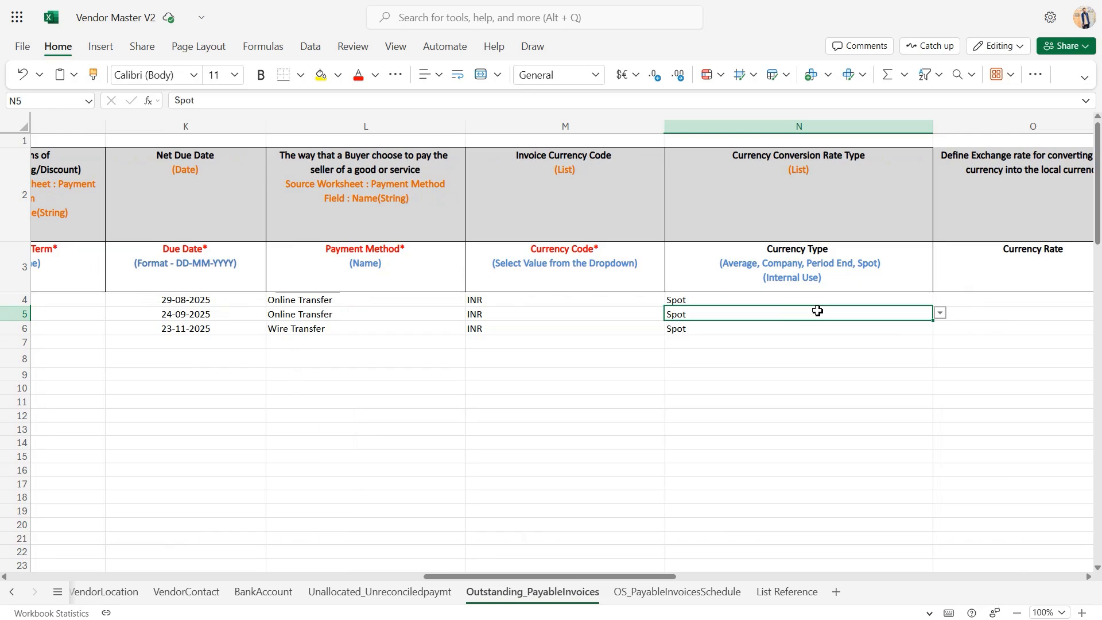
click(940, 315)
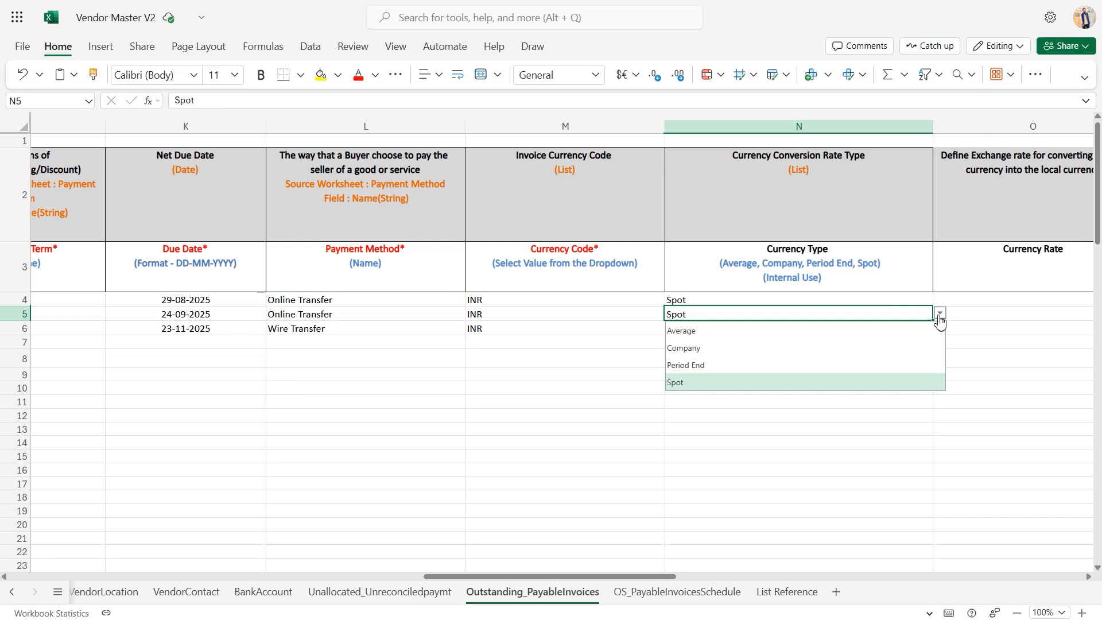
scroll(848, 345, right, 5)
click(803, 310)
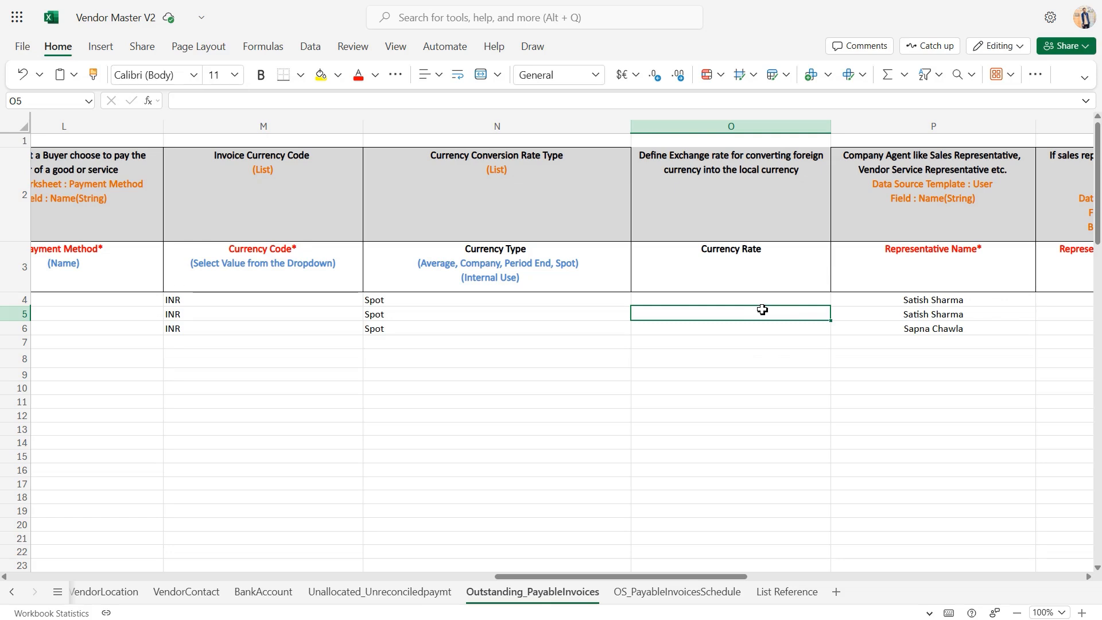
Review the Representative Name and Representative (Staff ID/ Emp Code) columns of the outstanding payable invoices
scroll(762, 310, right, 1)
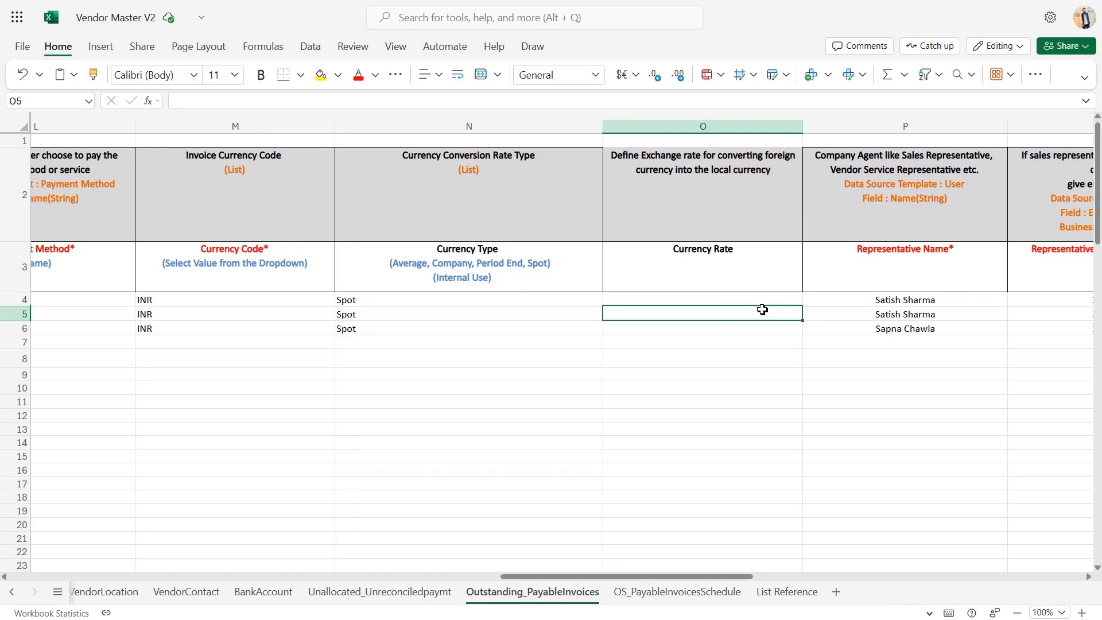
scroll(762, 310, right, 1)
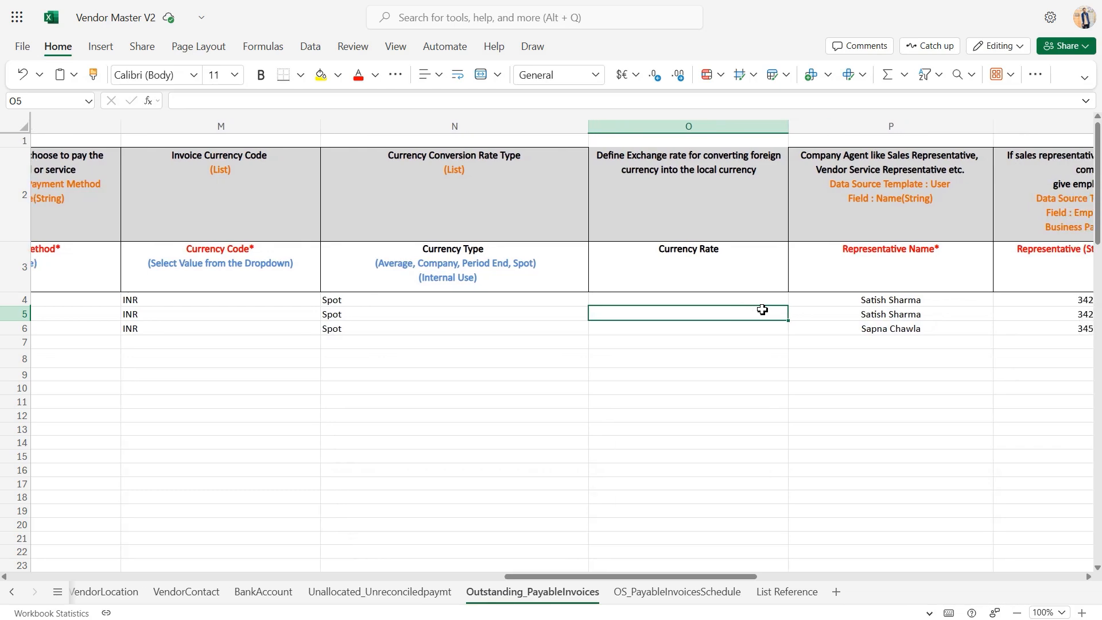
scroll(763, 310, right, 8)
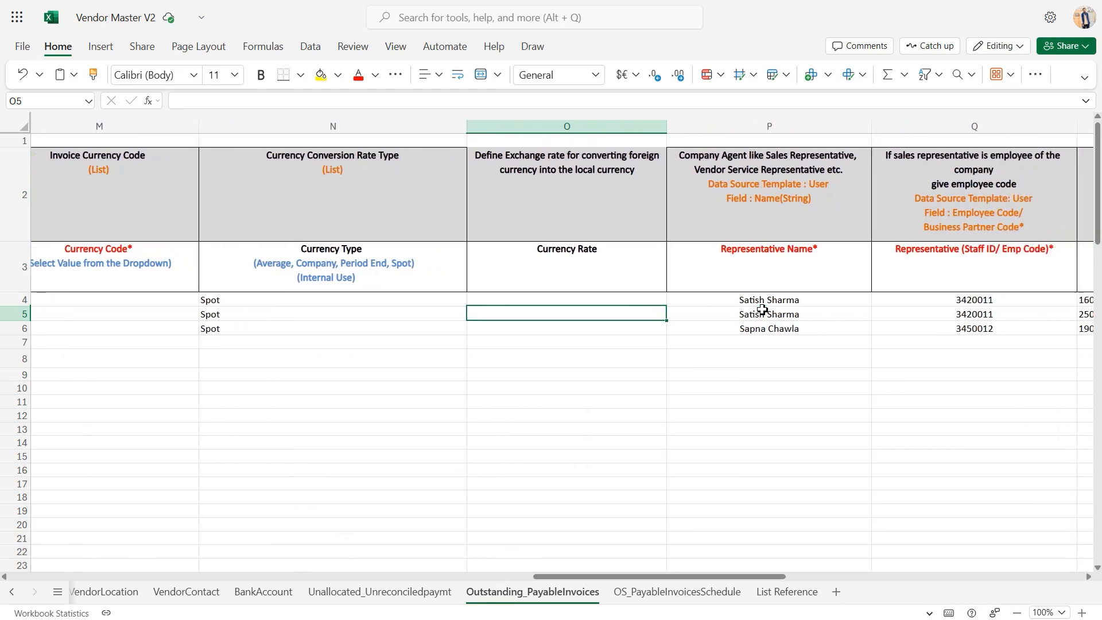
click(737, 303)
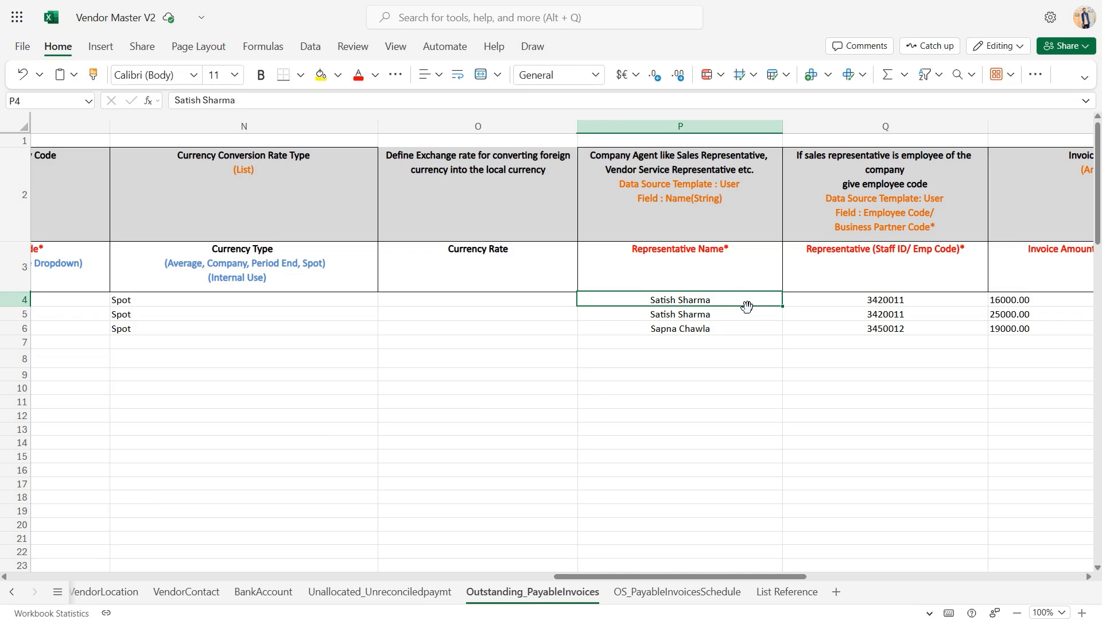
scroll(746, 306, right, 3)
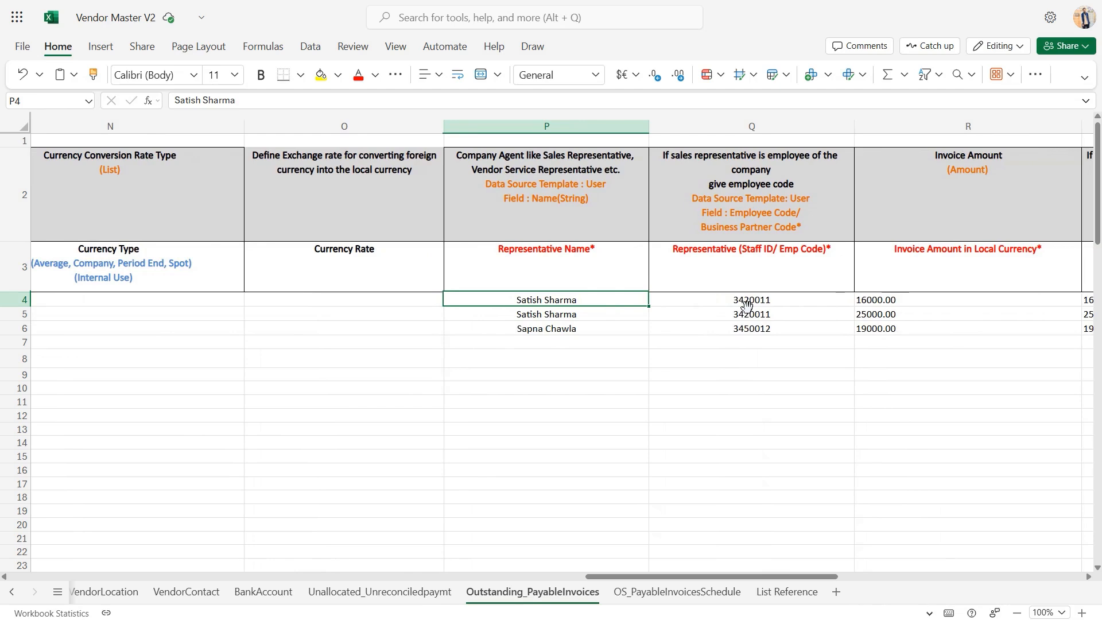
click(789, 316)
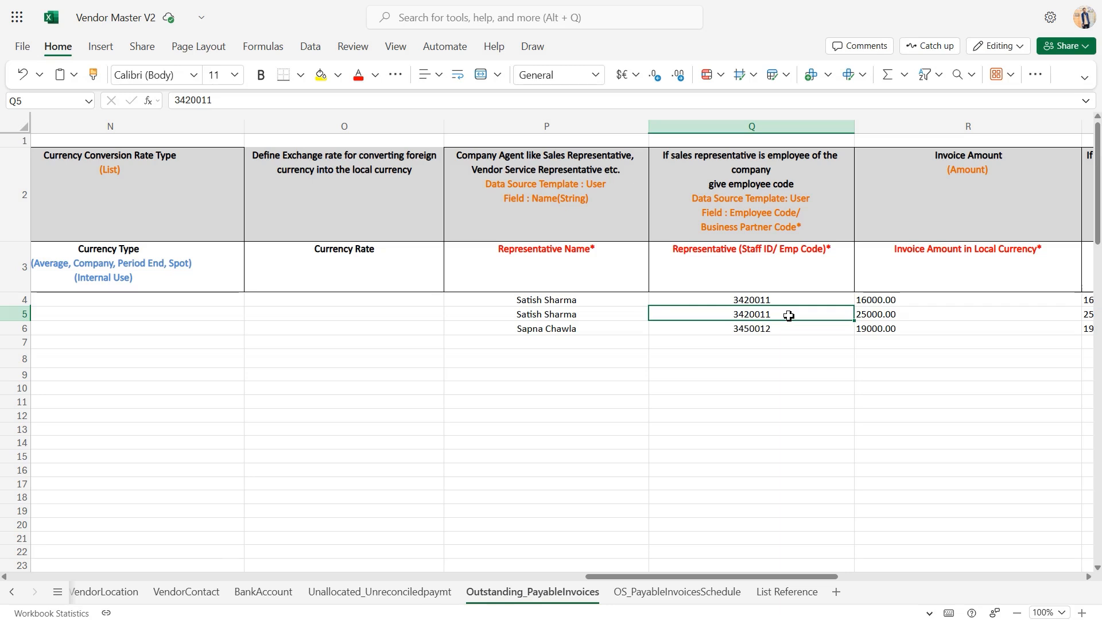
Review the Invoice Amount in Local Currency and Invoice Line Amount in Specific Currency columns
scroll(789, 316, right, 6)
click(666, 311)
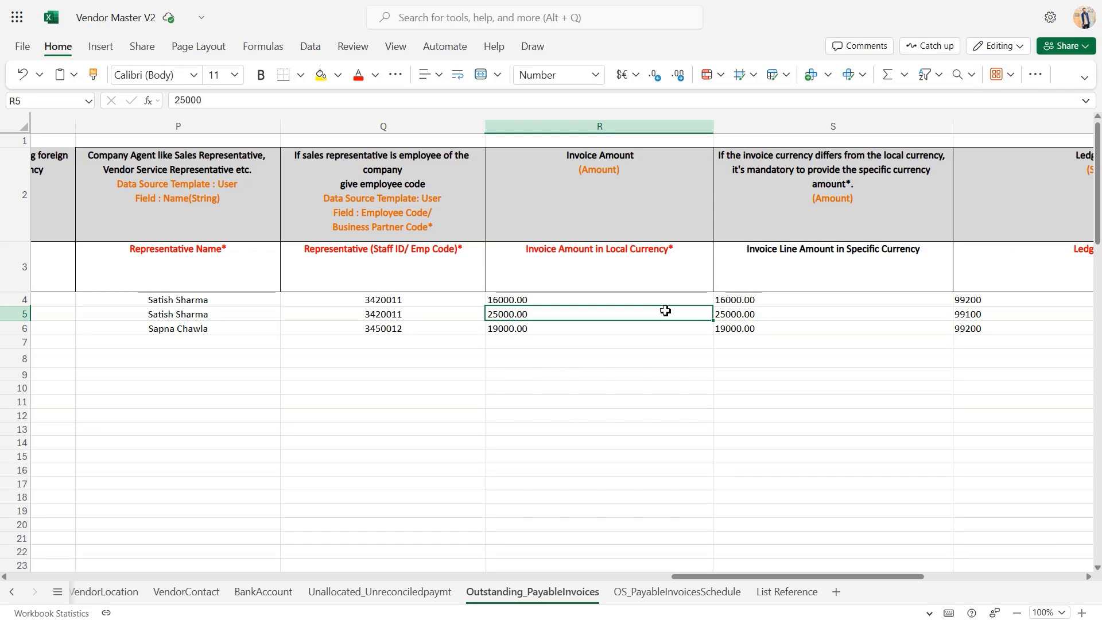
click(650, 302)
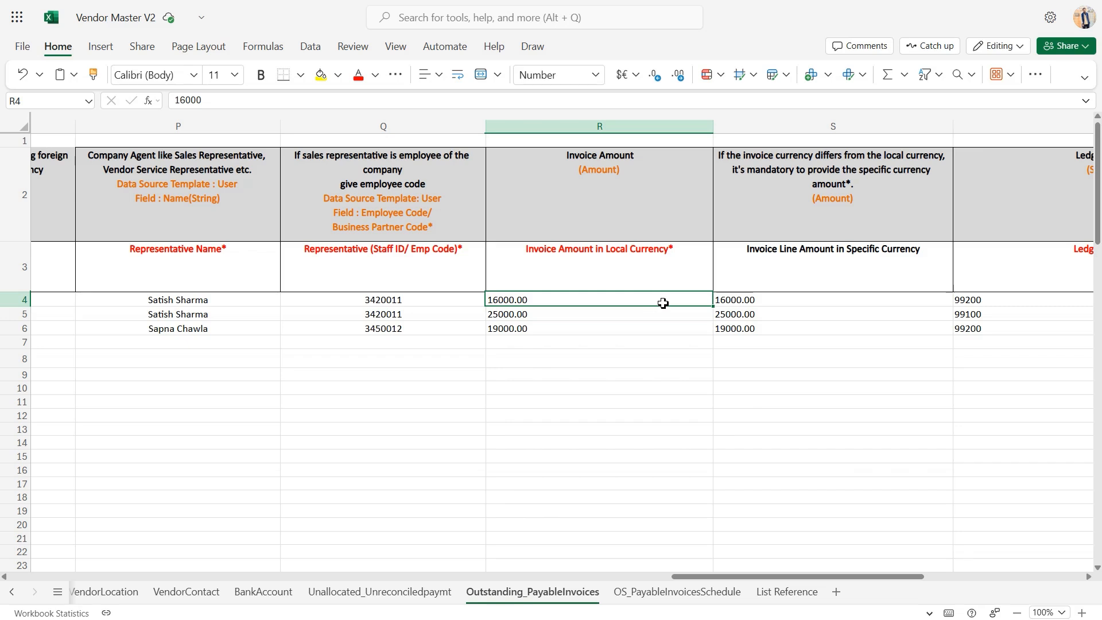
click(822, 305)
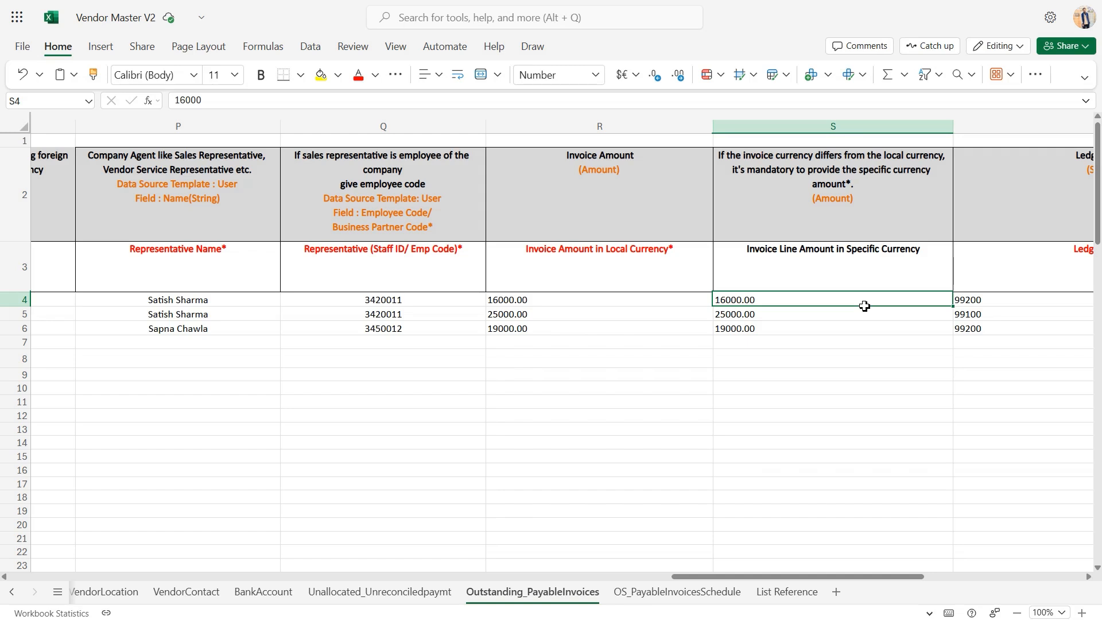
Review the Ledger Code column of the outstanding payable invoices
scroll(864, 306, right, 3)
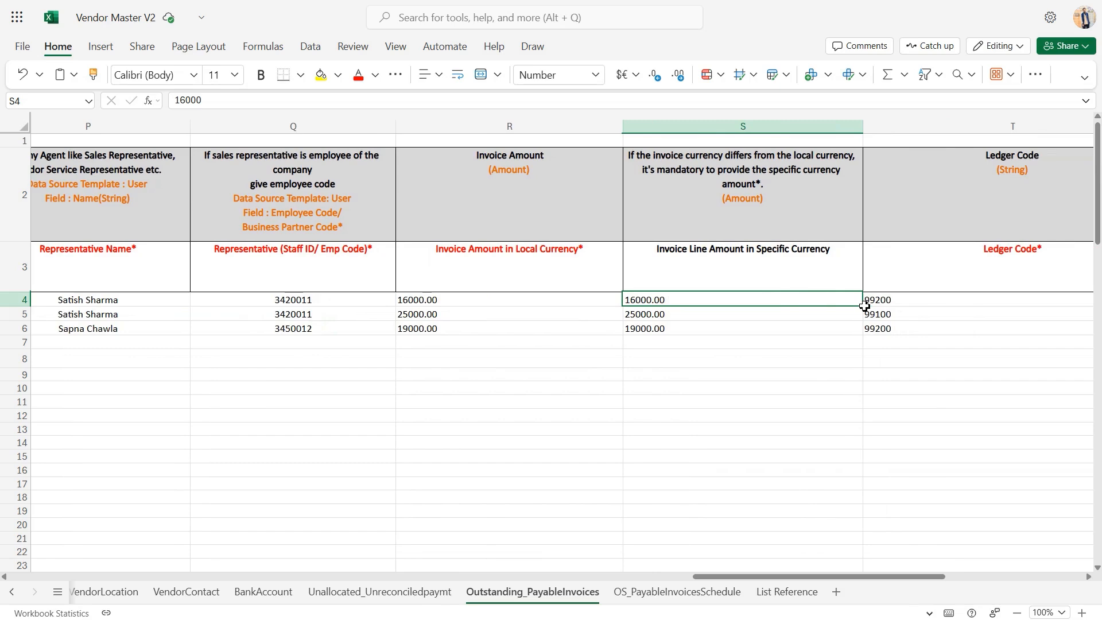
scroll(865, 305, right, 5)
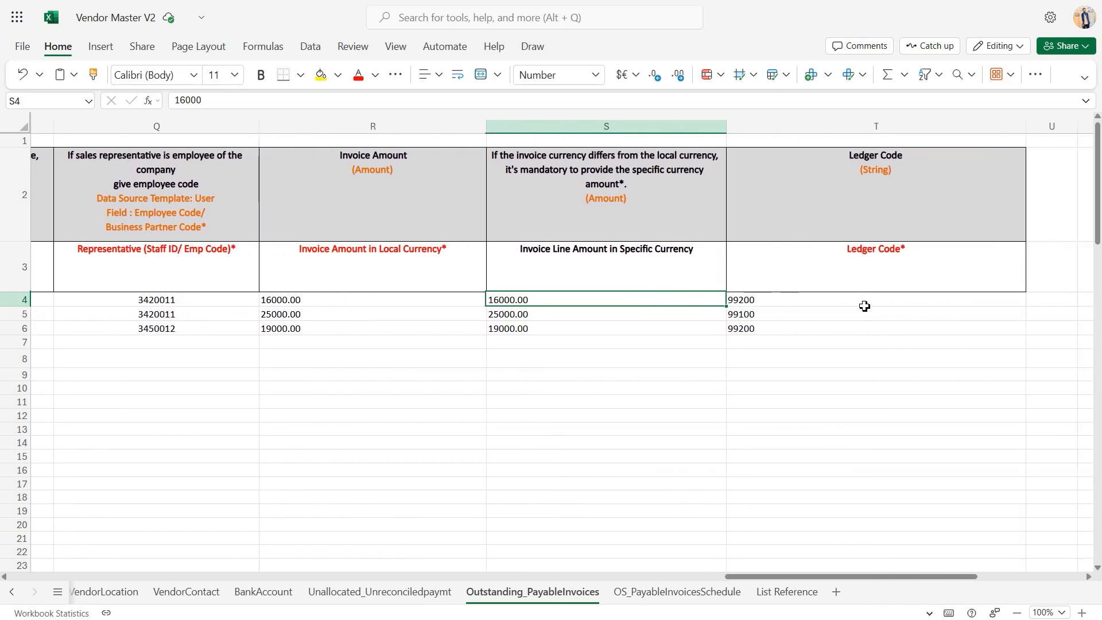
click(875, 301)
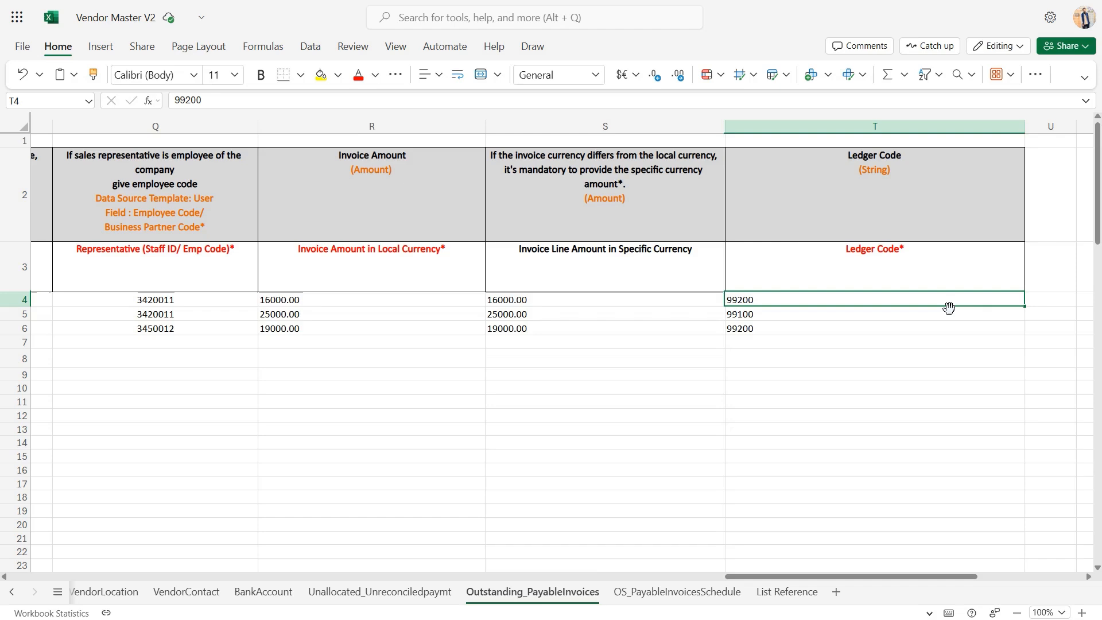
scroll(949, 309, left, 5)
scroll(949, 309, left, 10)
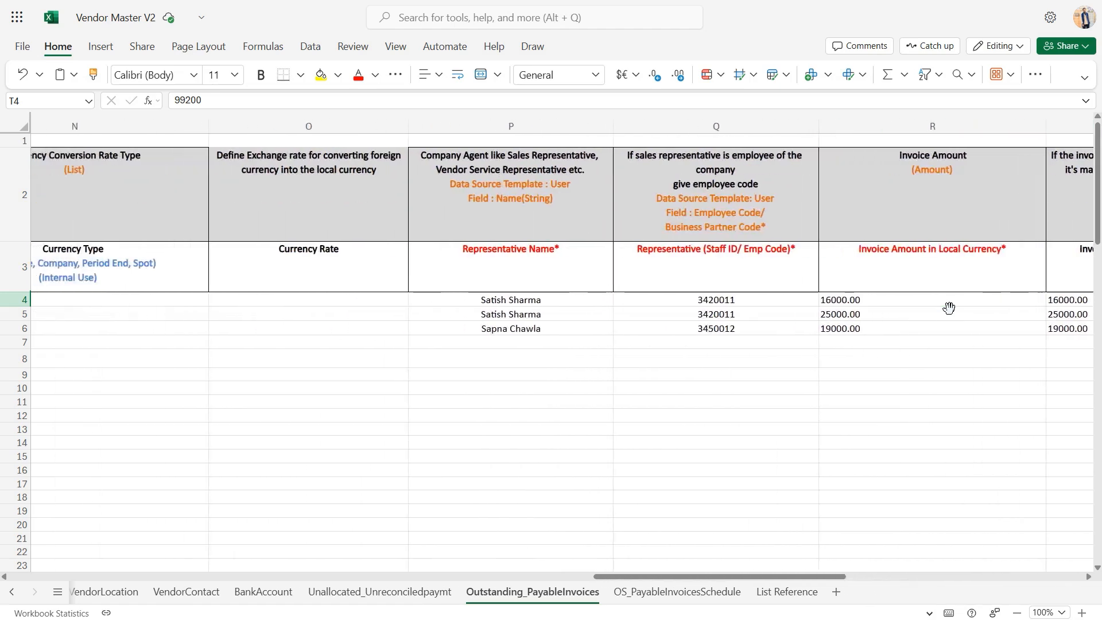
scroll(949, 308, left, 10)
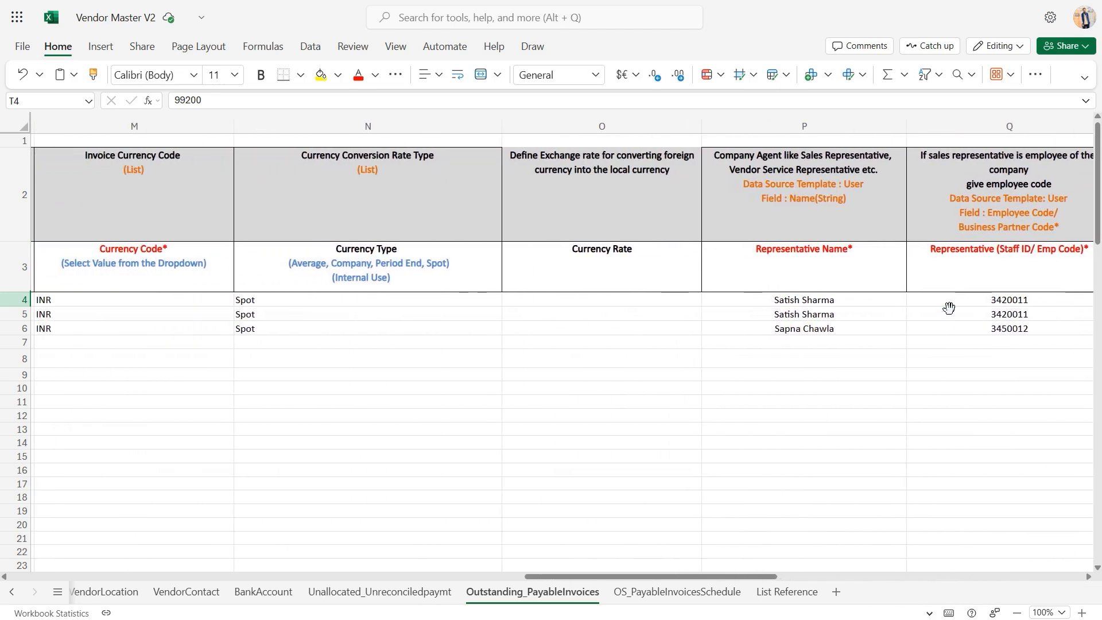
Open the OS_PayableInvoicesSchedule sheet and review its Organization column
scroll(949, 308, left, 8)
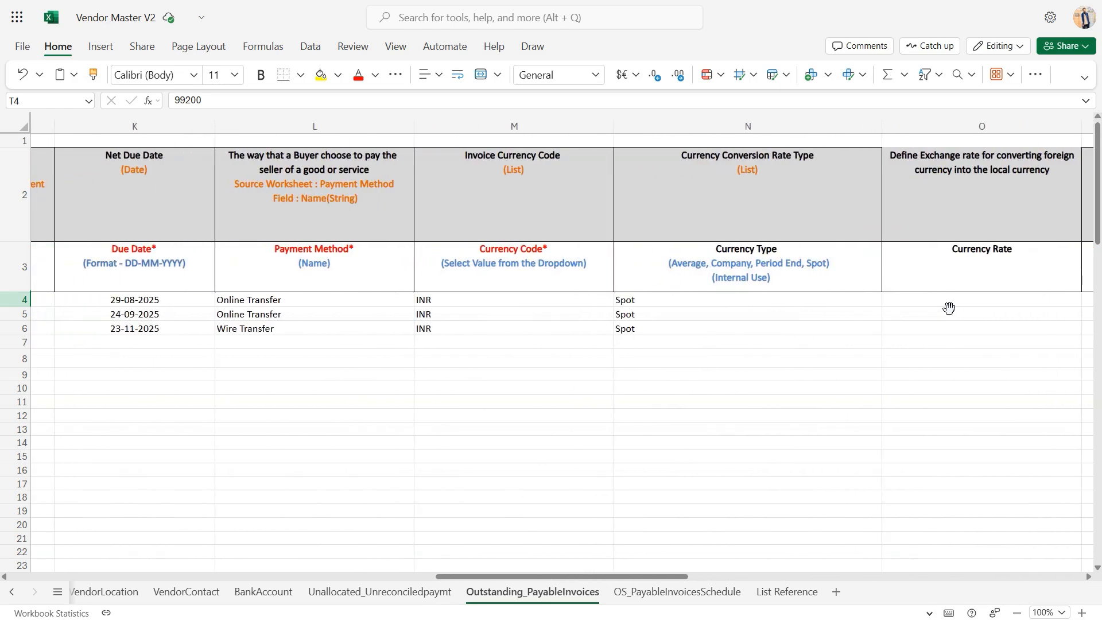
scroll(949, 309, left, 10)
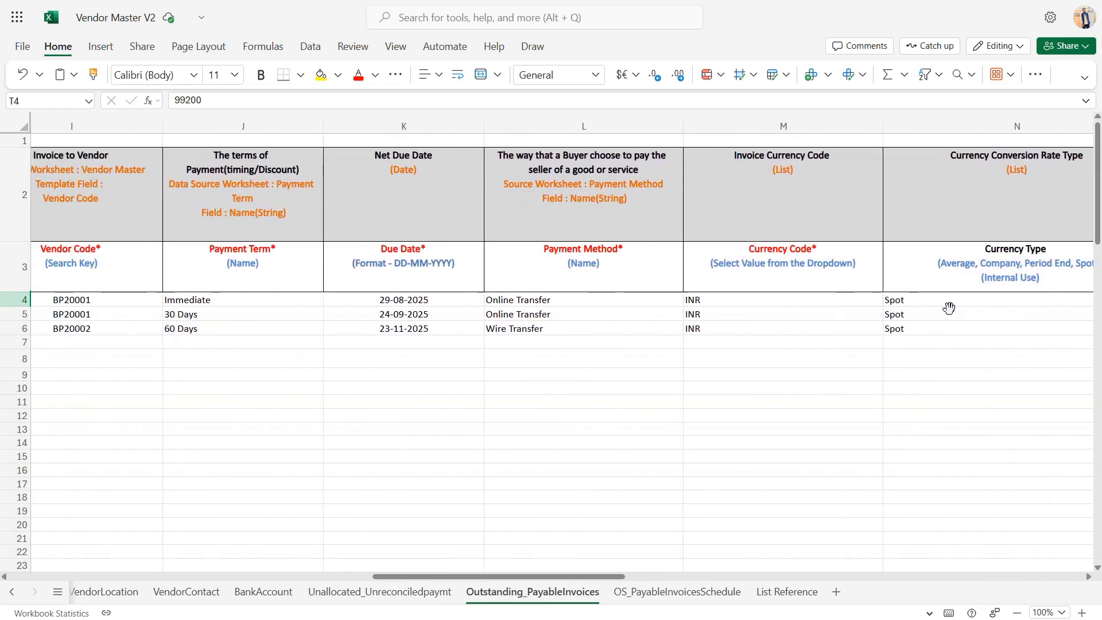
scroll(949, 309, left, 2)
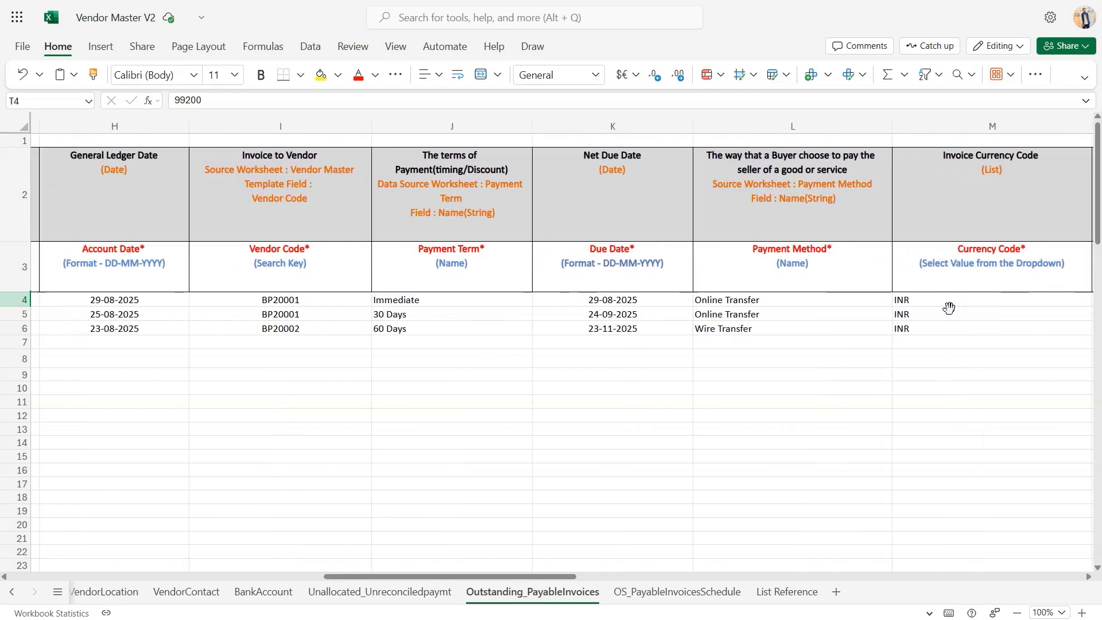
scroll(949, 308, left, 2)
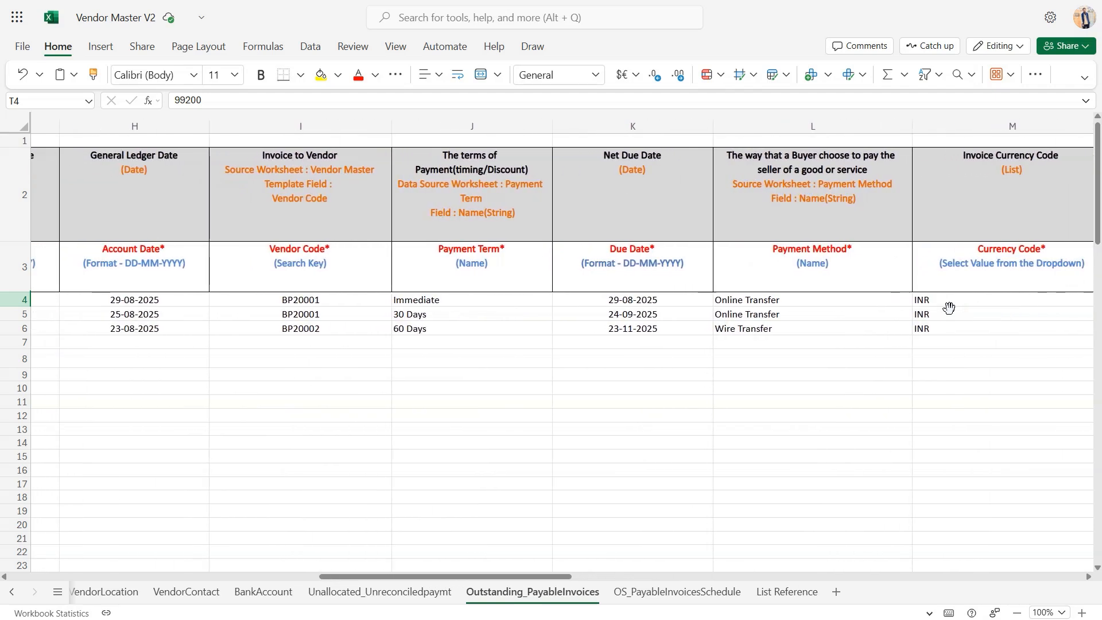
scroll(949, 308, left, 1)
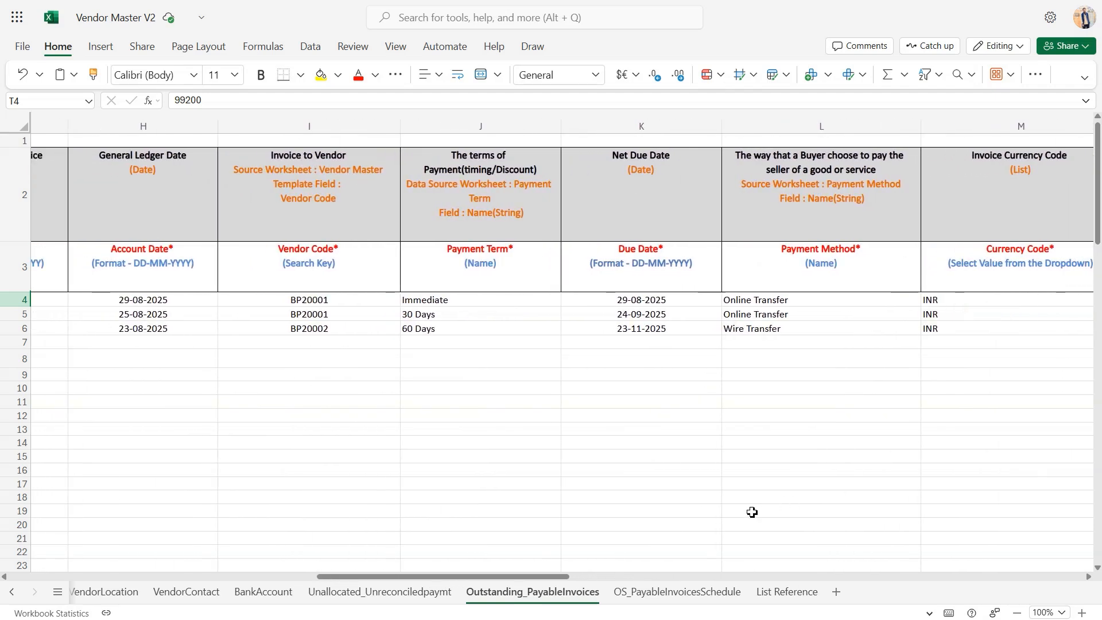
click(676, 594)
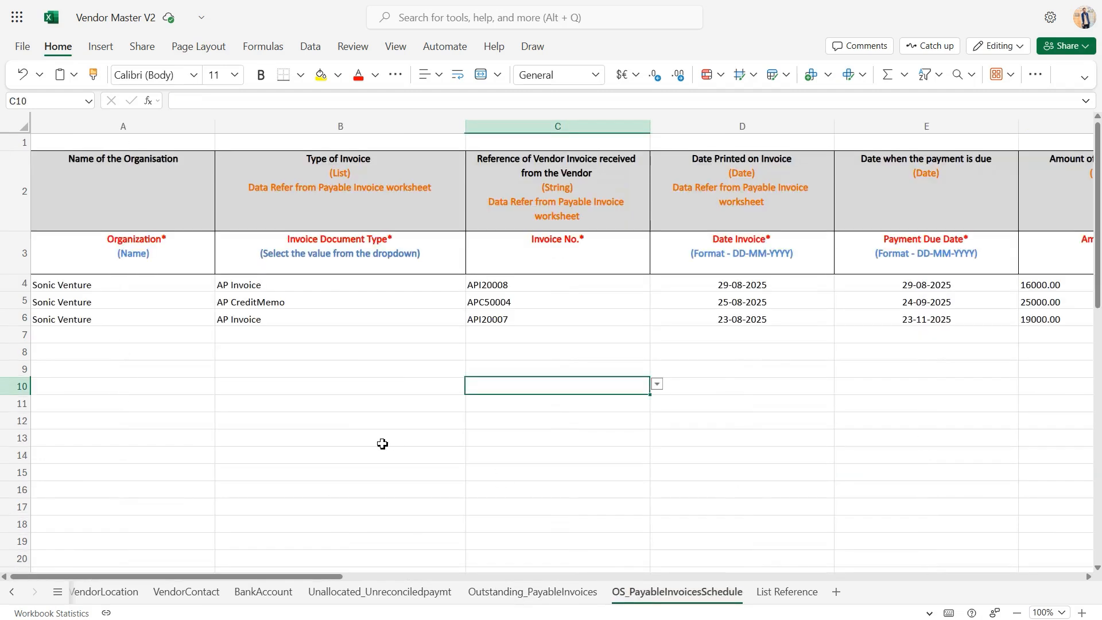
click(114, 371)
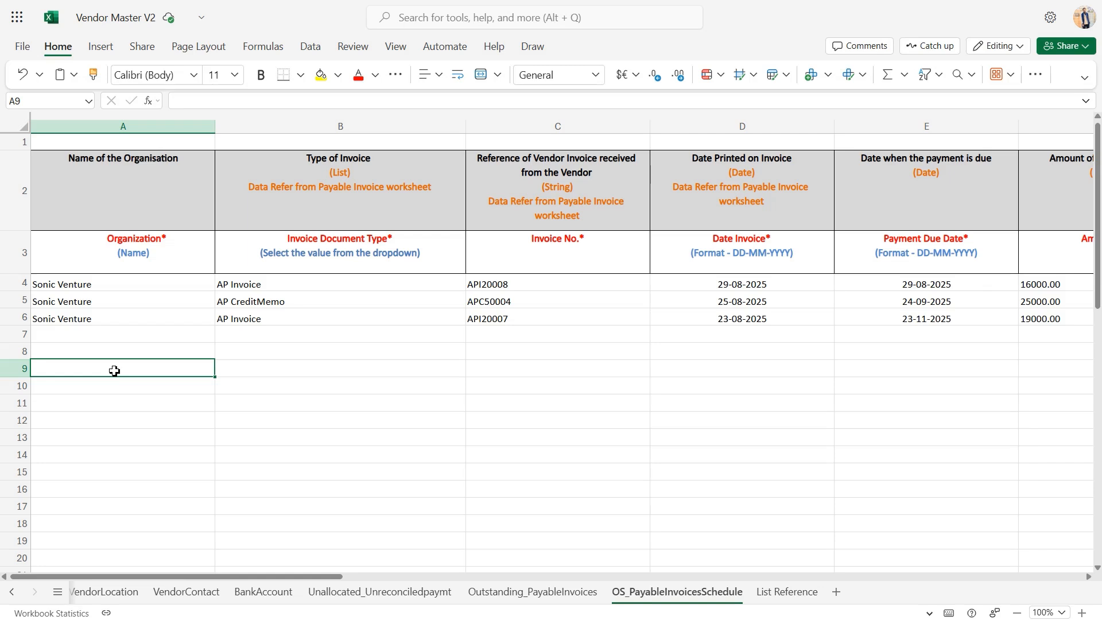
click(117, 295)
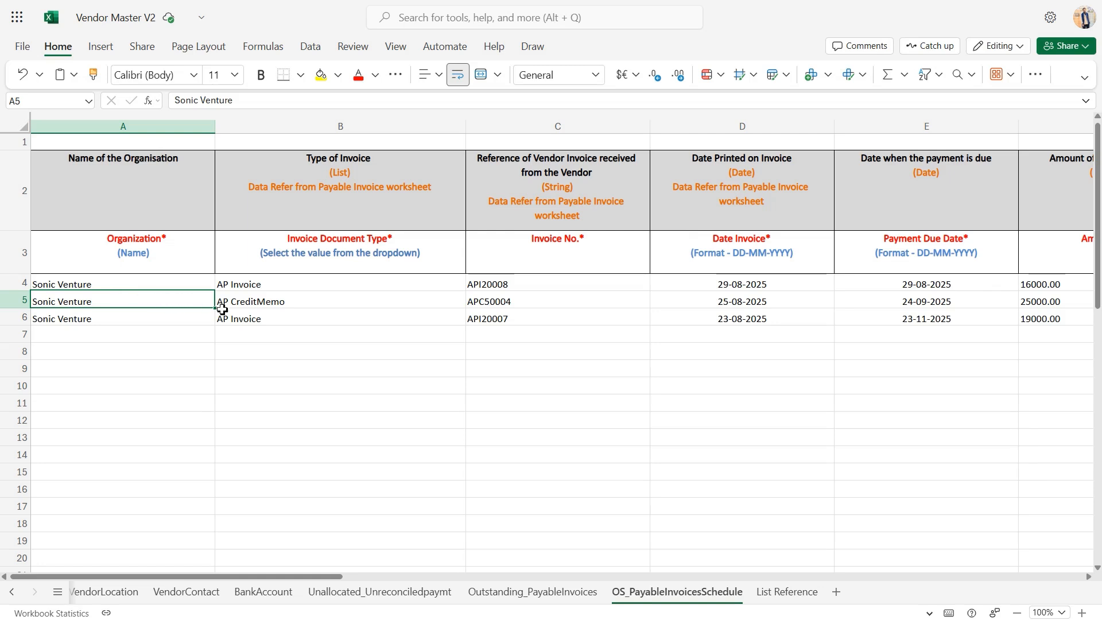
Check the invoice document types selectable for the second invoice in the payment schedule
click(339, 295)
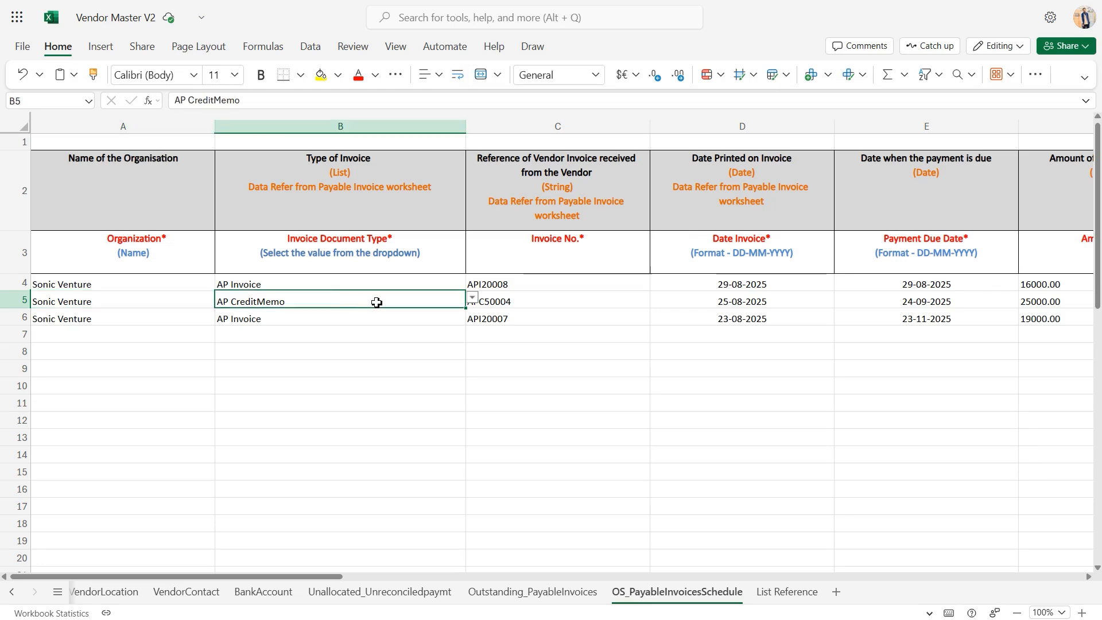
click(473, 299)
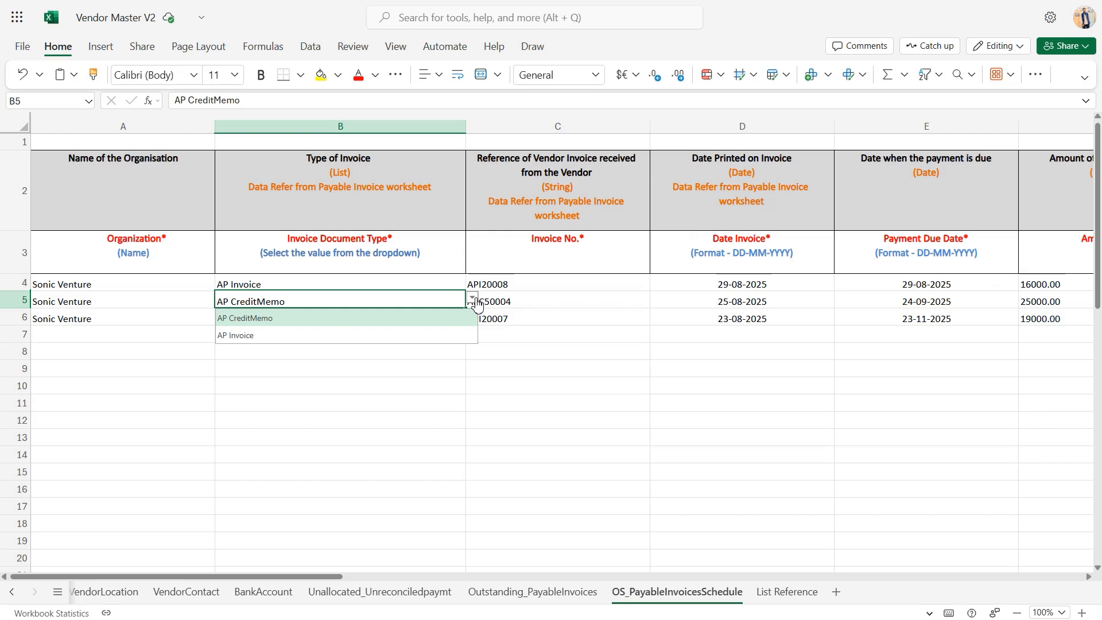
click(476, 302)
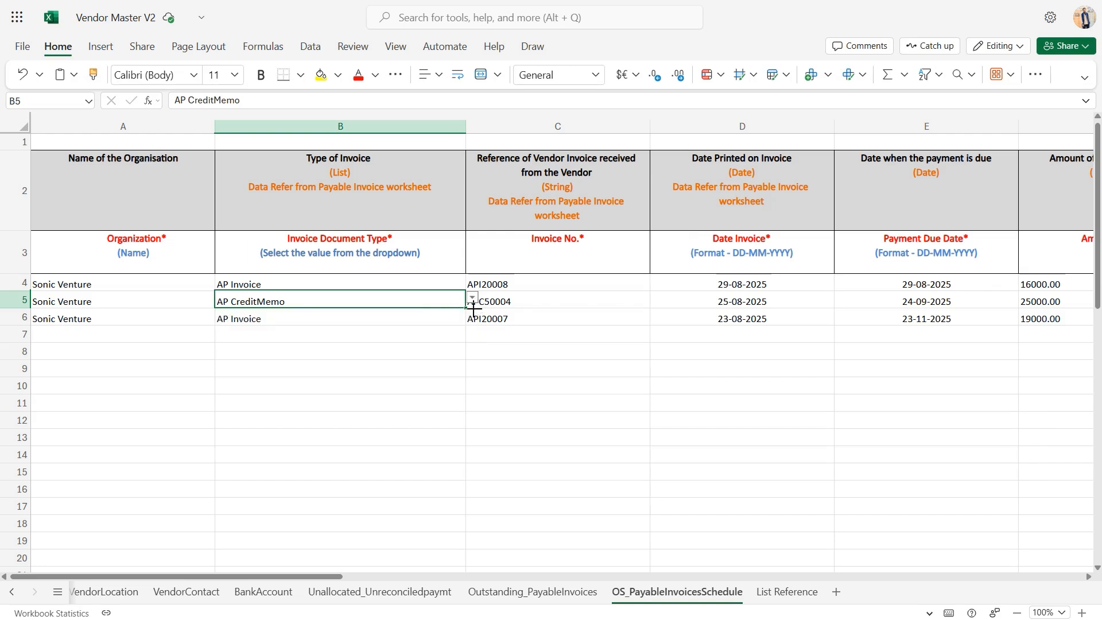
Check the invoice numbers selectable for the second invoice in the payment schedule
click(562, 295)
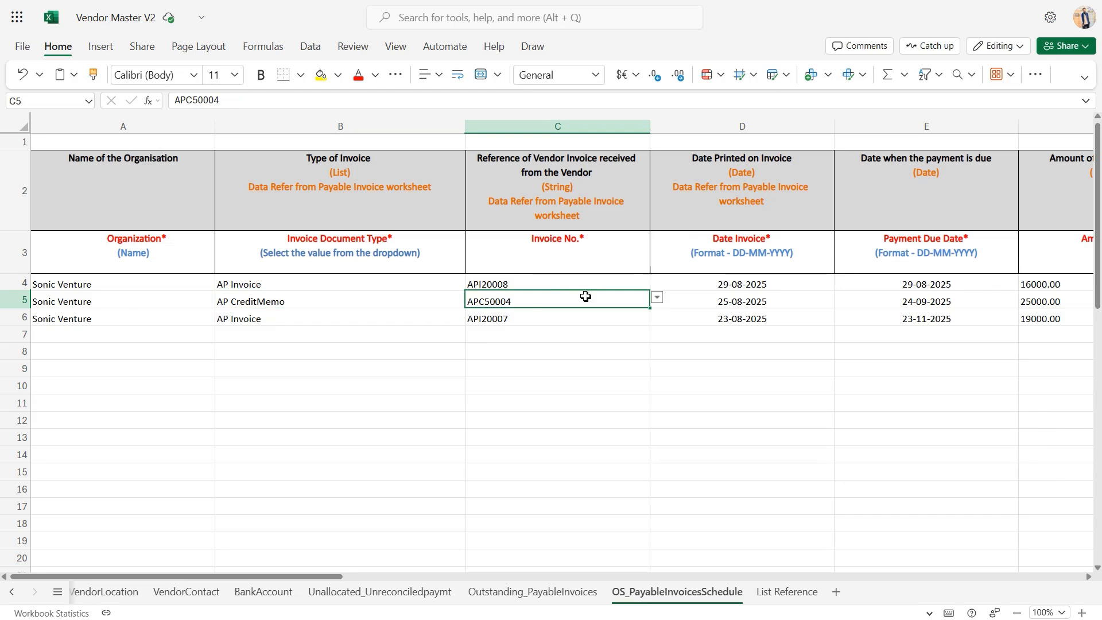
click(658, 299)
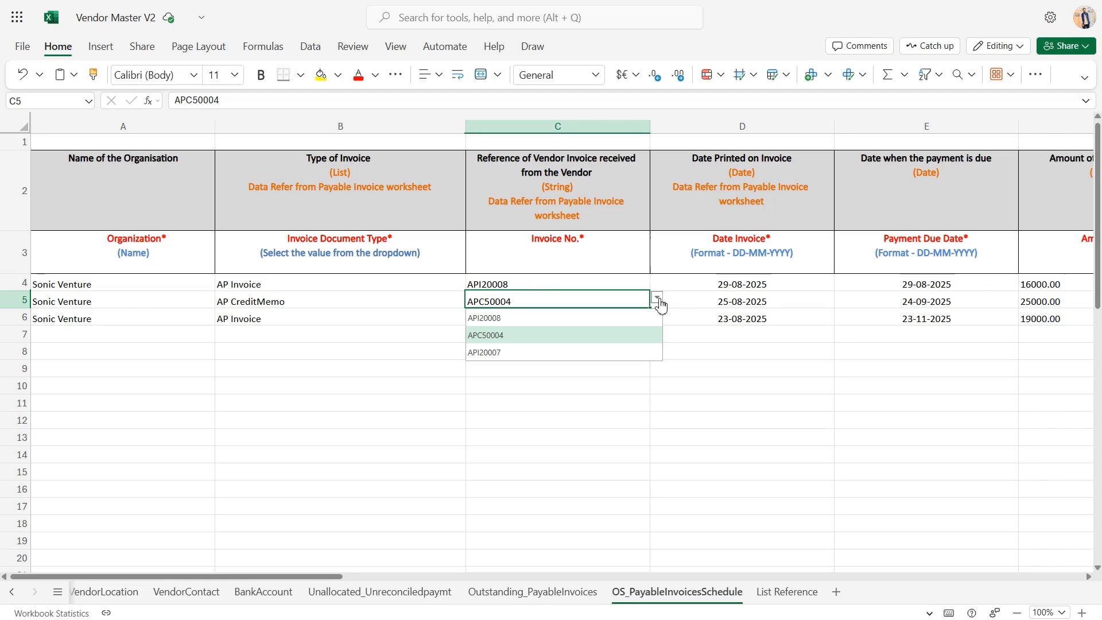
click(659, 301)
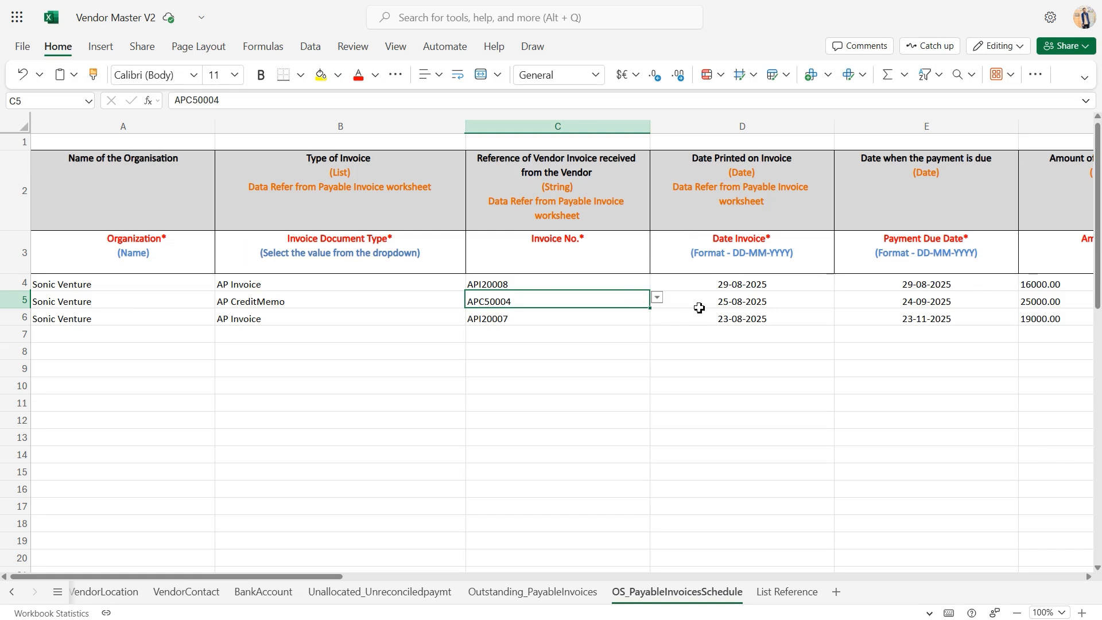
Review the Date Invoice, Payment Due Date and Amount Due columns of the payable invoices schedule
click(745, 305)
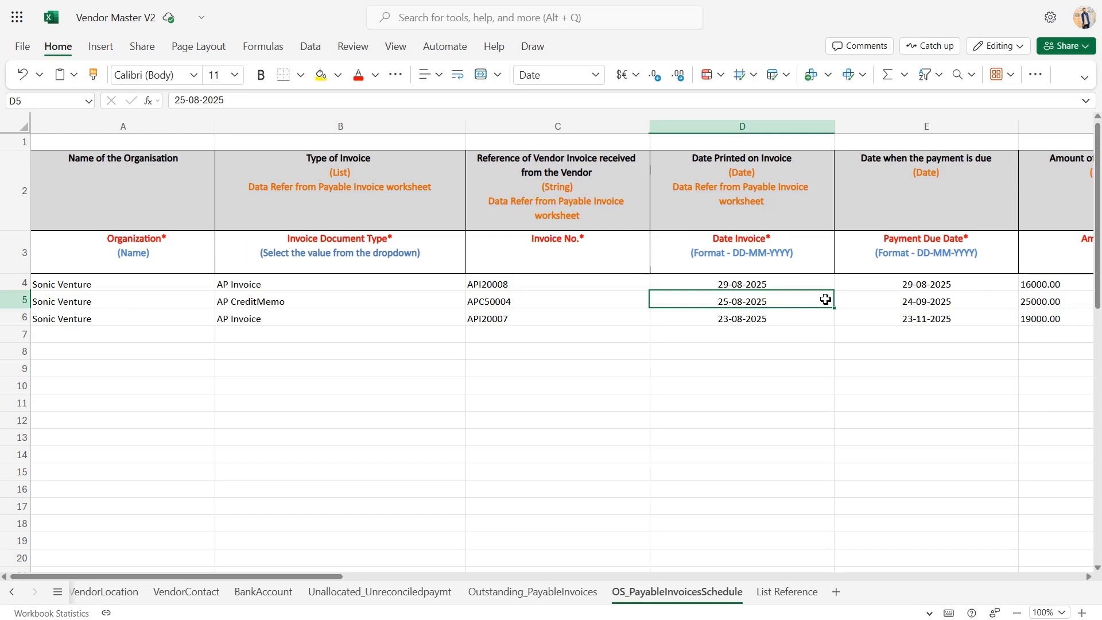
click(928, 287)
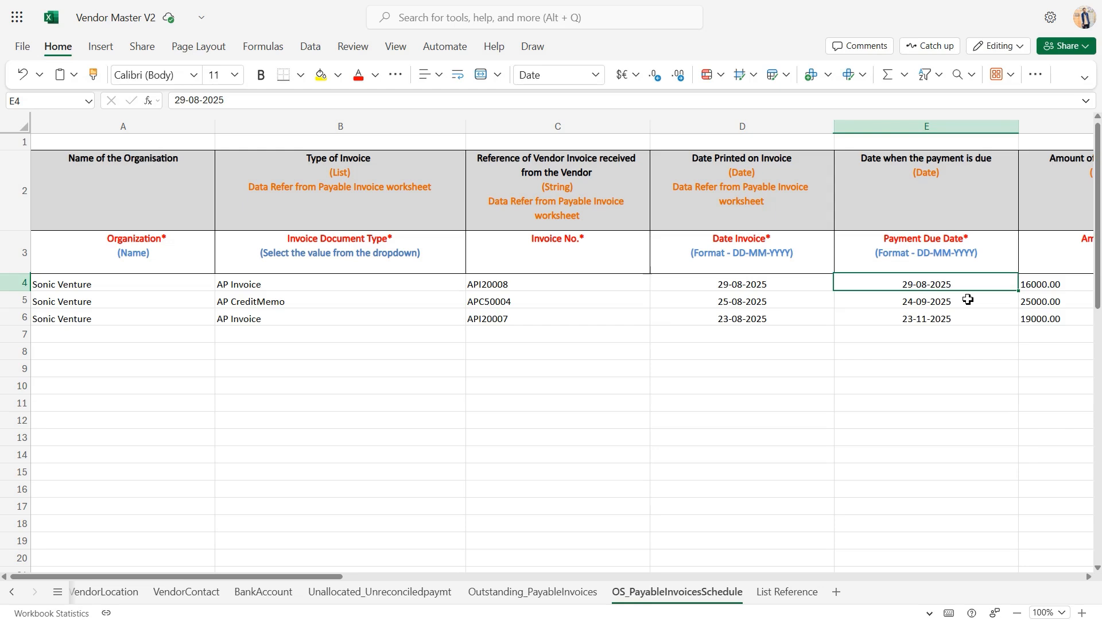
scroll(968, 299, right, 10)
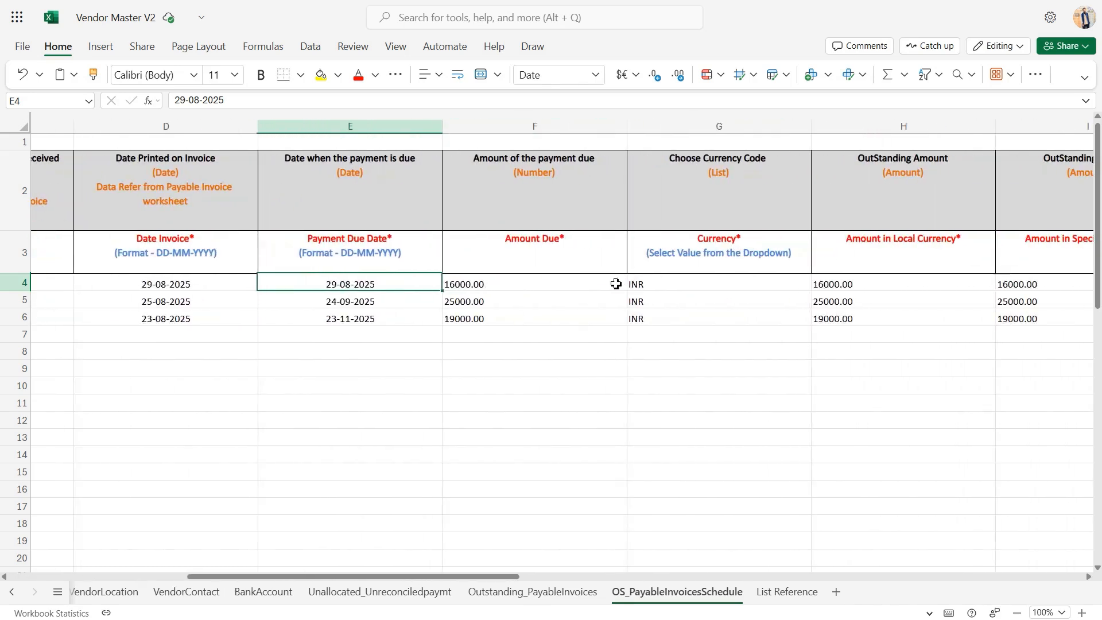
click(616, 283)
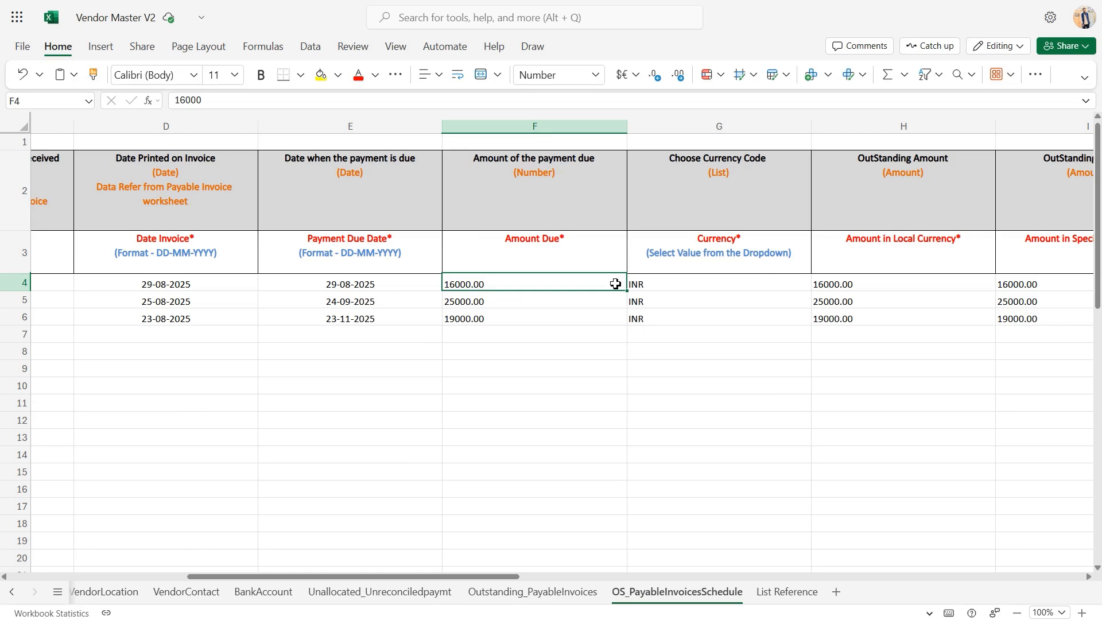
click(582, 306)
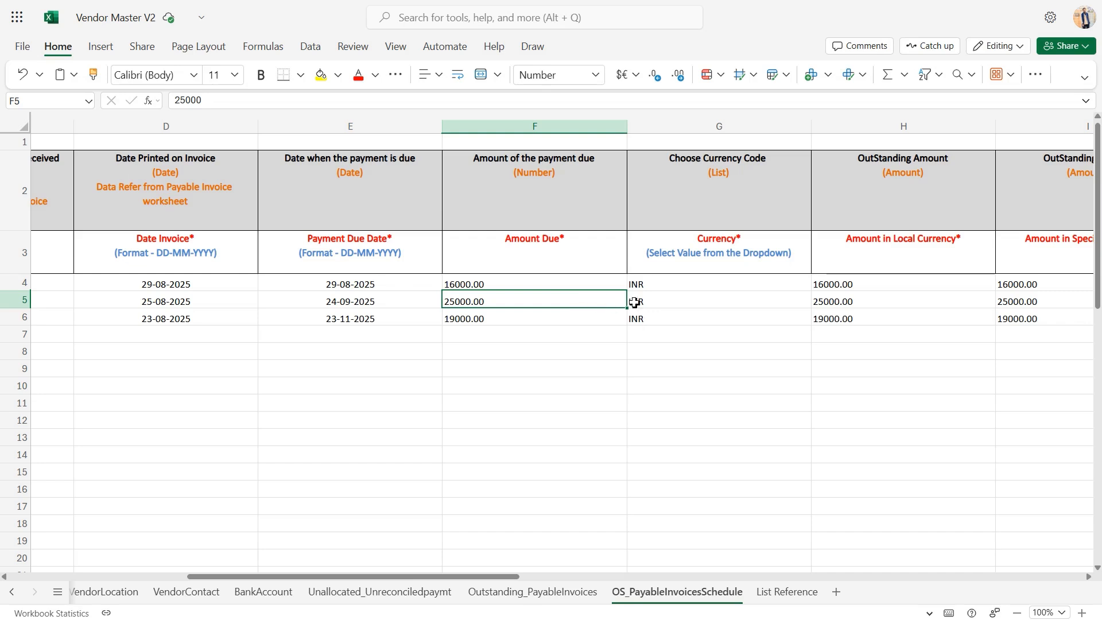
Check the currency codes selectable for the second invoice in the payment schedule
click(750, 300)
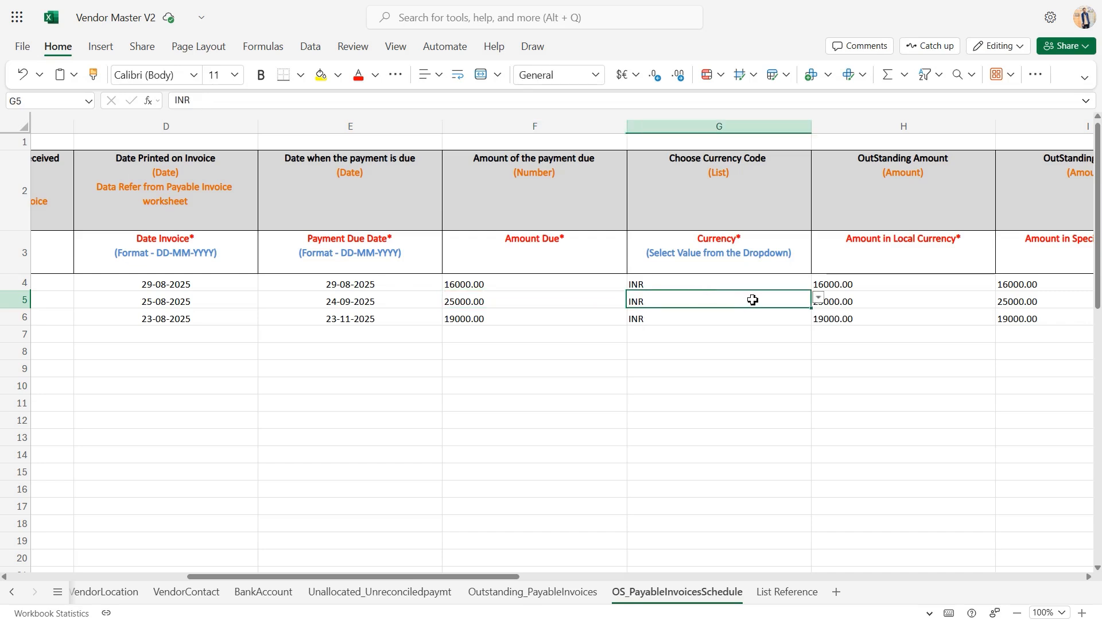
click(818, 298)
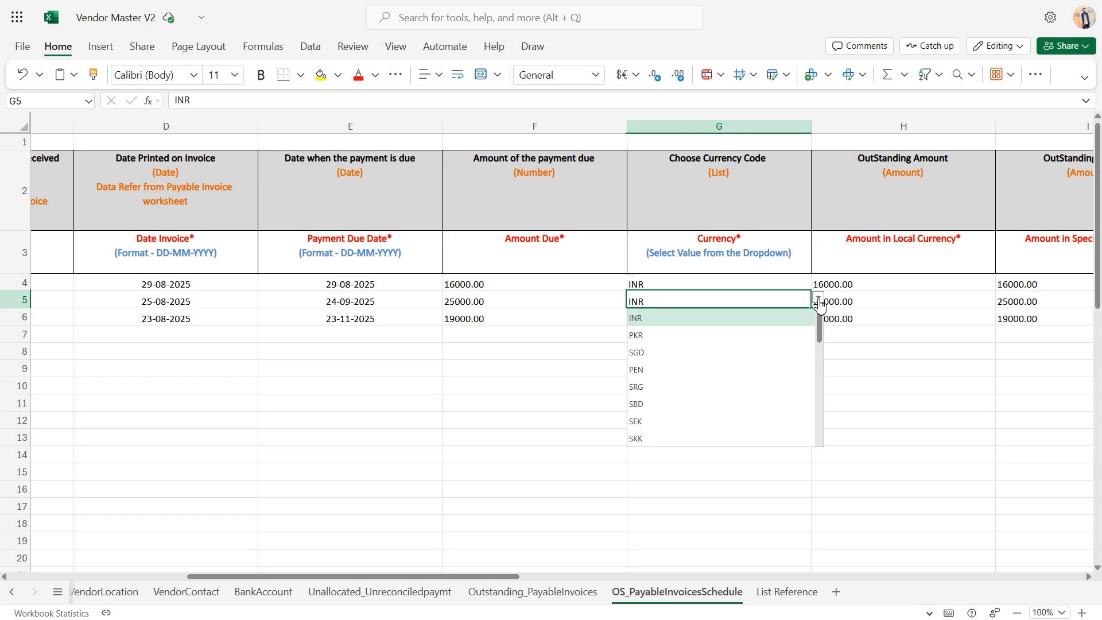
click(818, 299)
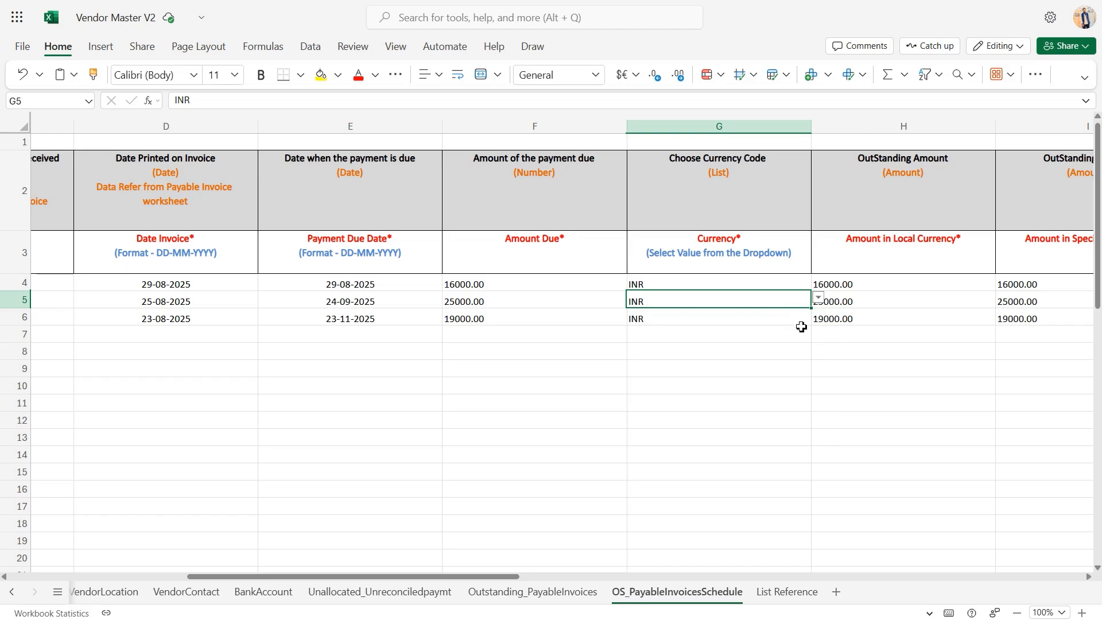
Review the outstanding amount columns, Amount in Local Currency and Amount in Specific Currency, of the payable invoices schedule
click(900, 304)
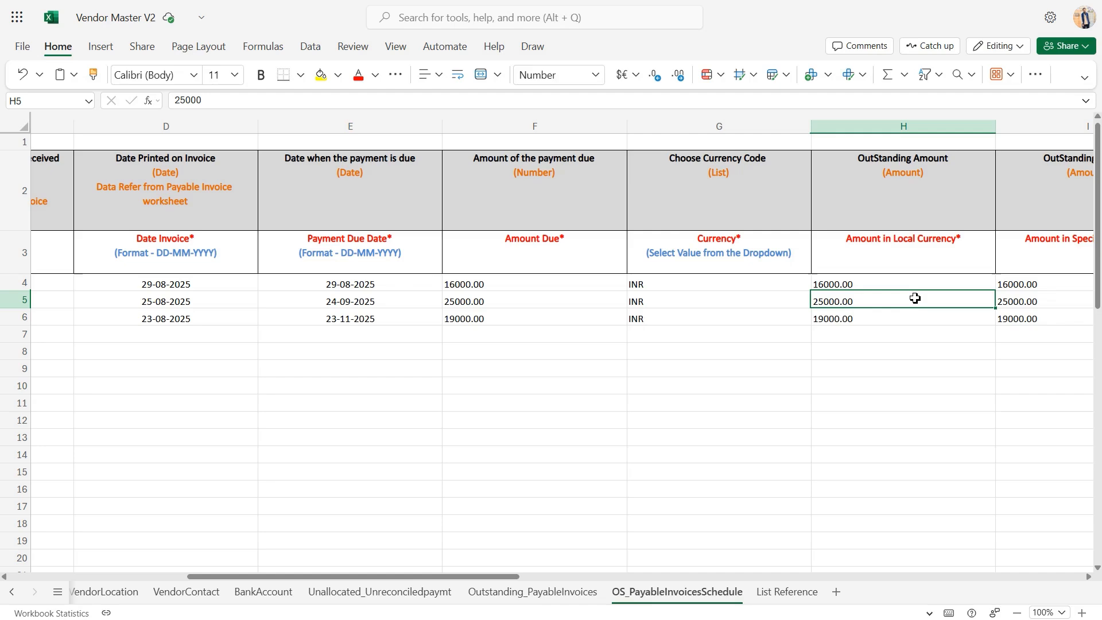
scroll(916, 298, right, 1)
scroll(915, 298, right, 4)
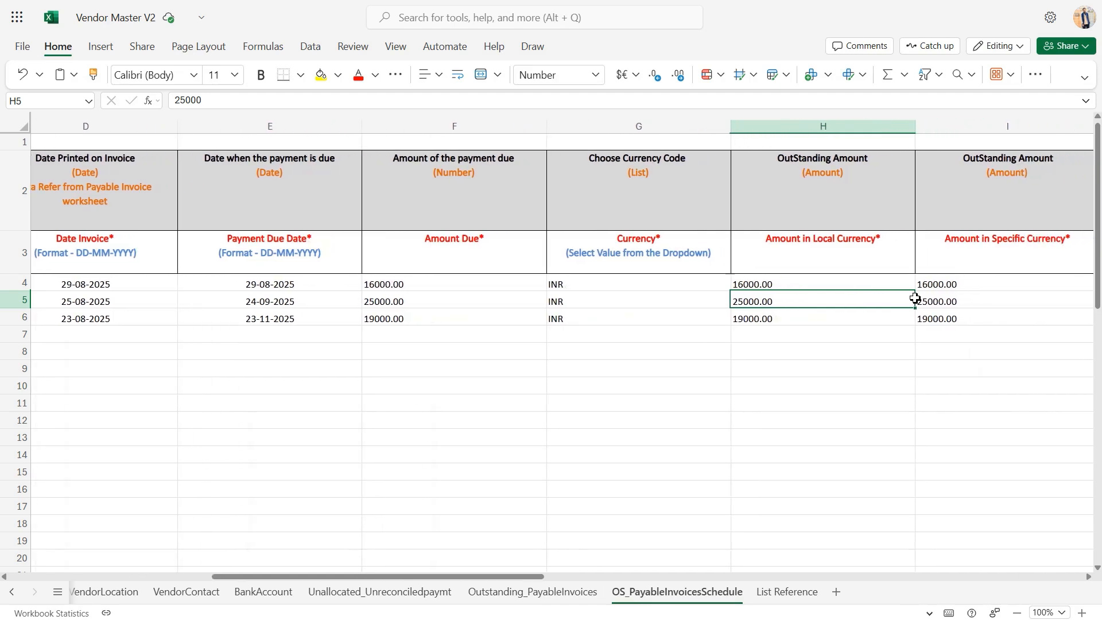
click(939, 295)
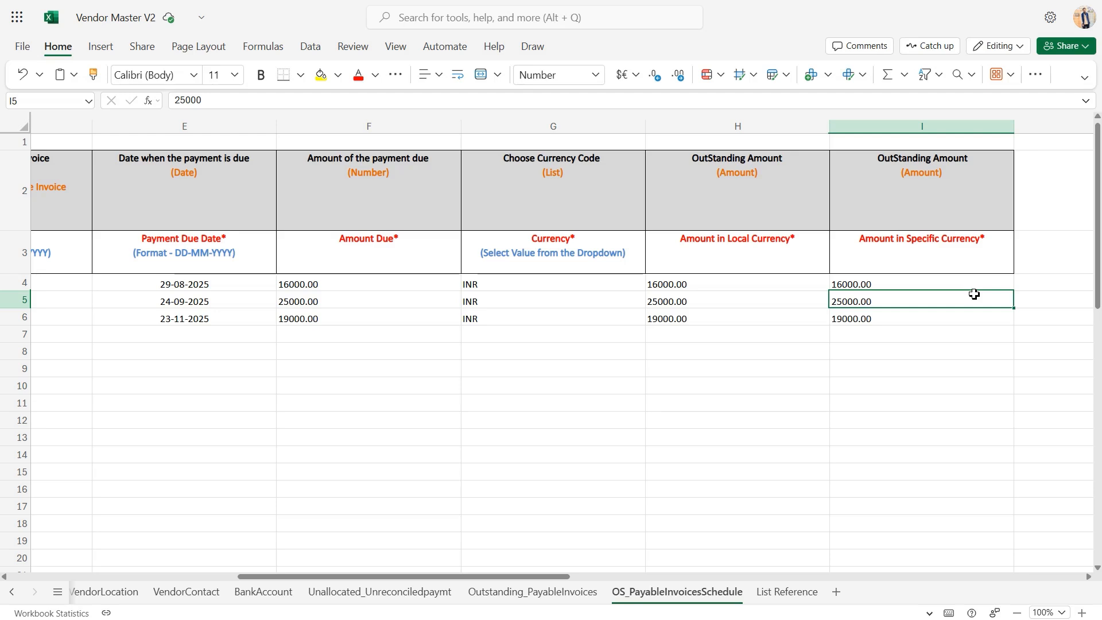
scroll(974, 294, left, 5)
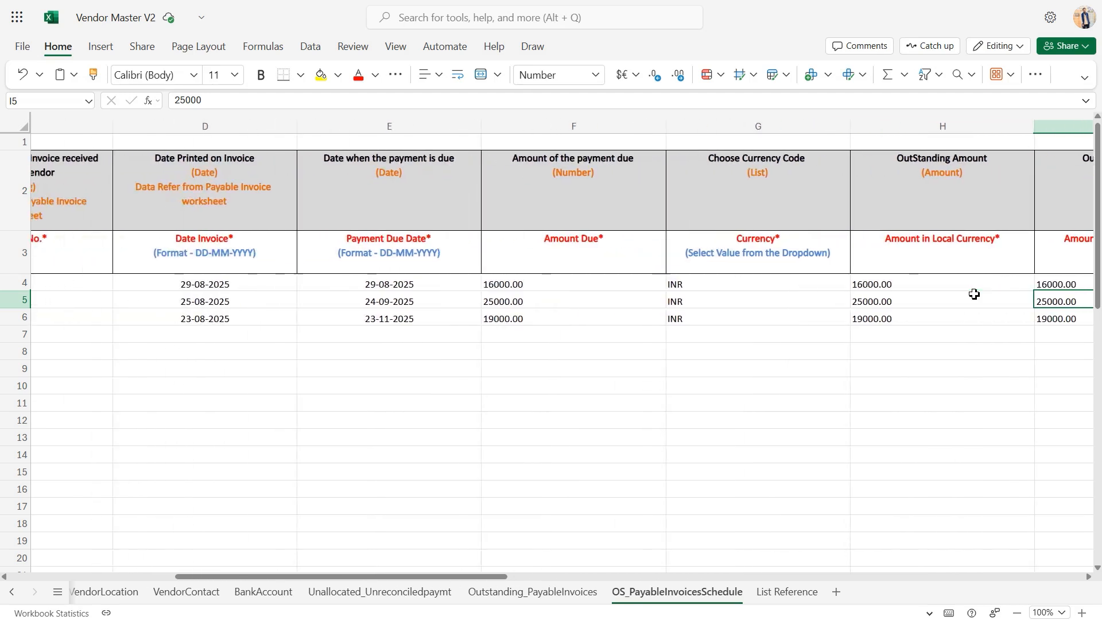
click(885, 387)
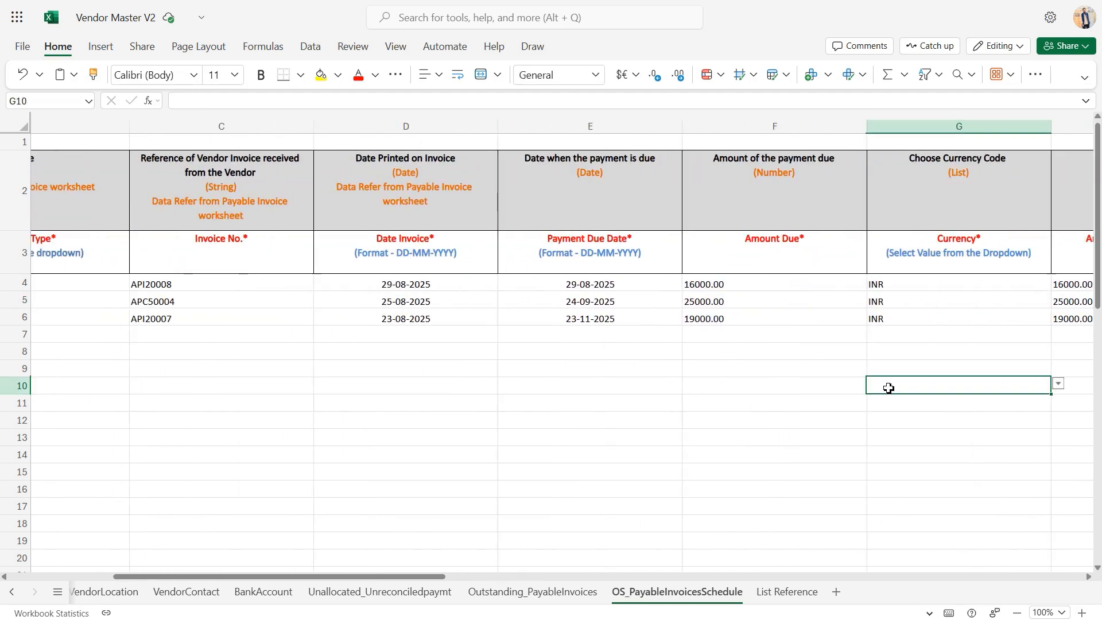
Open the List Reference sheet and look through its lookup tables, from Credit Status across to Payment Rule
click(787, 592)
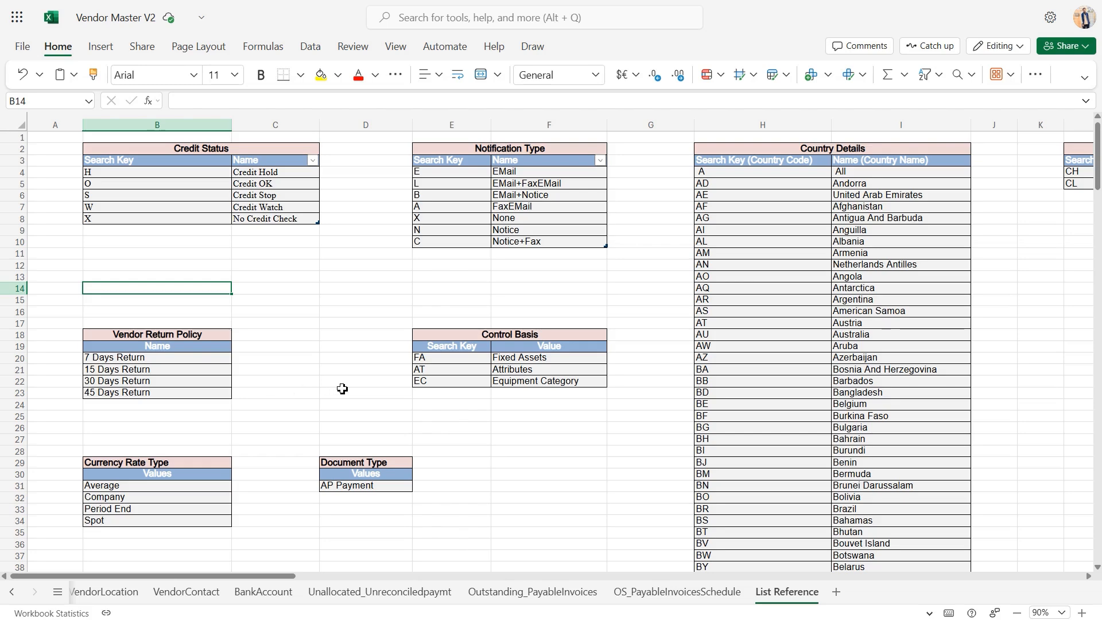
scroll(457, 476, right, 6)
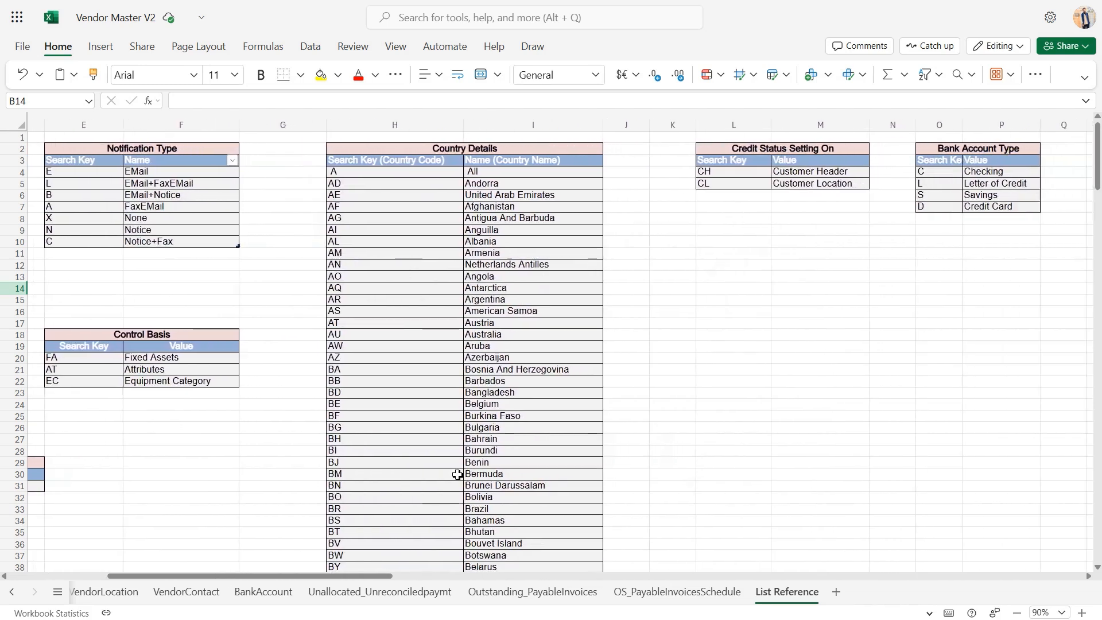
scroll(457, 476, right, 7)
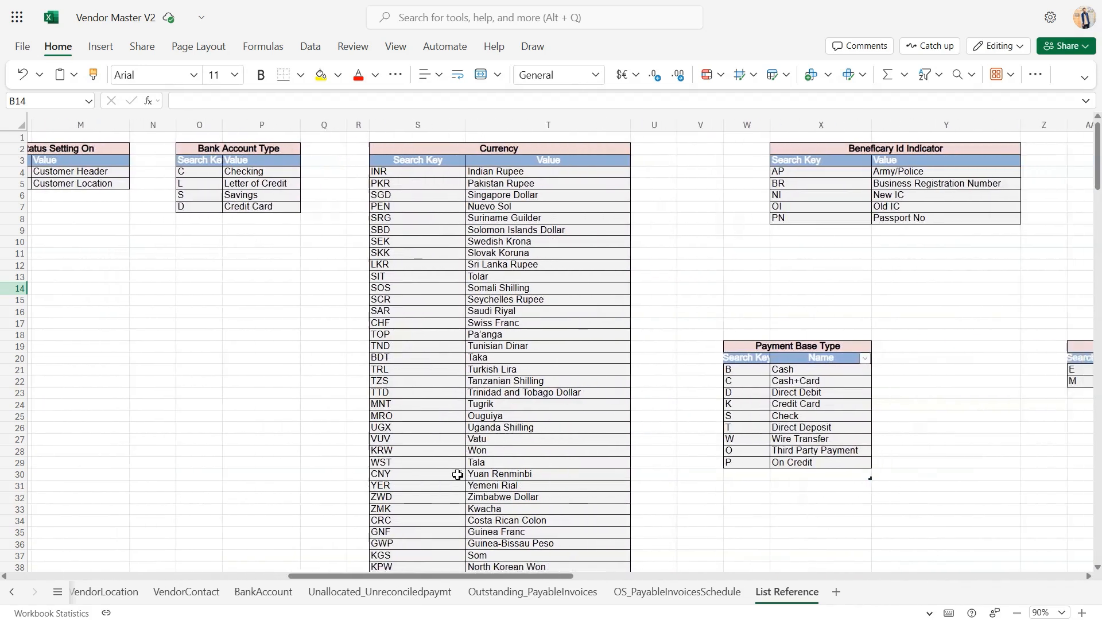
scroll(457, 476, right, 3)
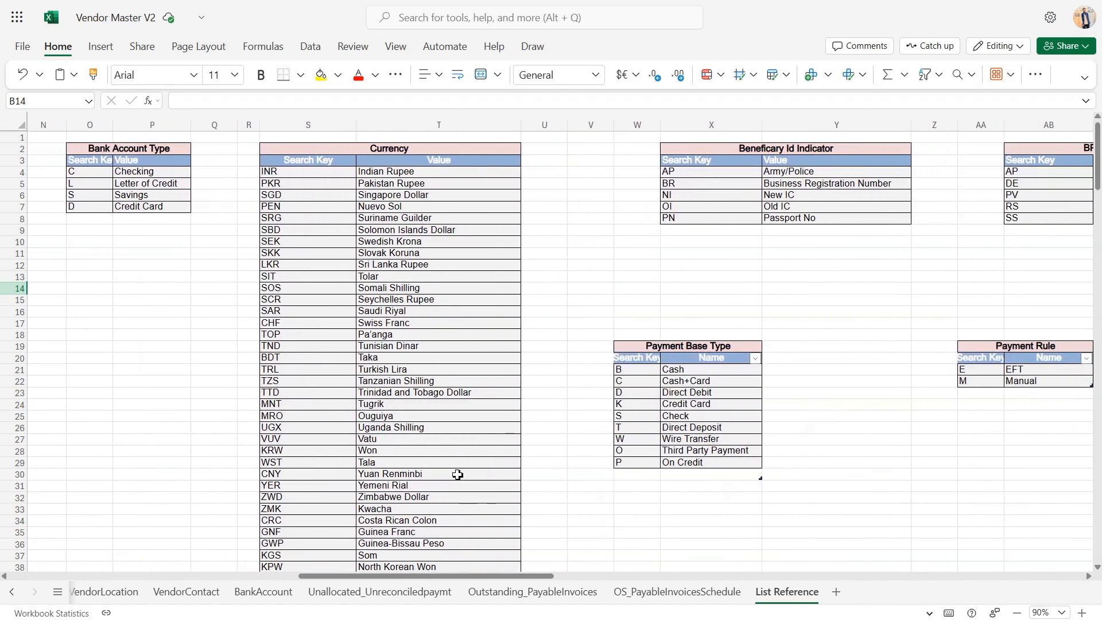
scroll(458, 476, right, 1)
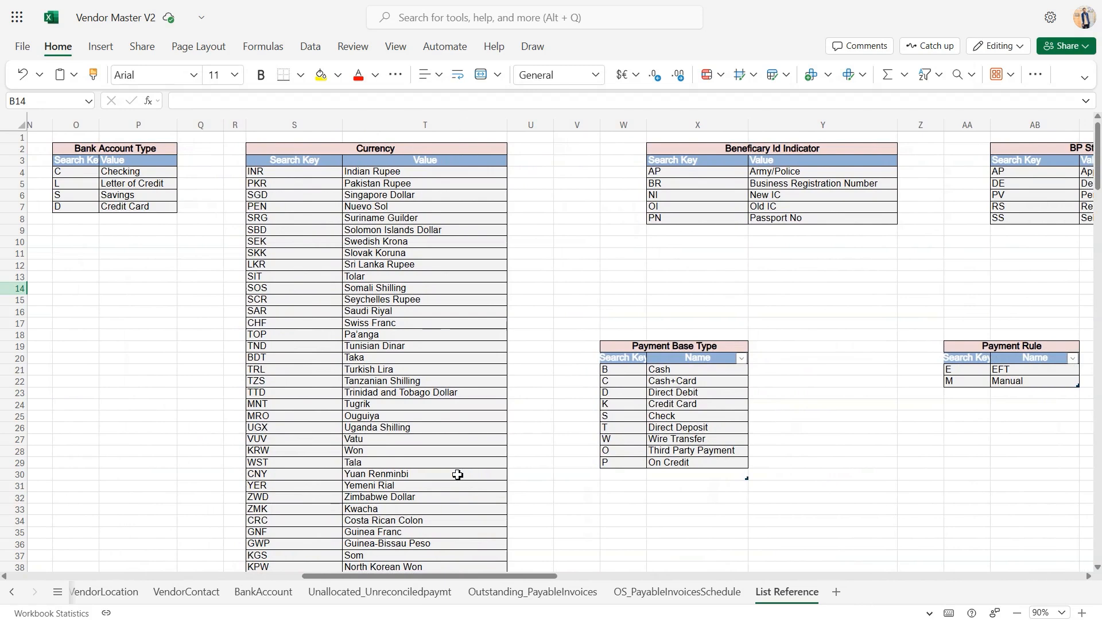